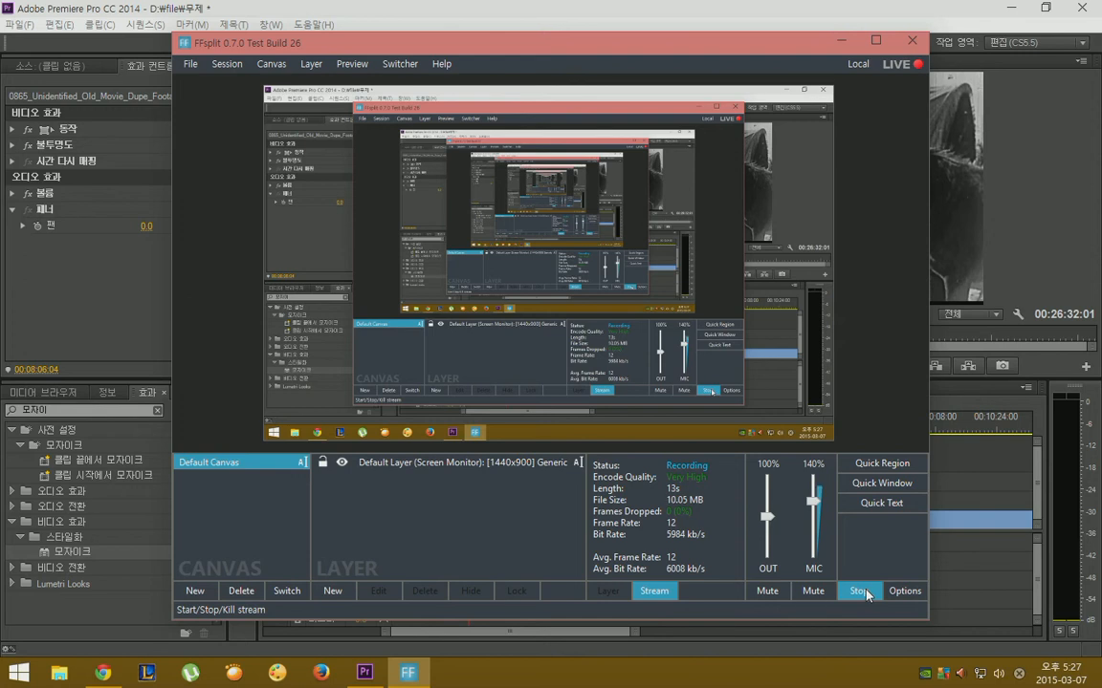
# Step: Create a new project named 무제 in D:\file with the default settings, discarding the open project's unsaved changes
pyautogui.click(840, 41)
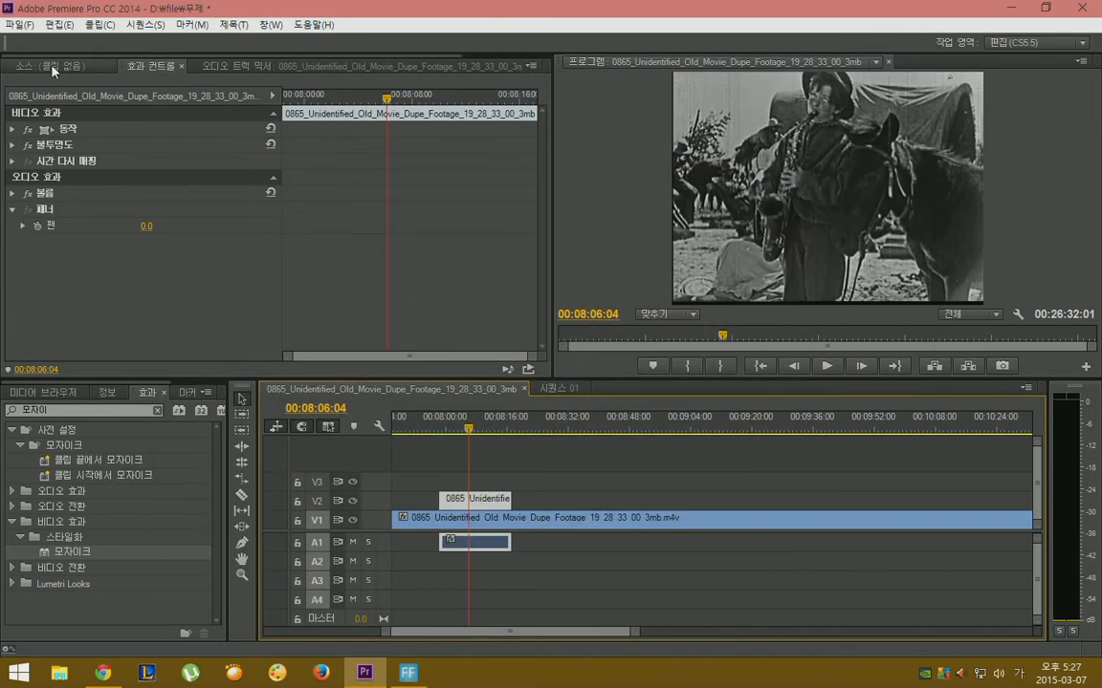
pyautogui.click(24, 25)
pyautogui.moveTo(32, 44)
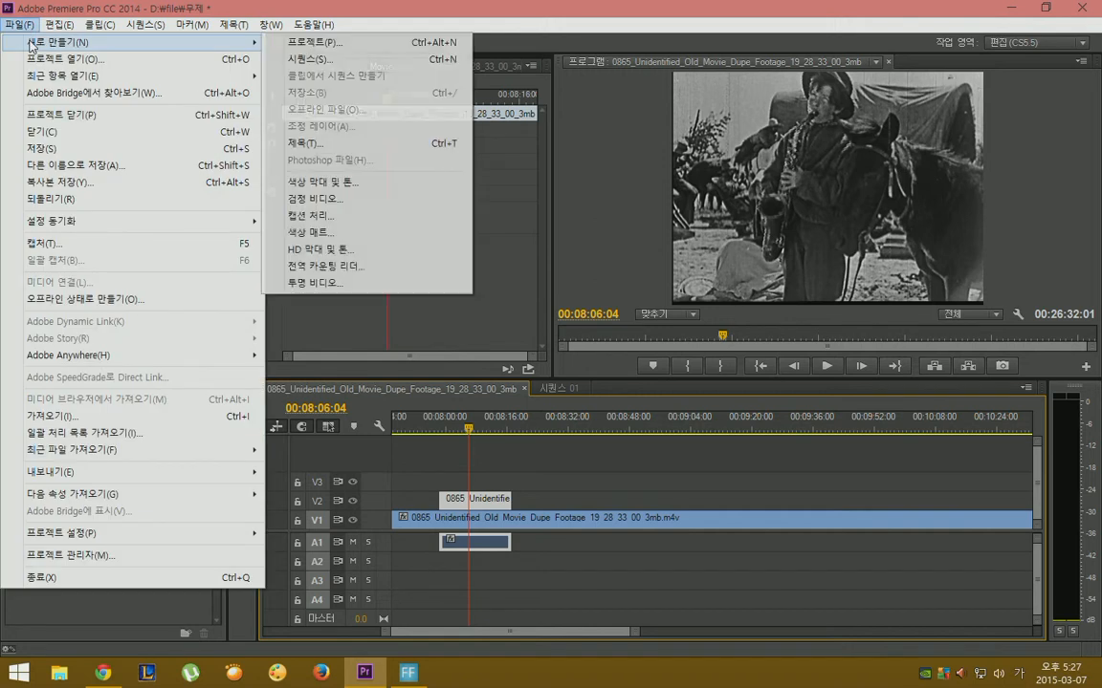
pyautogui.click(307, 46)
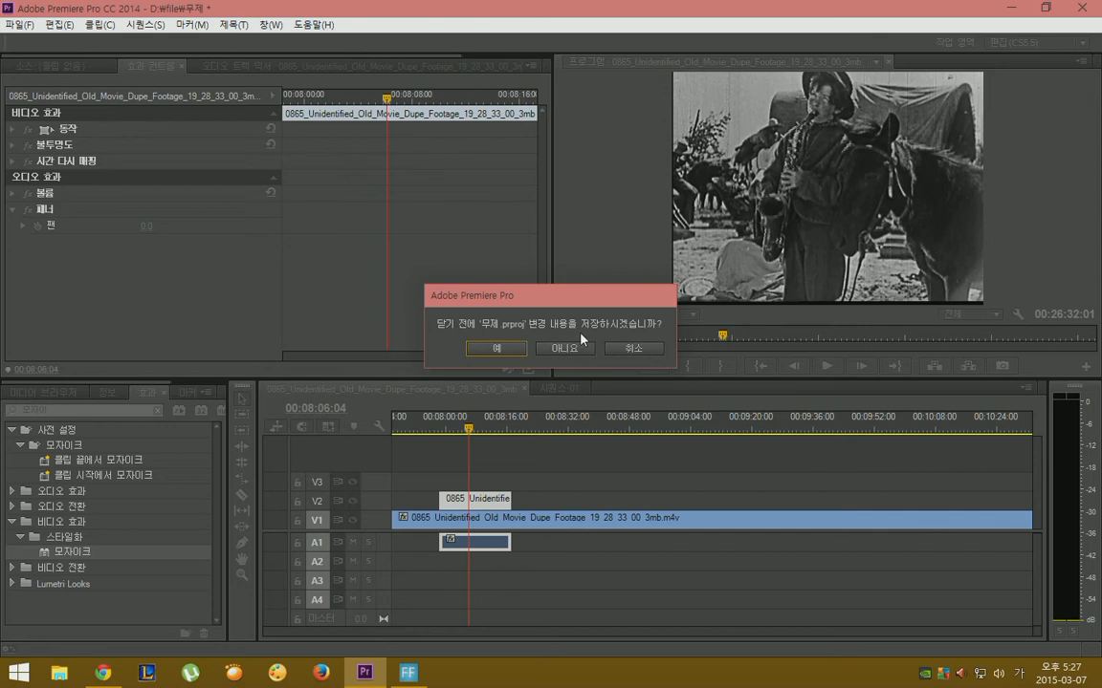
pyautogui.click(563, 348)
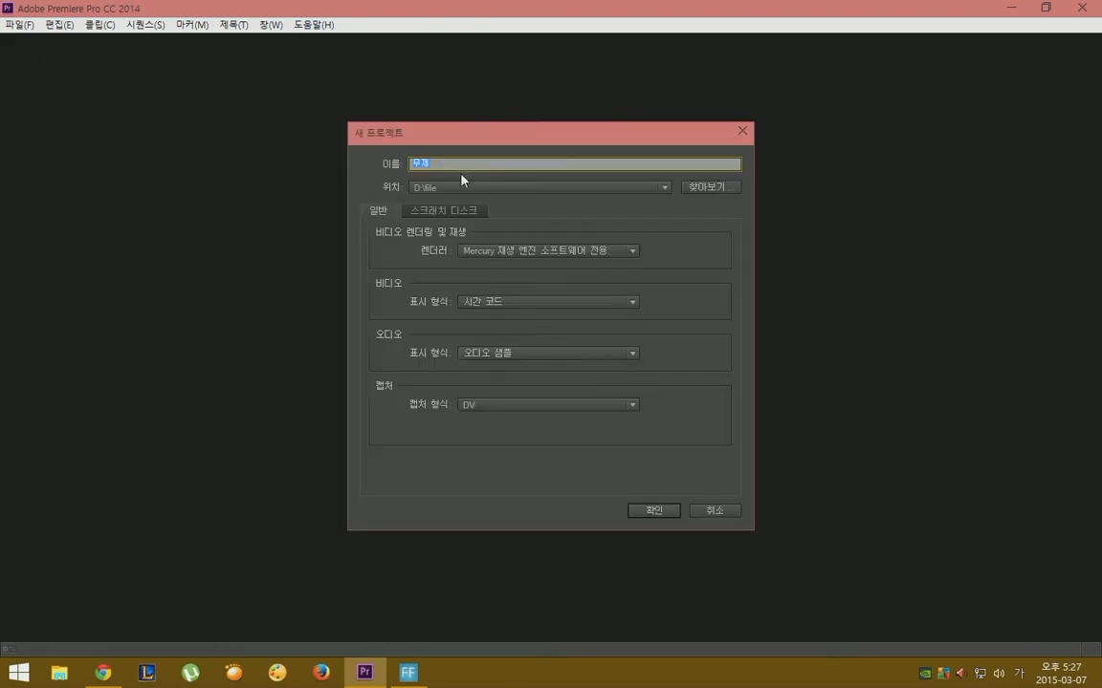
pyautogui.click(646, 509)
pyautogui.click(610, 356)
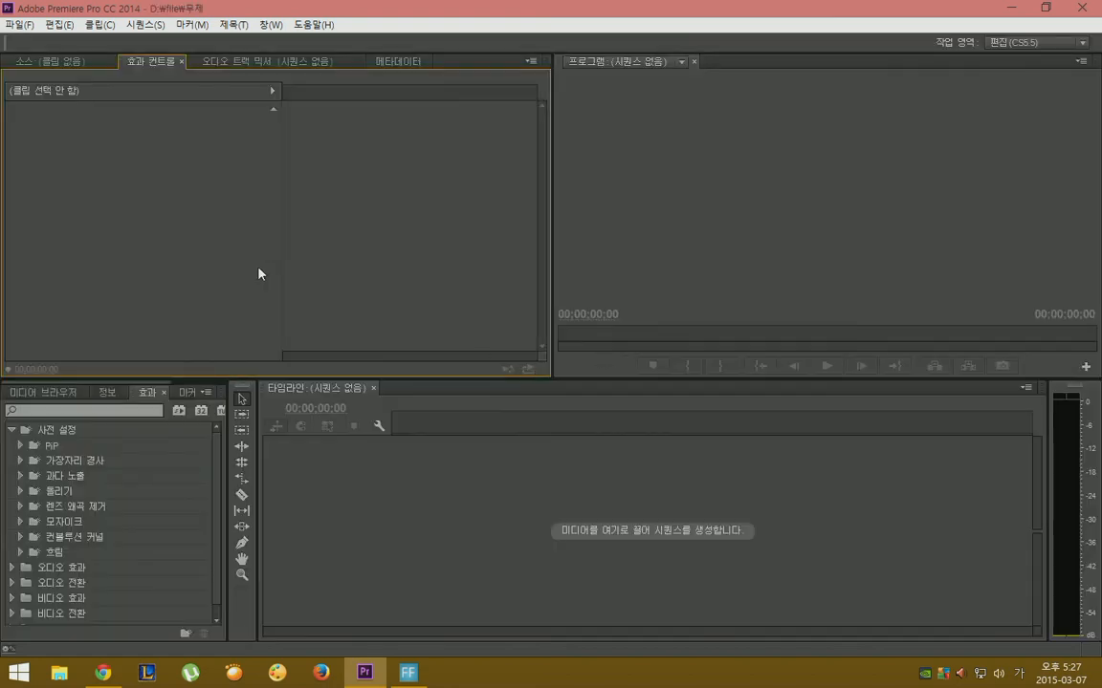
# Step: Import the 0865_Unidentified_Old_Movie_Dupe_Footage_19_28_33_00_3mb M4V video and create a timeline sequence from it
pyautogui.click(19, 24)
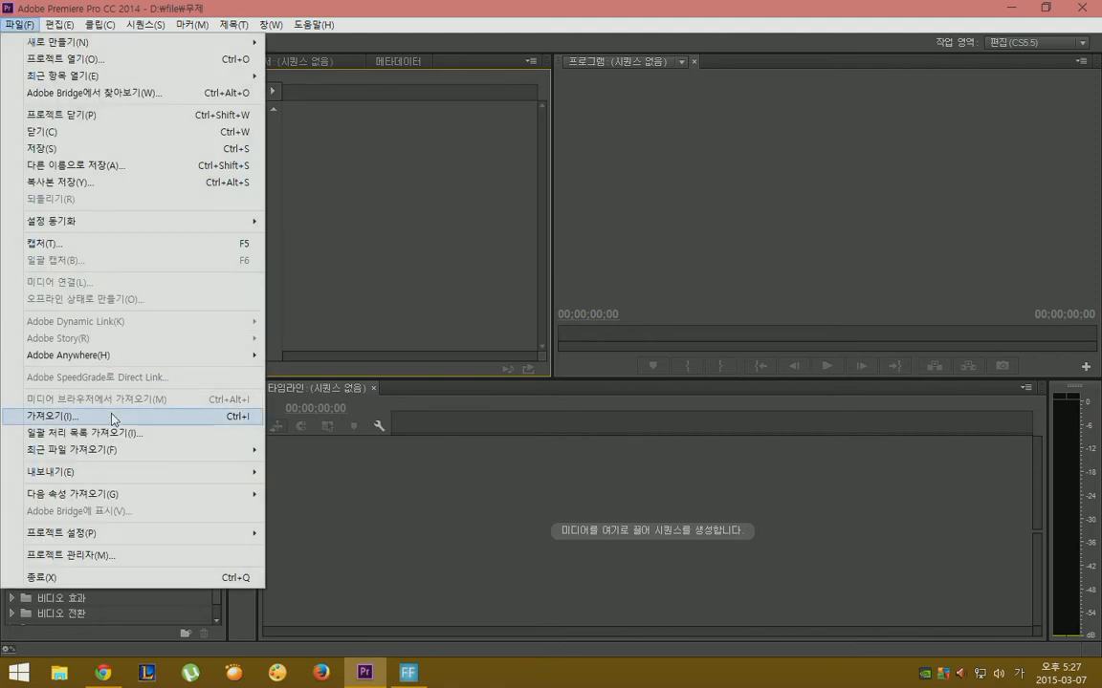
pyautogui.click(112, 418)
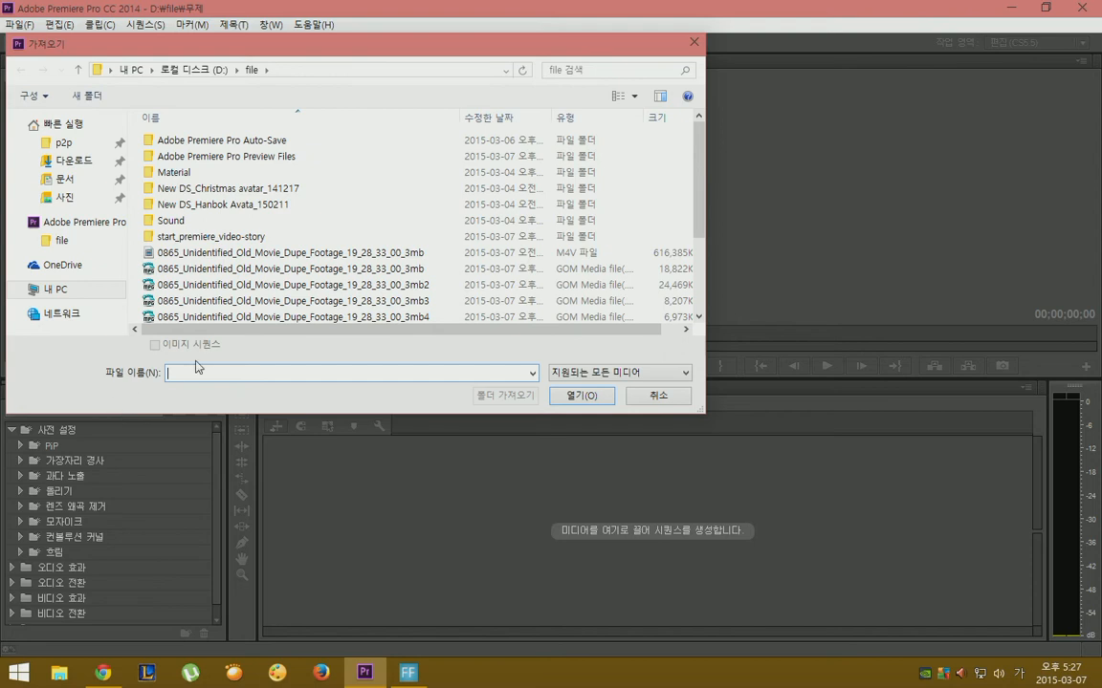
pyautogui.doubleClick(394, 254)
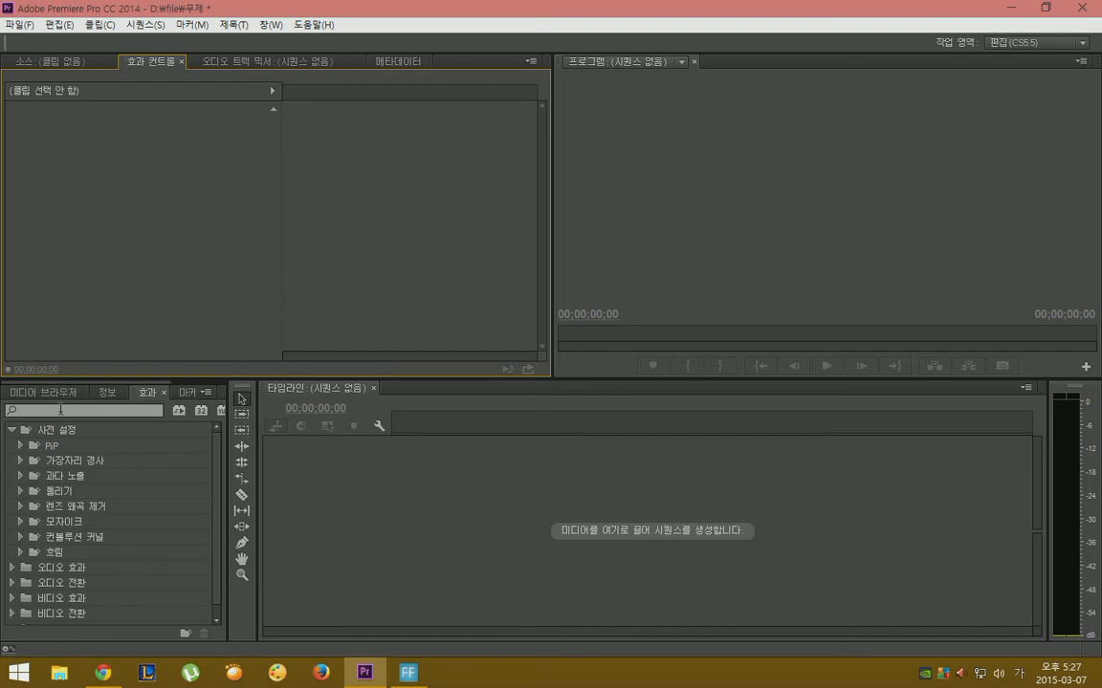
pyautogui.click(38, 392)
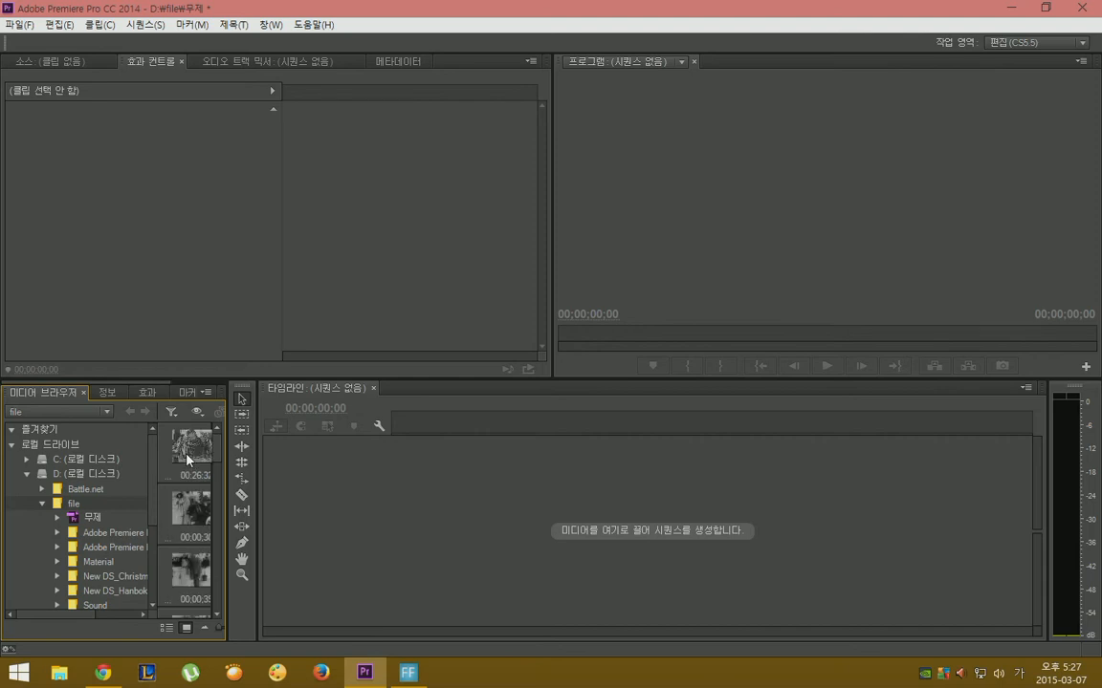
pyautogui.moveTo(188, 460); pyautogui.dragTo(324, 474)
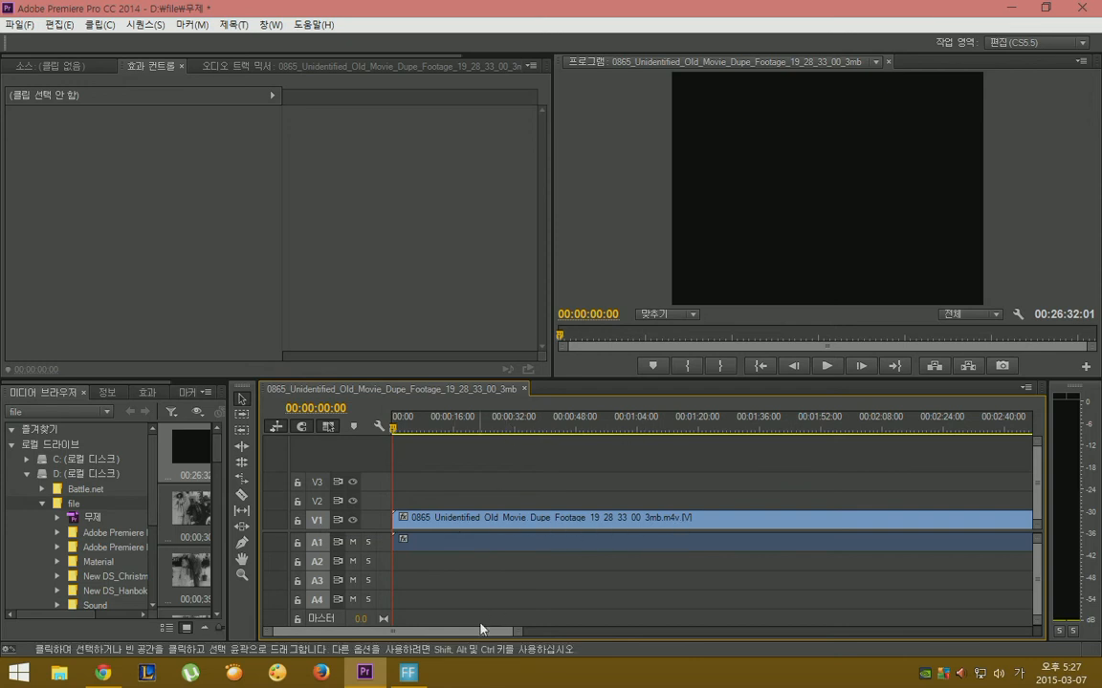
# Step: Position the playhead at 00:03:19:26, on the first frame of the bar scene
pyautogui.moveTo(469, 634); pyautogui.dragTo(512, 634)
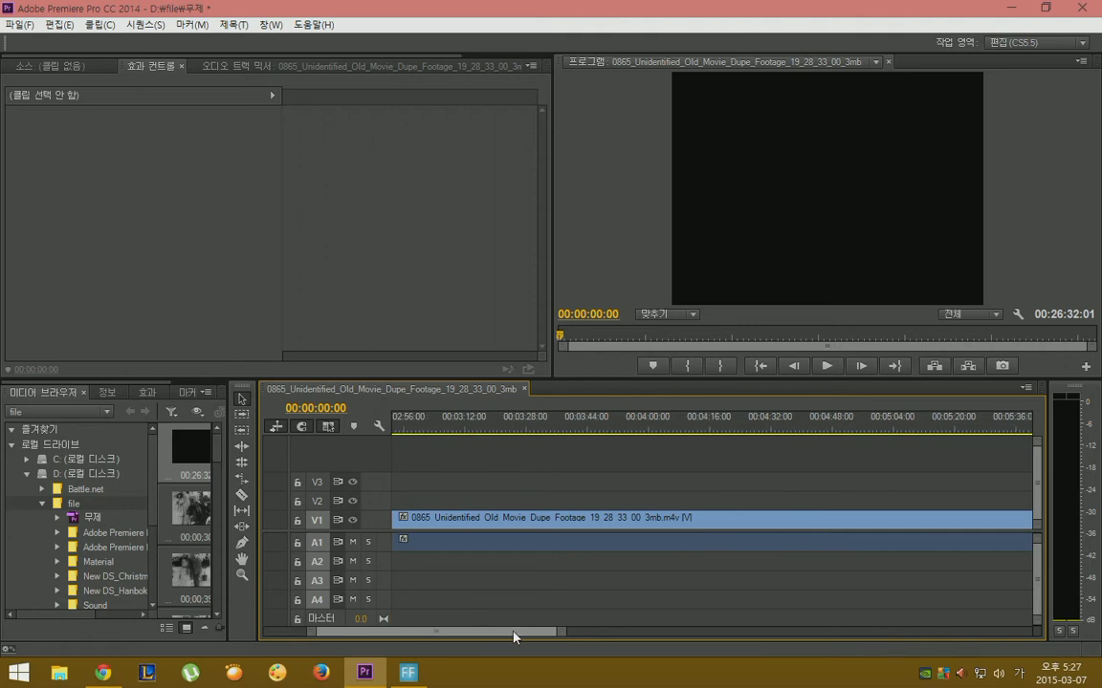
pyautogui.click(510, 424)
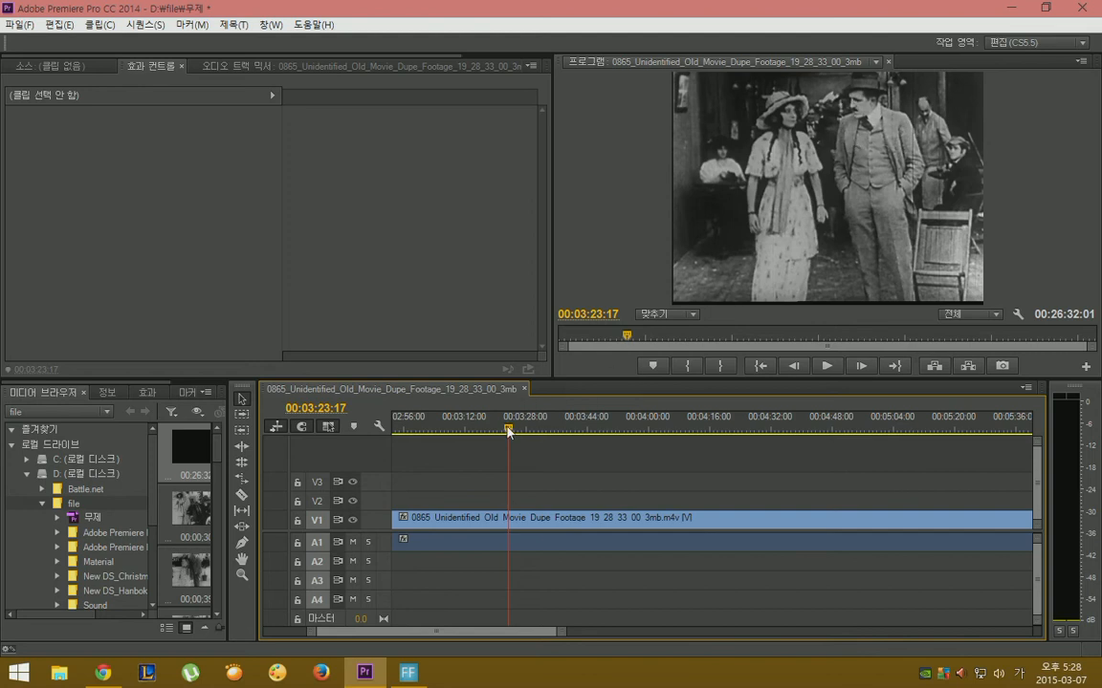
pyautogui.moveTo(508, 431); pyautogui.dragTo(494, 433)
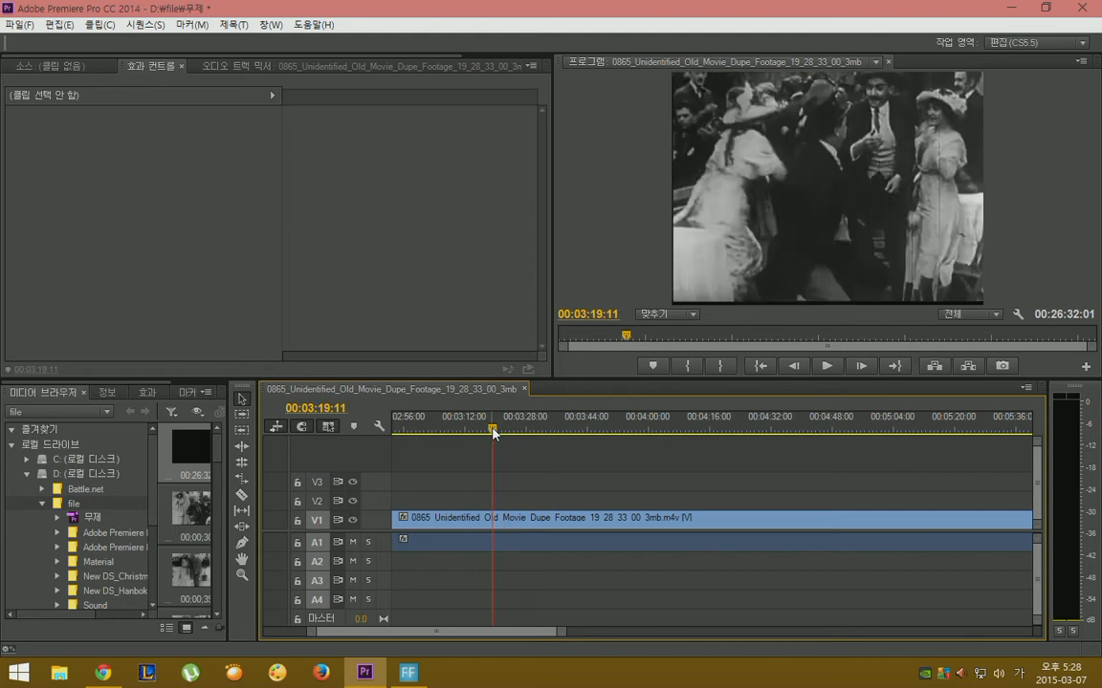
pyautogui.press('Right')
pyautogui.press('Right')
pyautogui.press('Right')
pyautogui.press('Right')
pyautogui.press('Right')
pyautogui.press('Right')
pyautogui.press('Right')
pyautogui.press('Right')
pyautogui.press('Right')
pyautogui.press('Right')
pyautogui.press('Right')
pyautogui.press('Right')
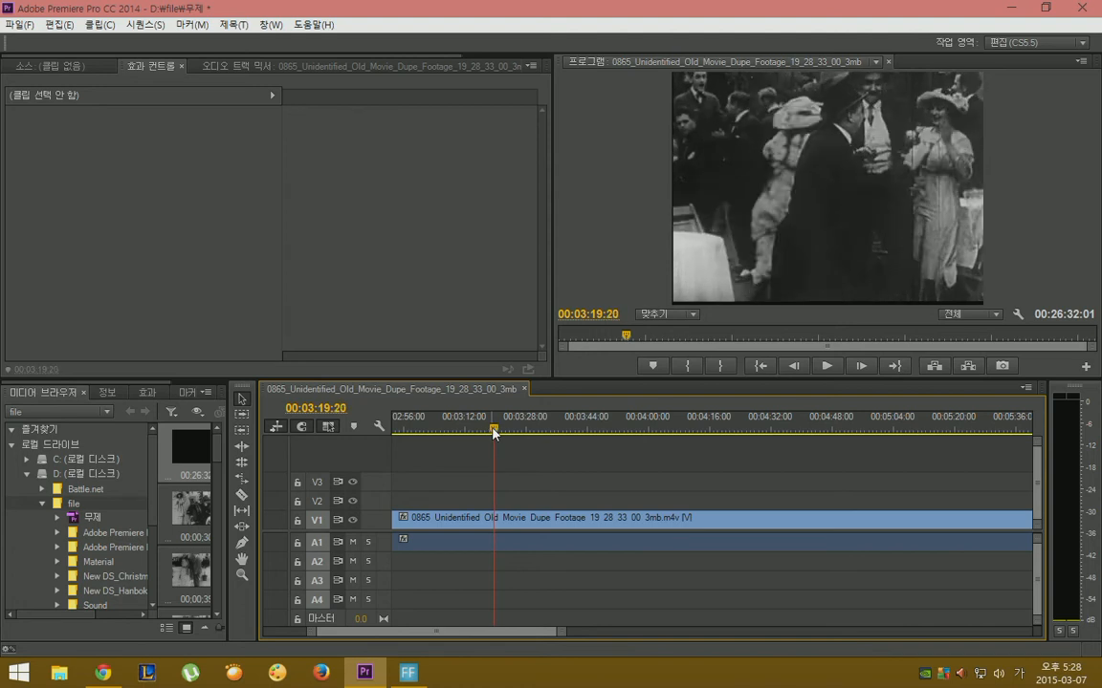
pyautogui.press('Right')
pyautogui.press('Right')
pyautogui.press('Right')
pyautogui.press('Right')
pyautogui.press('Left')
pyautogui.press('Left')
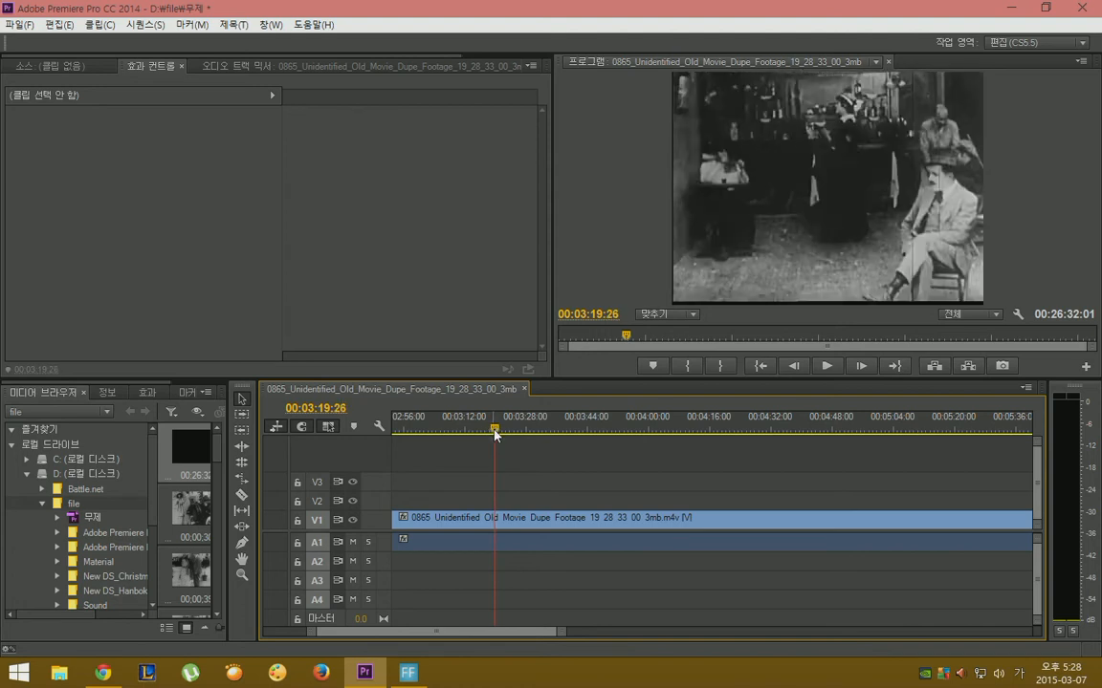
pyautogui.press('Right')
# Step: Duplicate the movie clip so it lies on both V1 and V2, and split the V2 clip at 00:03:19:26
pyautogui.click(509, 524)
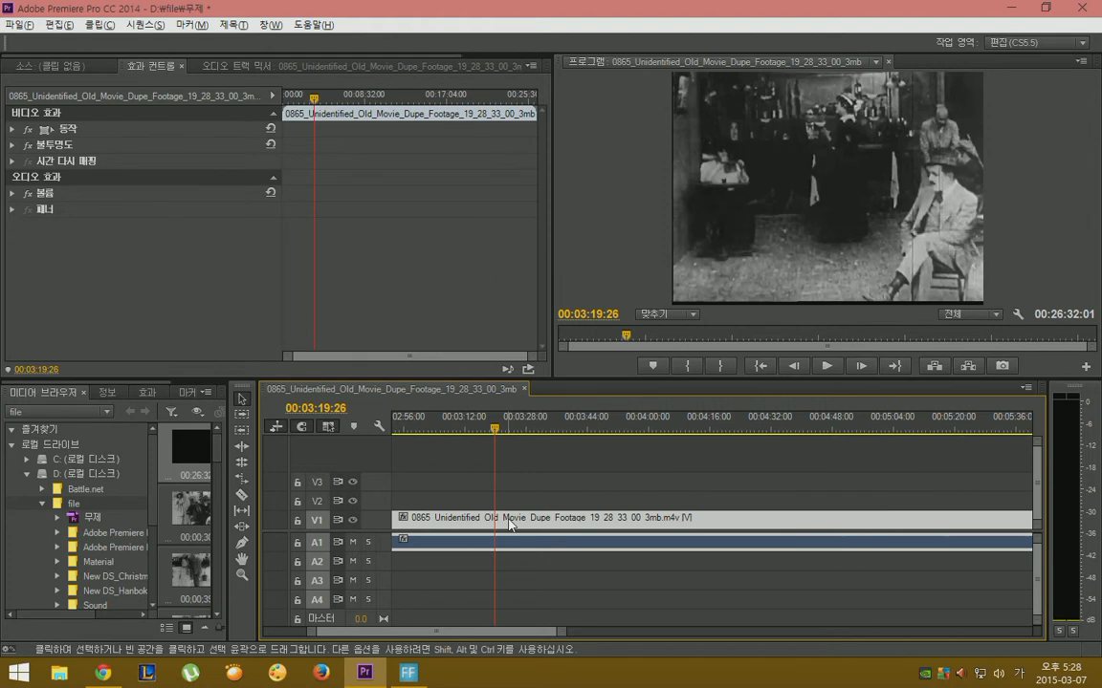
pyautogui.moveTo(510, 524); pyautogui.dragTo(510, 502)
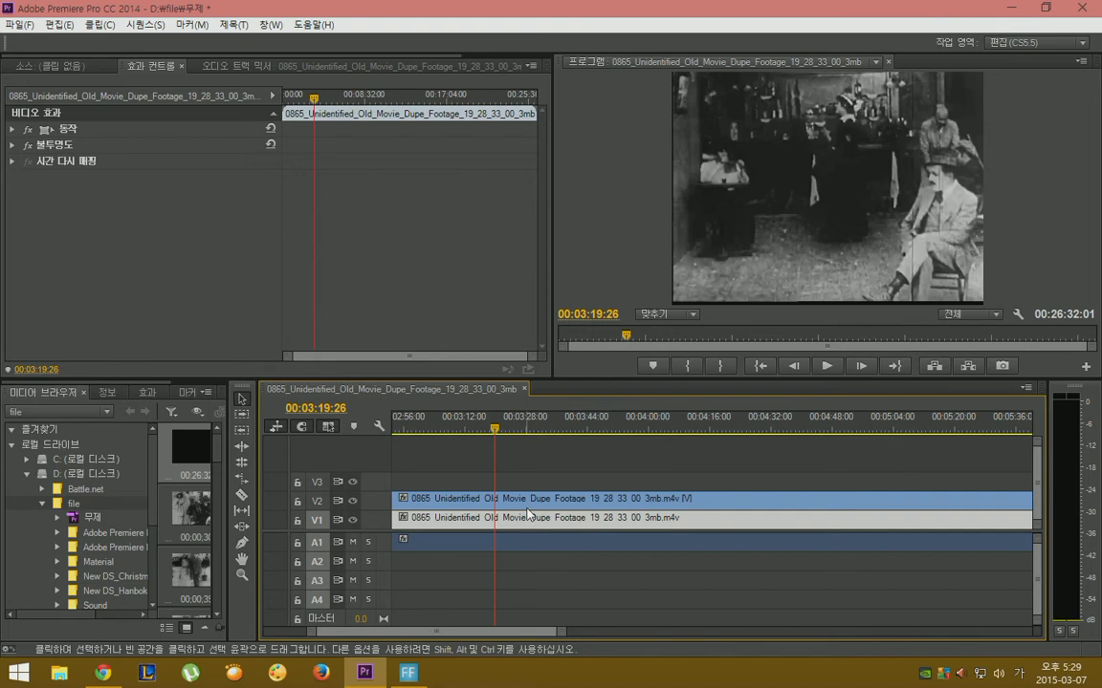
pyautogui.click(244, 502)
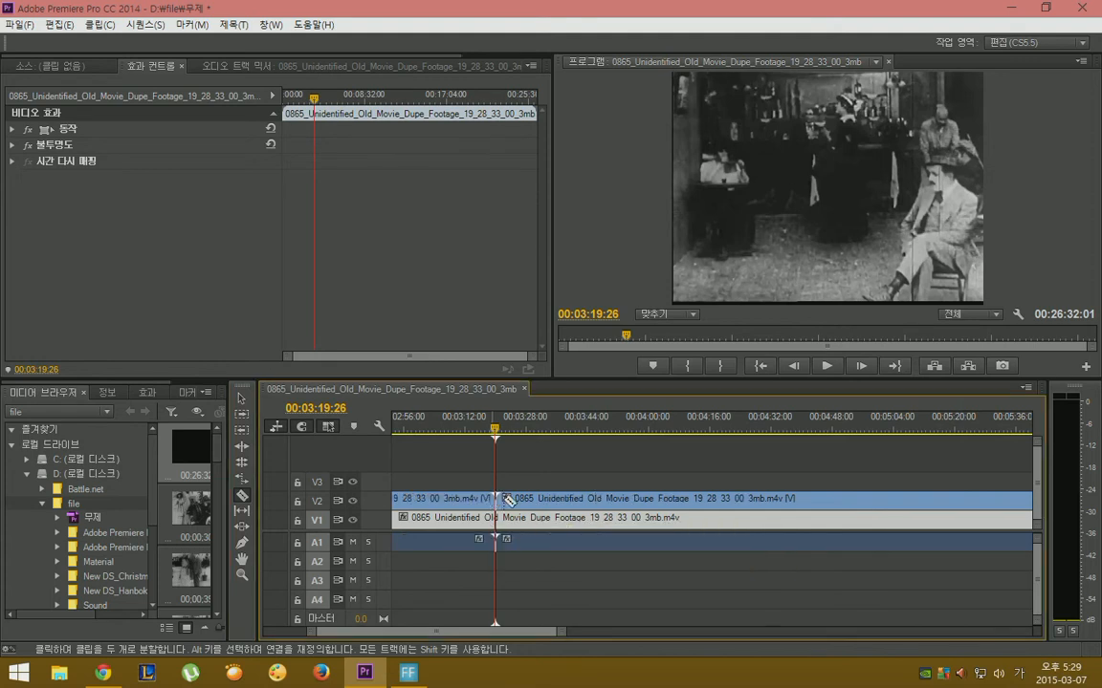
pyautogui.click(497, 500)
pyautogui.click(472, 499)
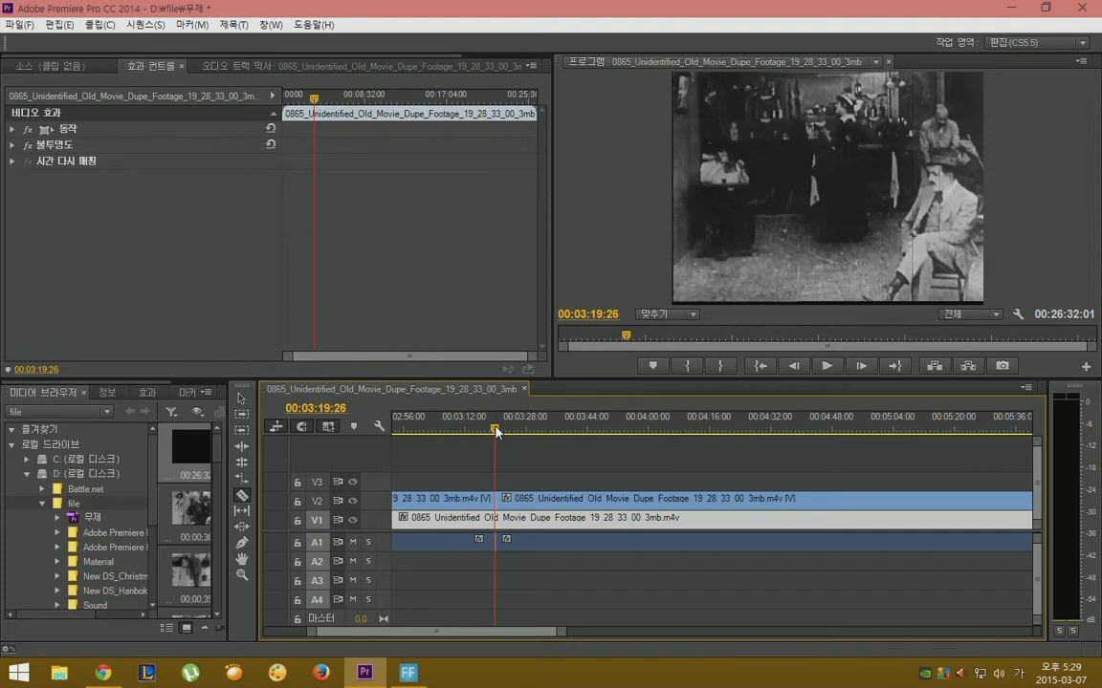
# Step: Split the V2 clip again at 00:03:28:11, at the end of the bar scene
pyautogui.moveTo(496, 431); pyautogui.dragTo(532, 433)
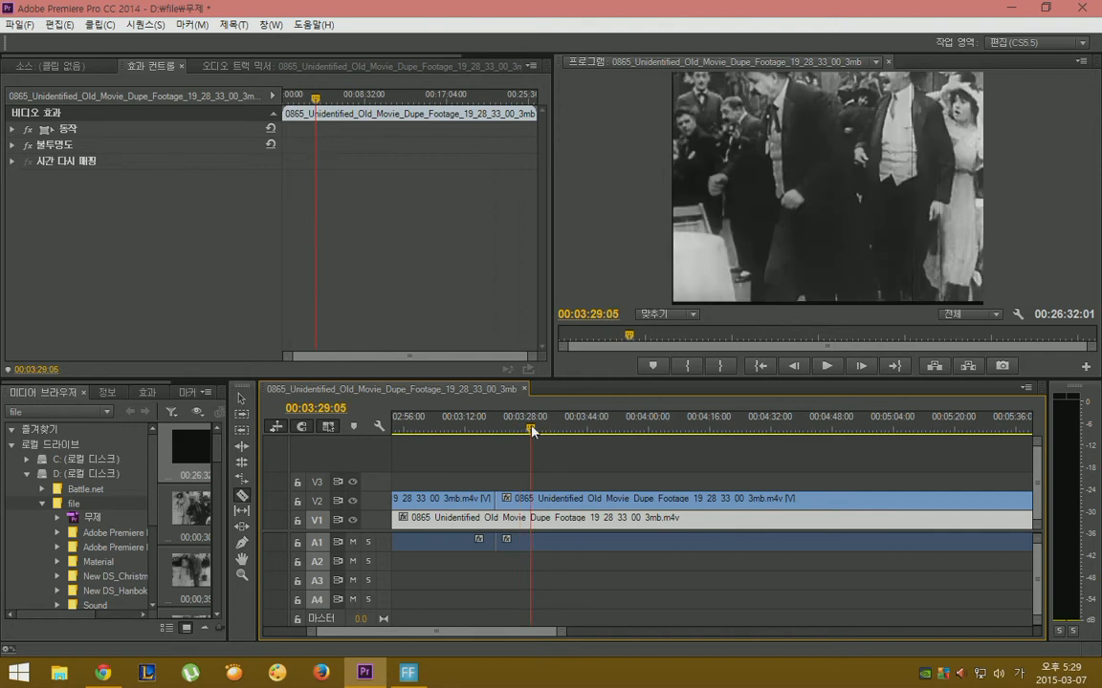
pyautogui.moveTo(532, 432); pyautogui.dragTo(530, 432)
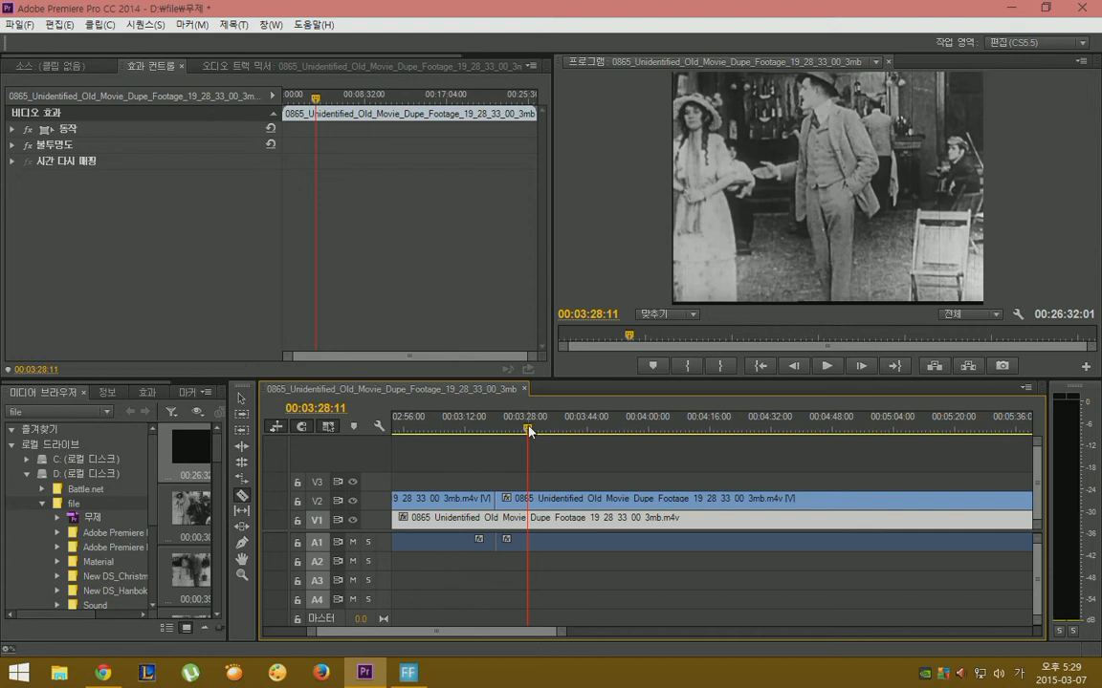
pyautogui.click(532, 500)
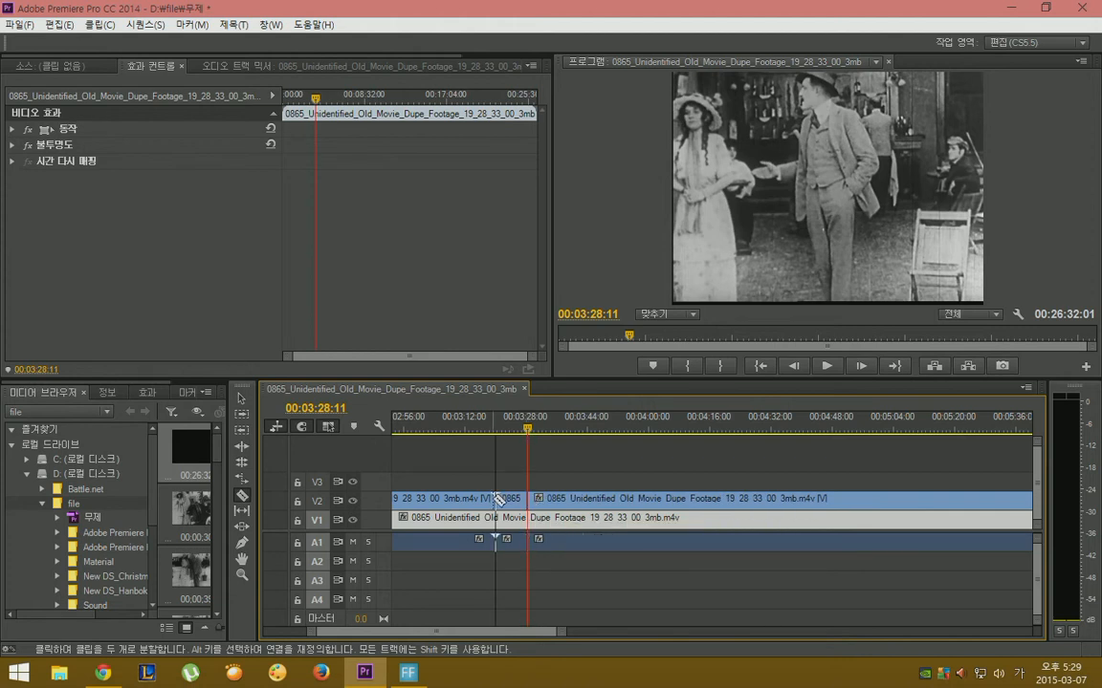
# Step: Delete the V2 segments before and after the short bar-scene piece, together with their linked audio
pyautogui.click(245, 402)
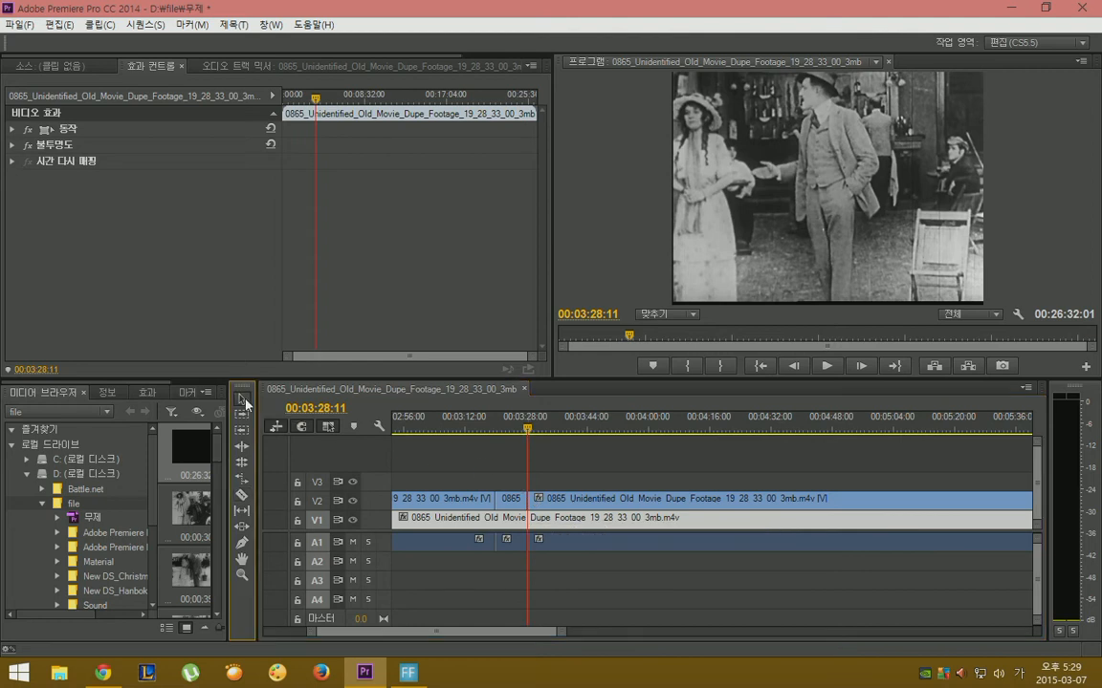
pyautogui.click(438, 500)
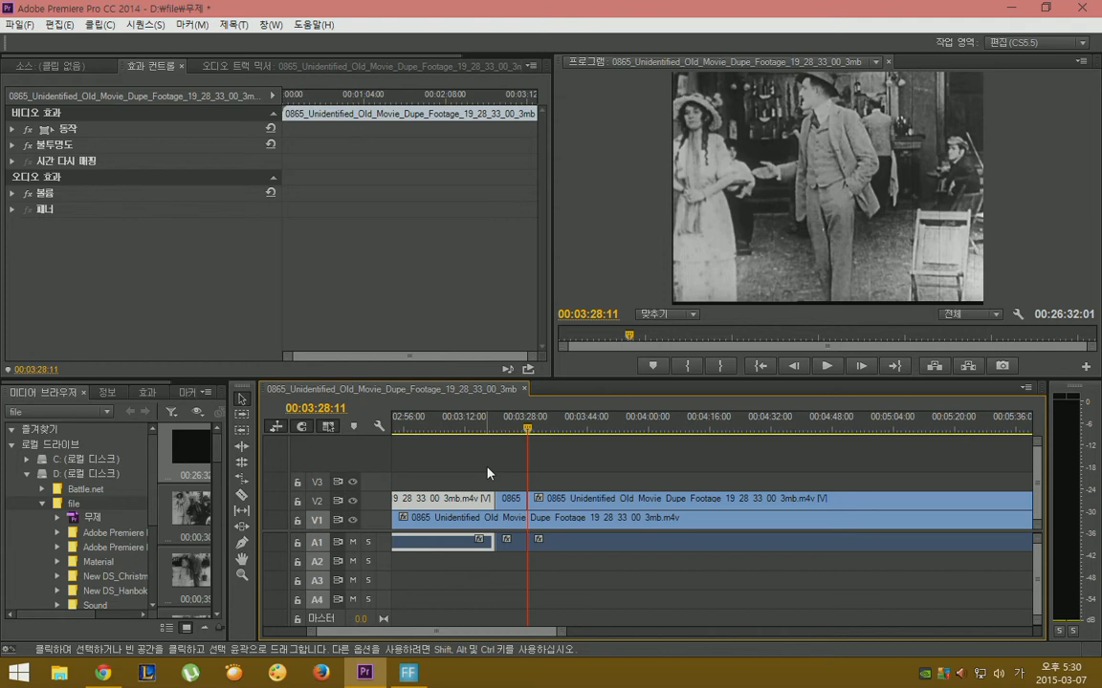
pyautogui.press('Delete')
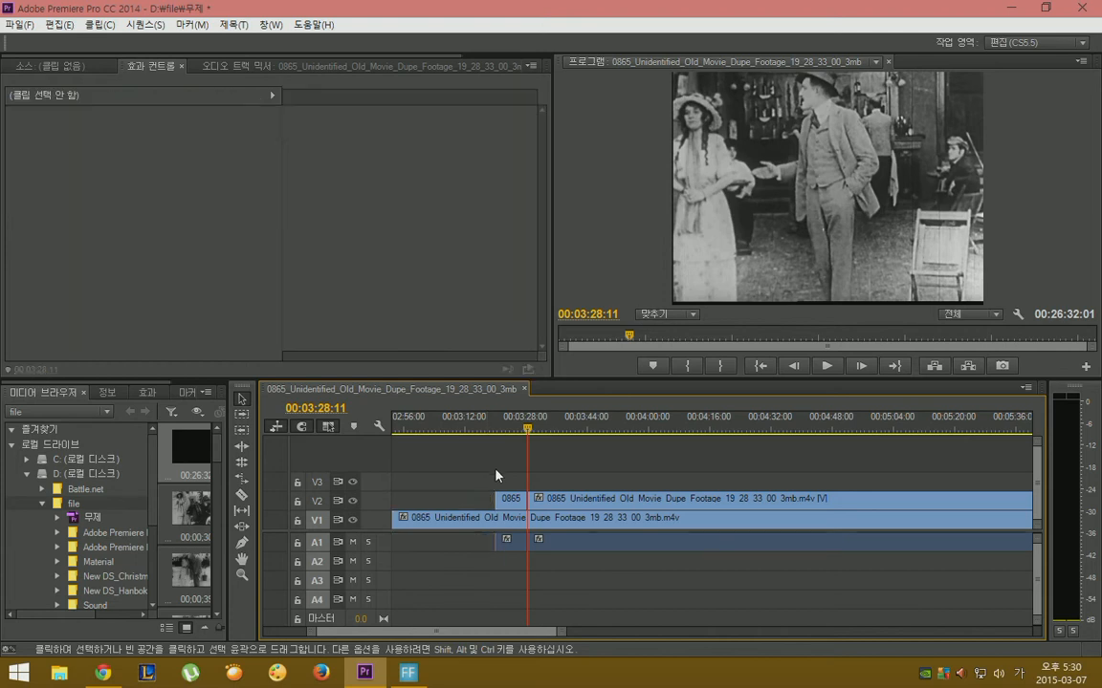
pyautogui.click(563, 502)
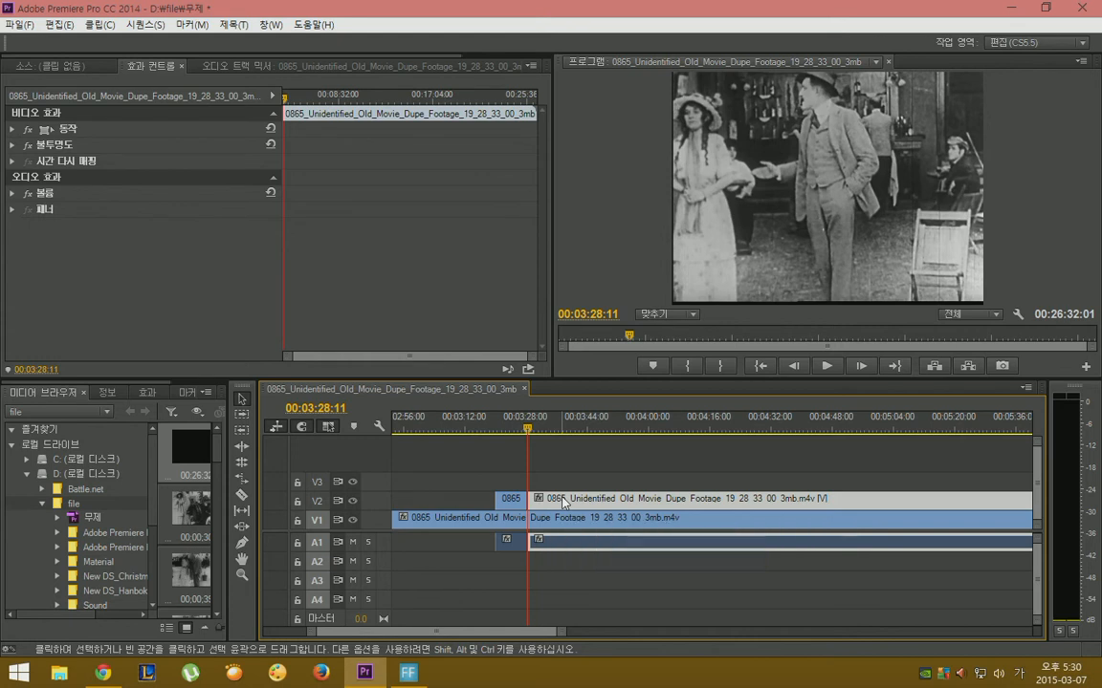
pyautogui.press('Delete')
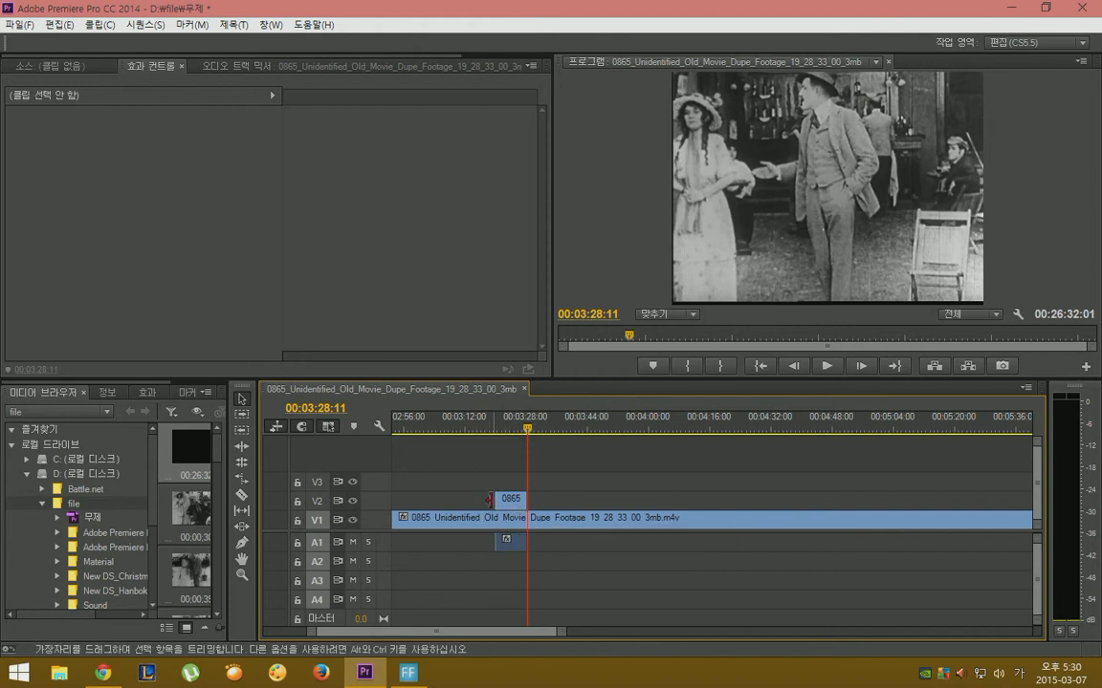
# Step: Turn off the V1 track output and mark an in point at 00:03:18:05 and an out point at 00:03:30:23
pyautogui.click(353, 522)
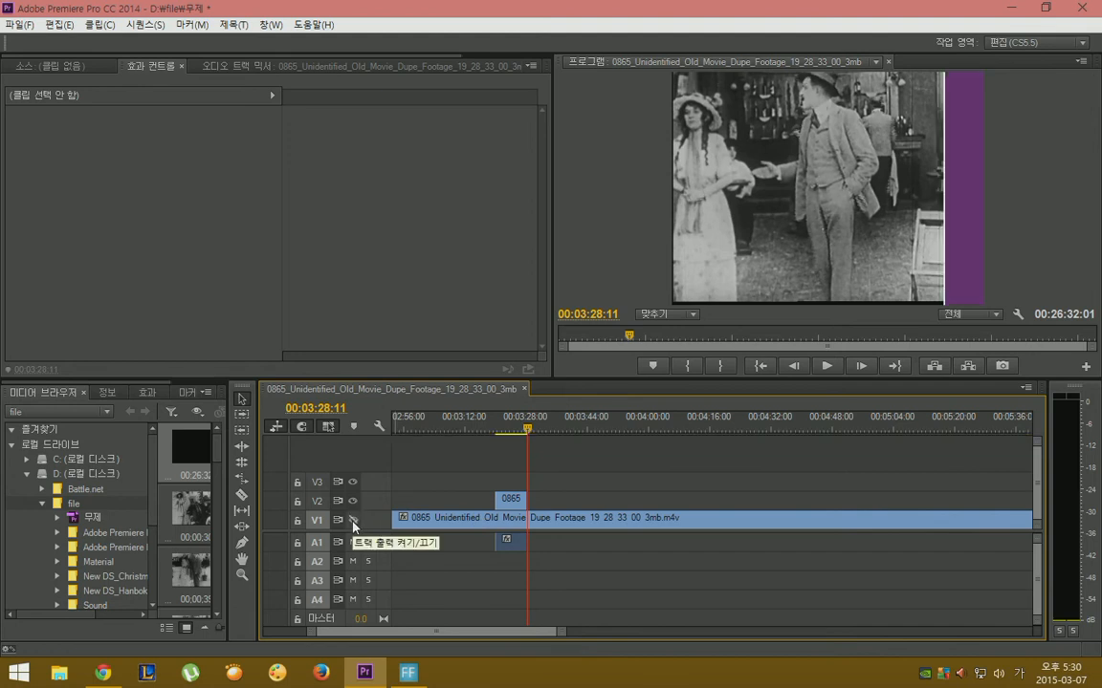
pyautogui.moveTo(529, 433); pyautogui.dragTo(488, 435)
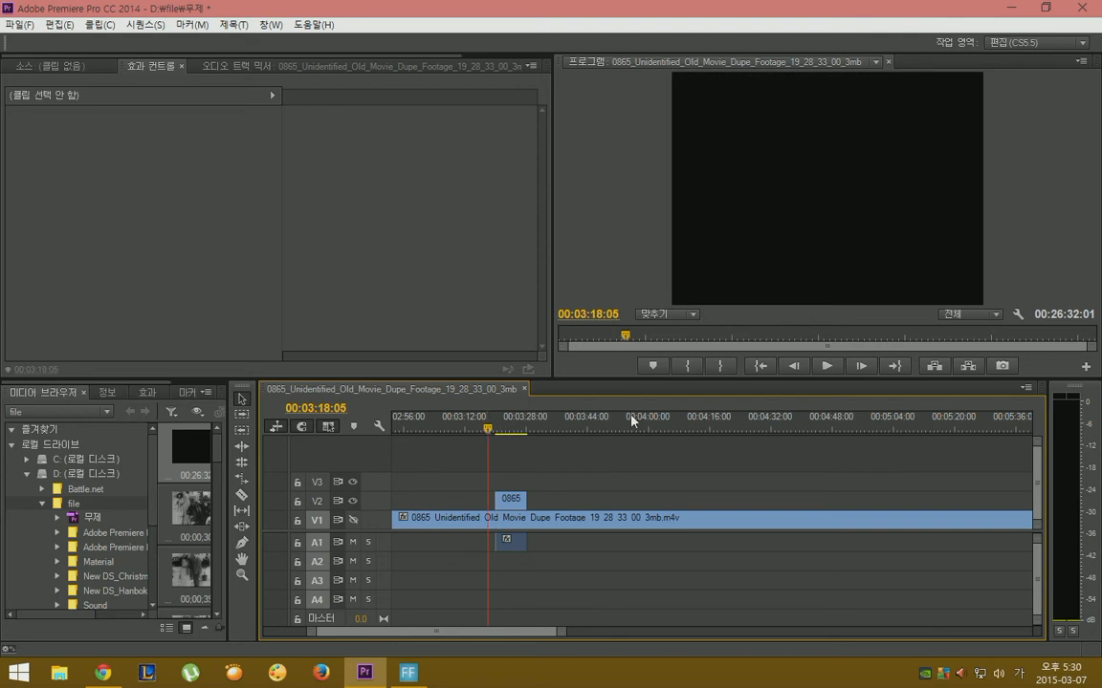
pyautogui.click(692, 368)
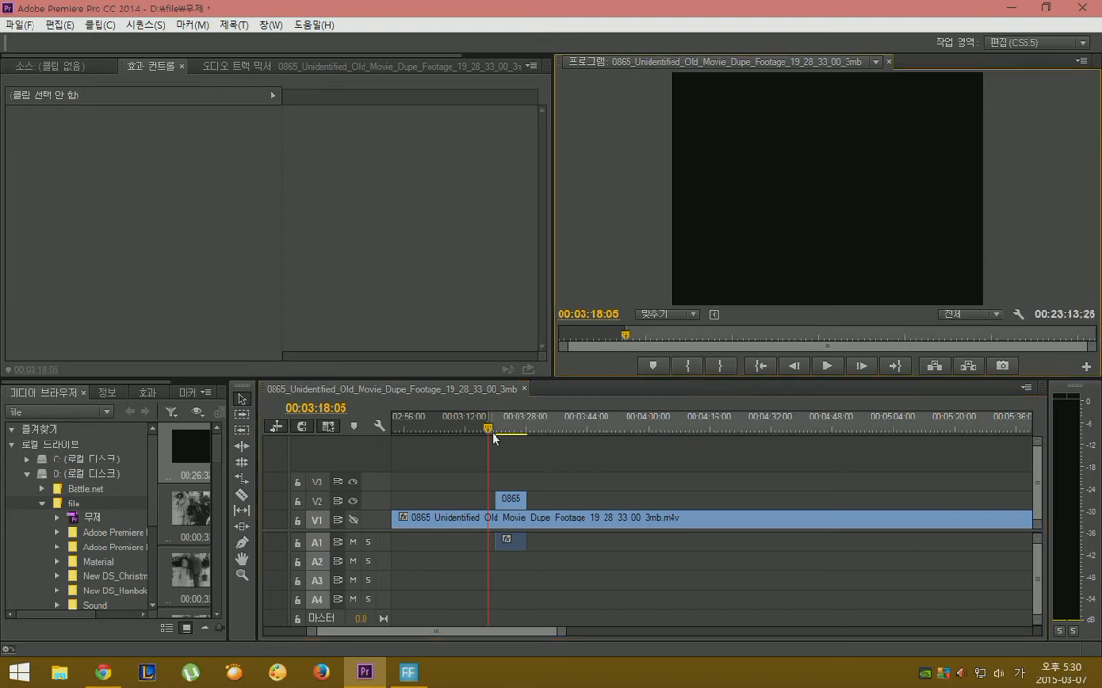
pyautogui.moveTo(490, 431); pyautogui.dragTo(538, 432)
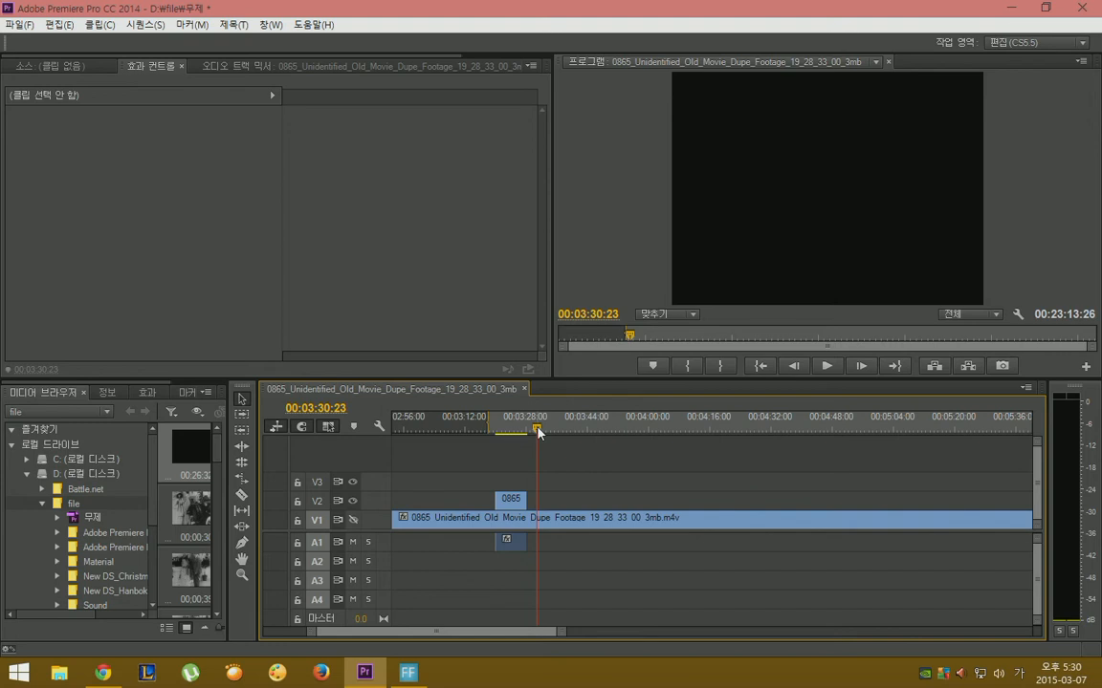
pyautogui.click(719, 366)
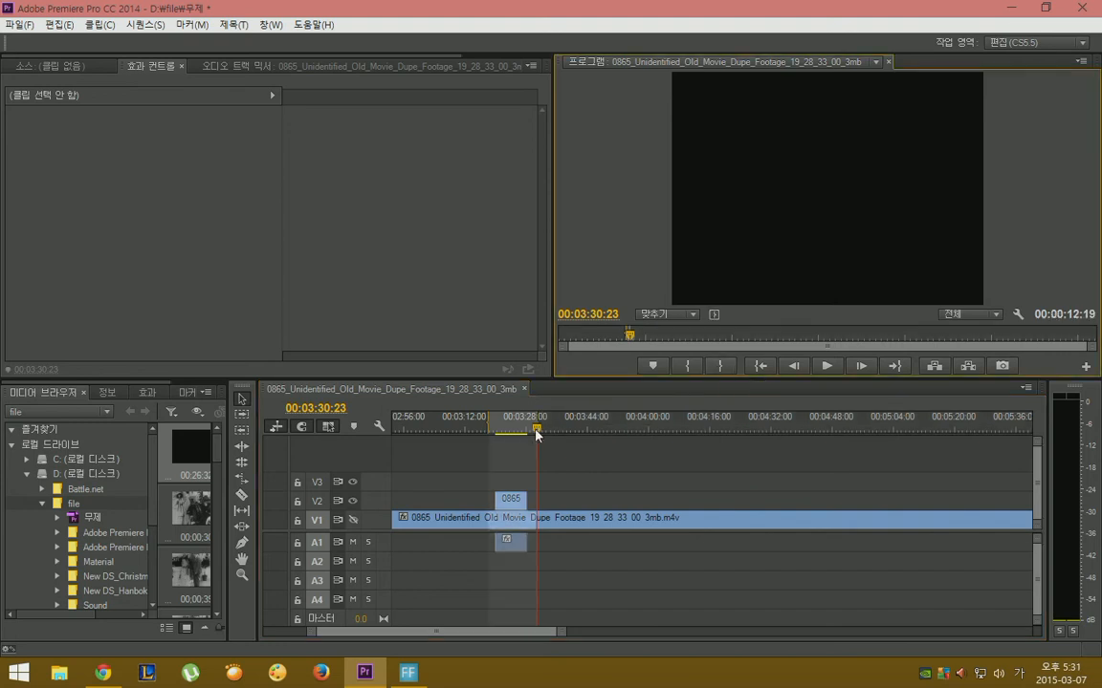
# Step: Move the playhead to 00:03:19:29, search the effects for 모자, and apply the 모자이크 (Mosaic) video effect to the V2 clip
pyautogui.moveTo(536, 431); pyautogui.dragTo(494, 436)
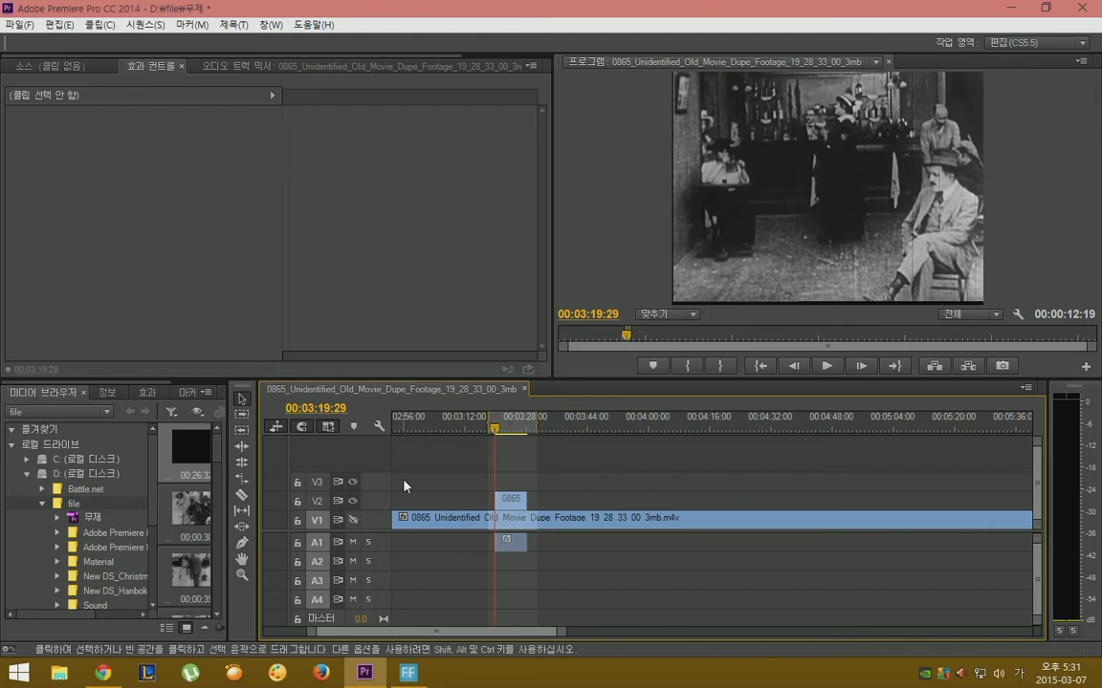
pyautogui.click(145, 392)
pyautogui.click(111, 411)
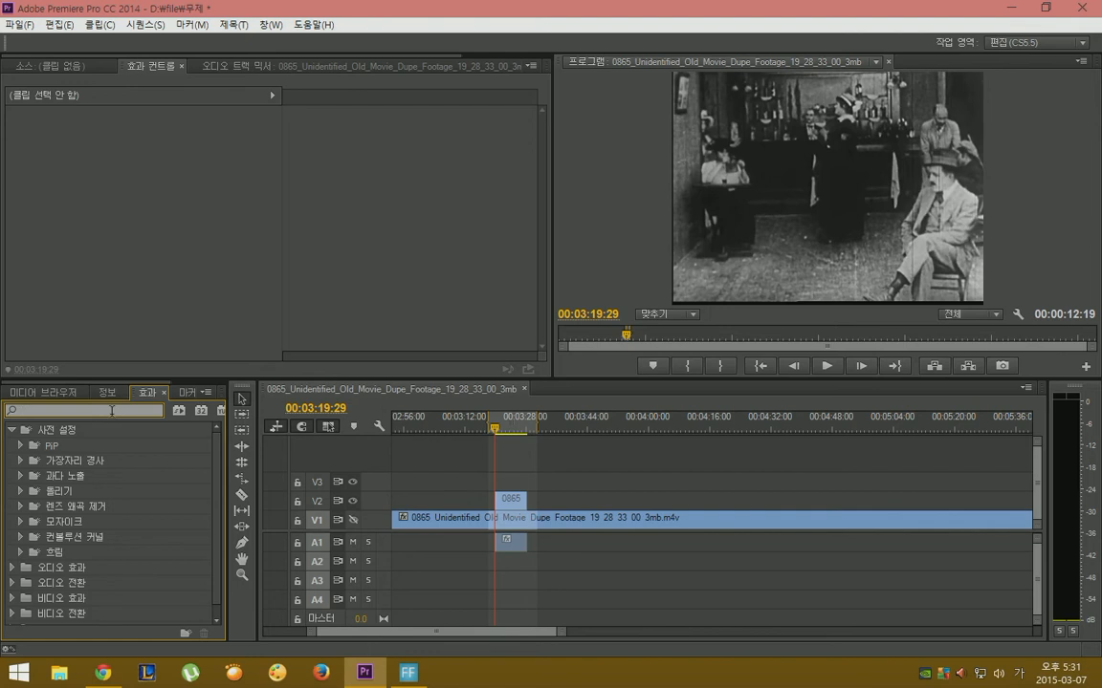
pyautogui.press('Hangul')
pyautogui.write('ah')
pyautogui.press('BackSpace')
pyautogui.press('BackSpace')
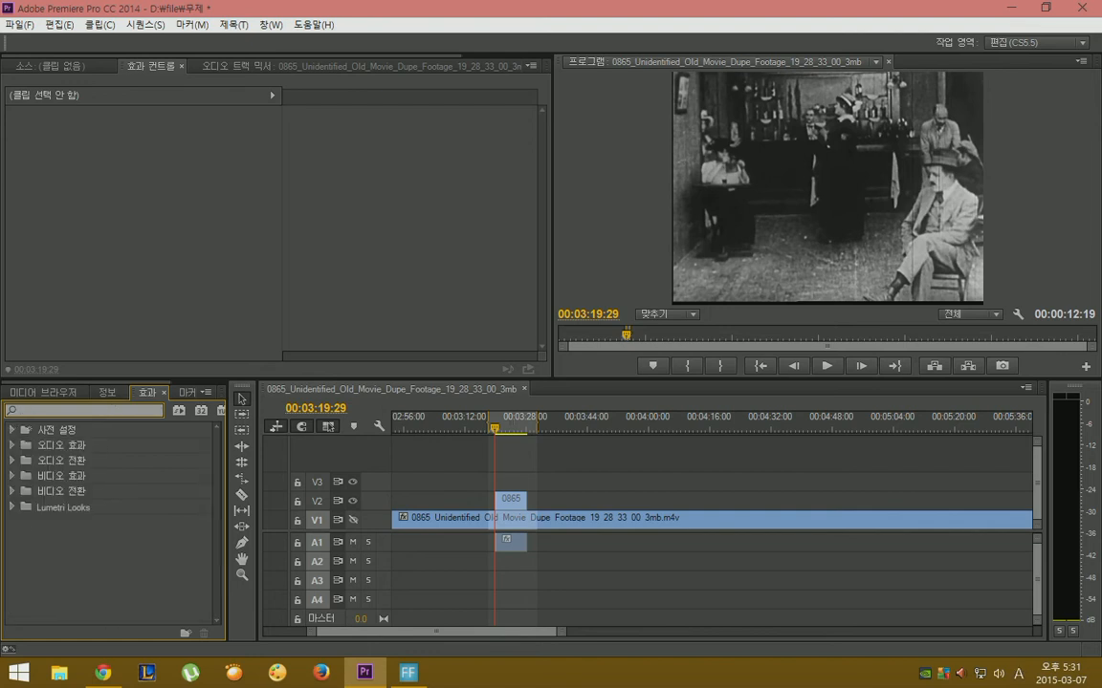
pyautogui.press('Hangul')
pyautogui.write('모자')
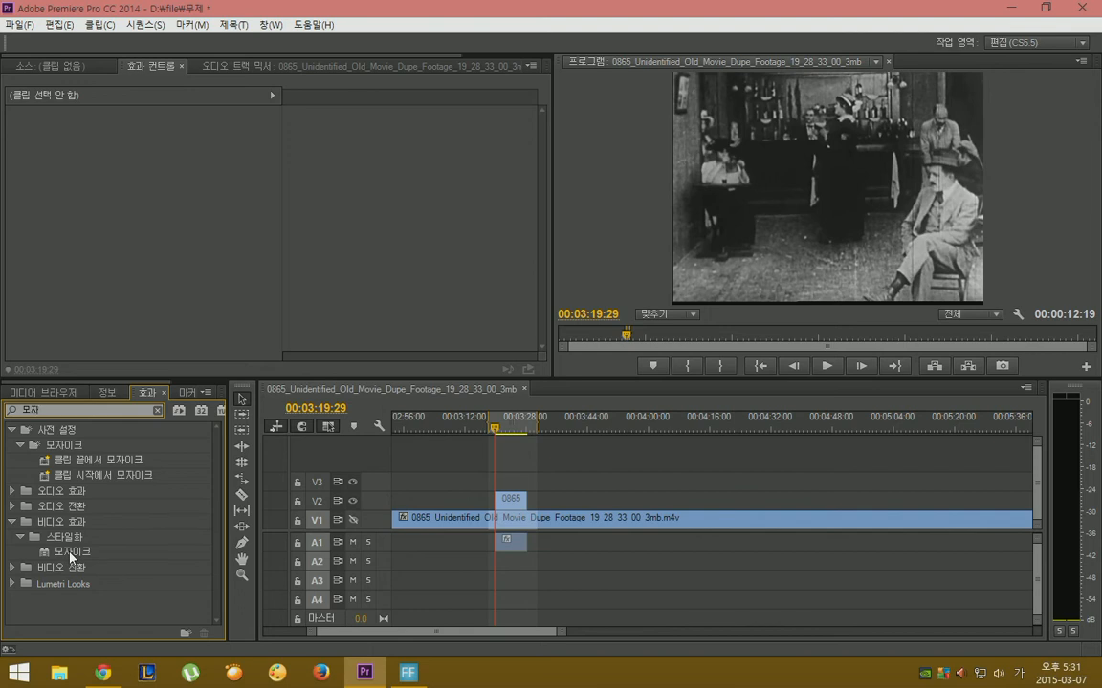
pyautogui.moveTo(70, 558); pyautogui.dragTo(506, 501)
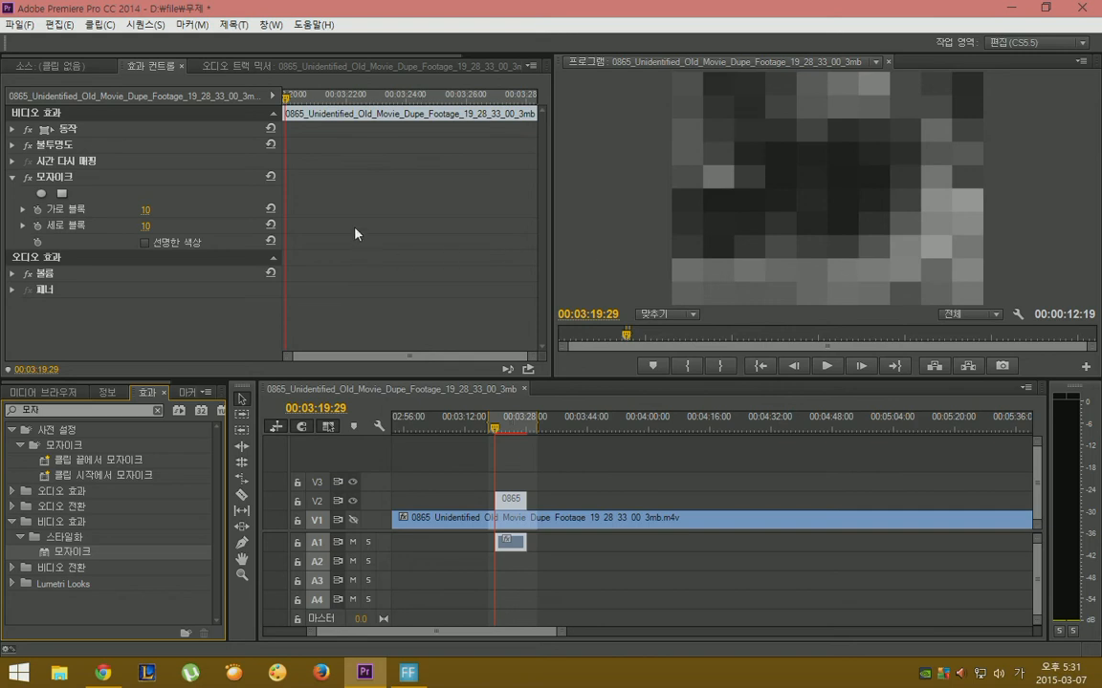
# Step: Add a rectangular mask to the mosaic over the seated man's face, and start keyframing its mask path at 00:03:19:29
pyautogui.click(62, 194)
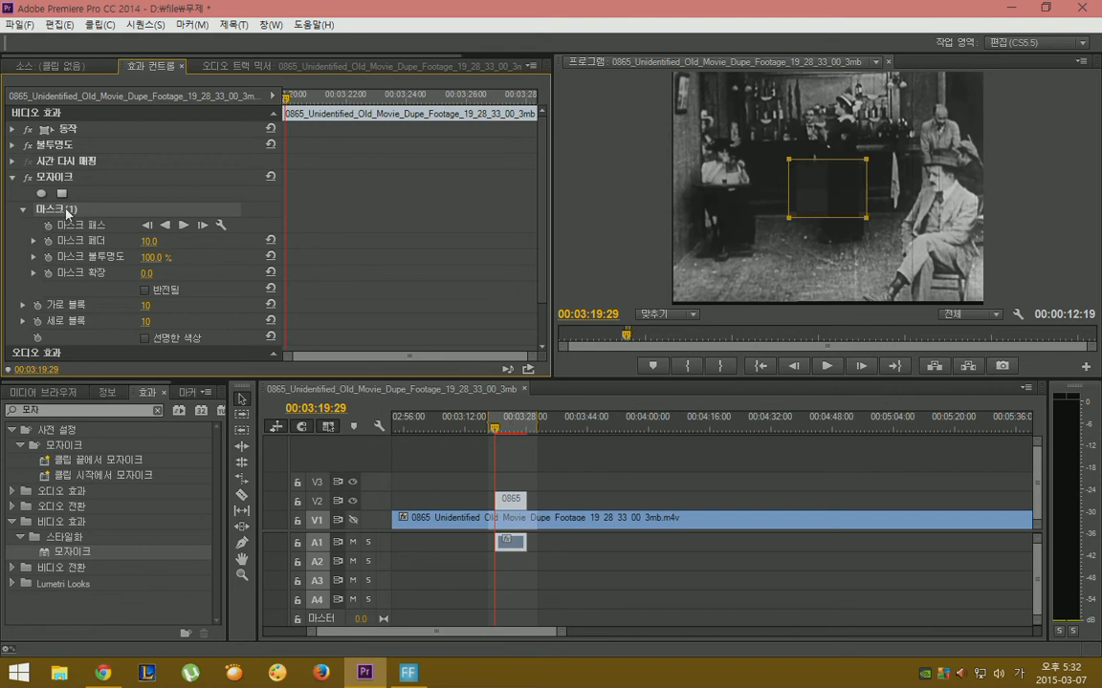
pyautogui.moveTo(834, 193); pyautogui.dragTo(936, 181)
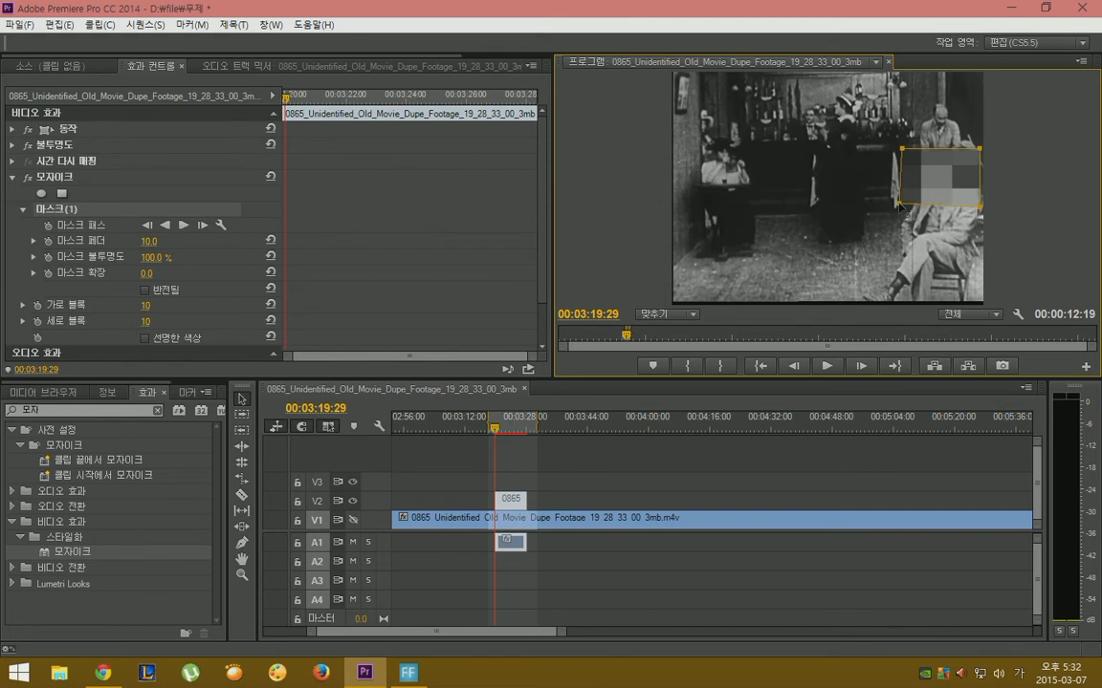
pyautogui.moveTo(899, 204)
pyautogui.mouseDown()
pyautogui.moveTo(908, 207)
pyautogui.moveTo(900, 212)
pyautogui.mouseUp()
pyautogui.moveTo(901, 206); pyautogui.dragTo(934, 189)
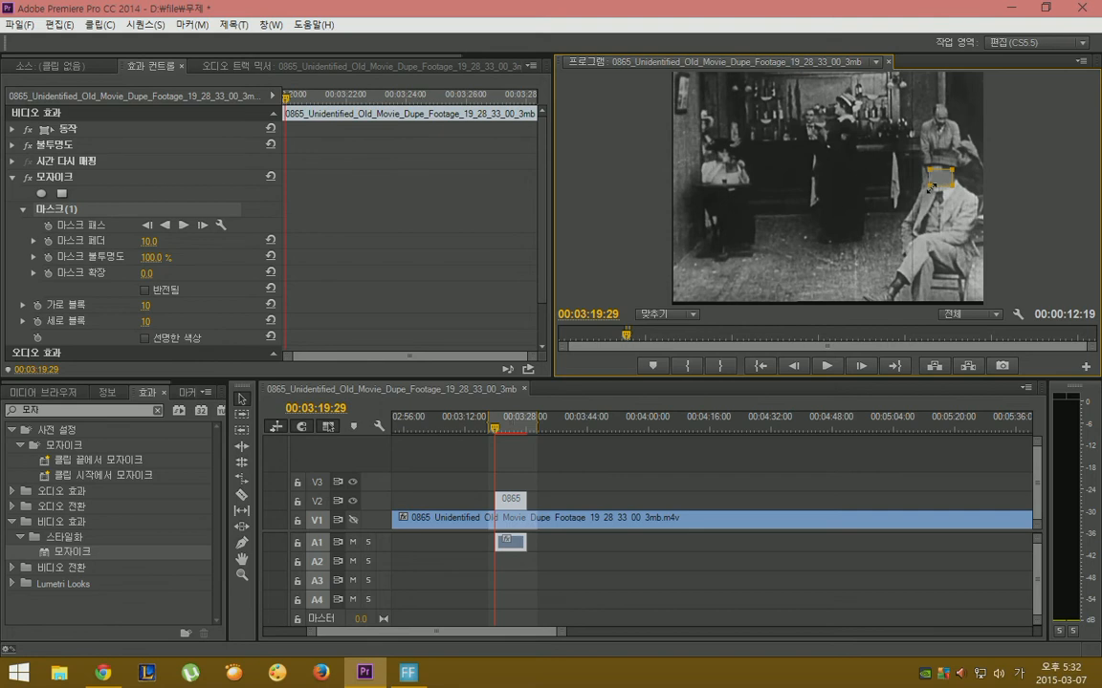
pyautogui.moveTo(930, 186); pyautogui.dragTo(926, 189)
pyautogui.moveTo(927, 189)
pyautogui.mouseDown()
pyautogui.moveTo(908, 195)
pyautogui.moveTo(929, 179)
pyautogui.mouseUp()
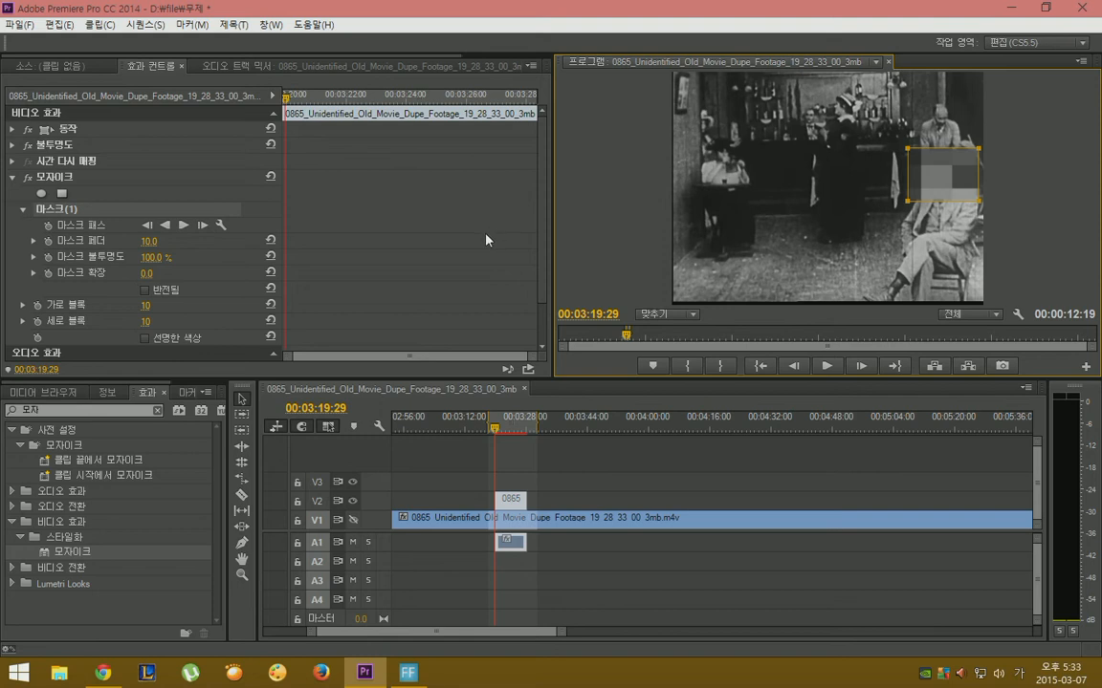
pyautogui.click(47, 225)
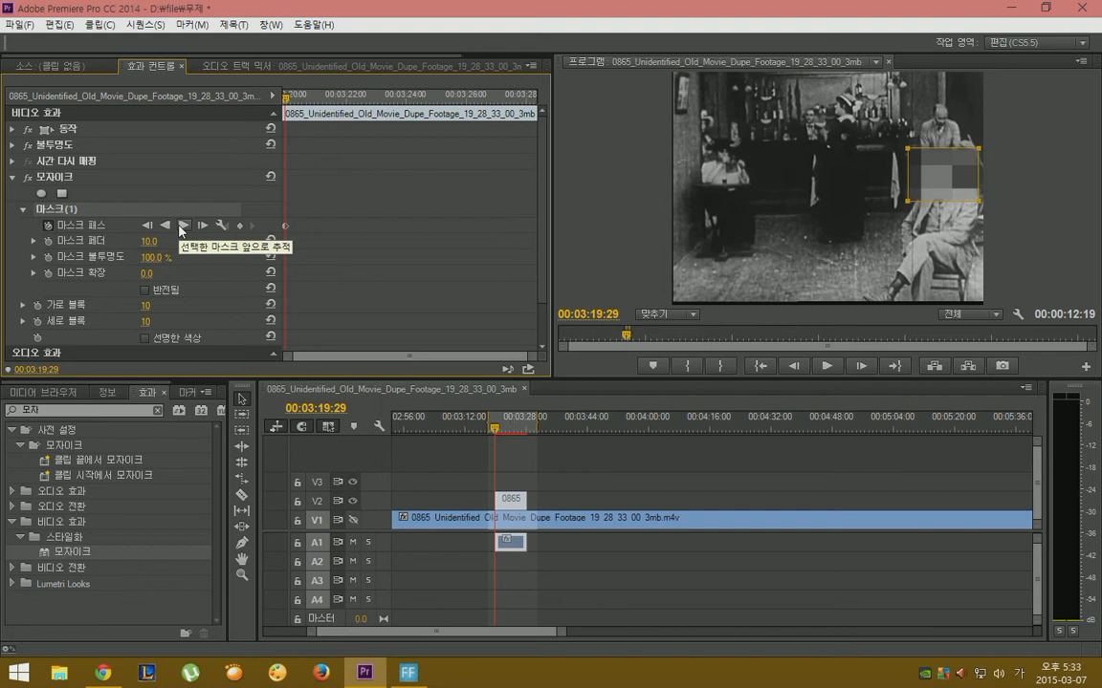
pyautogui.click(182, 226)
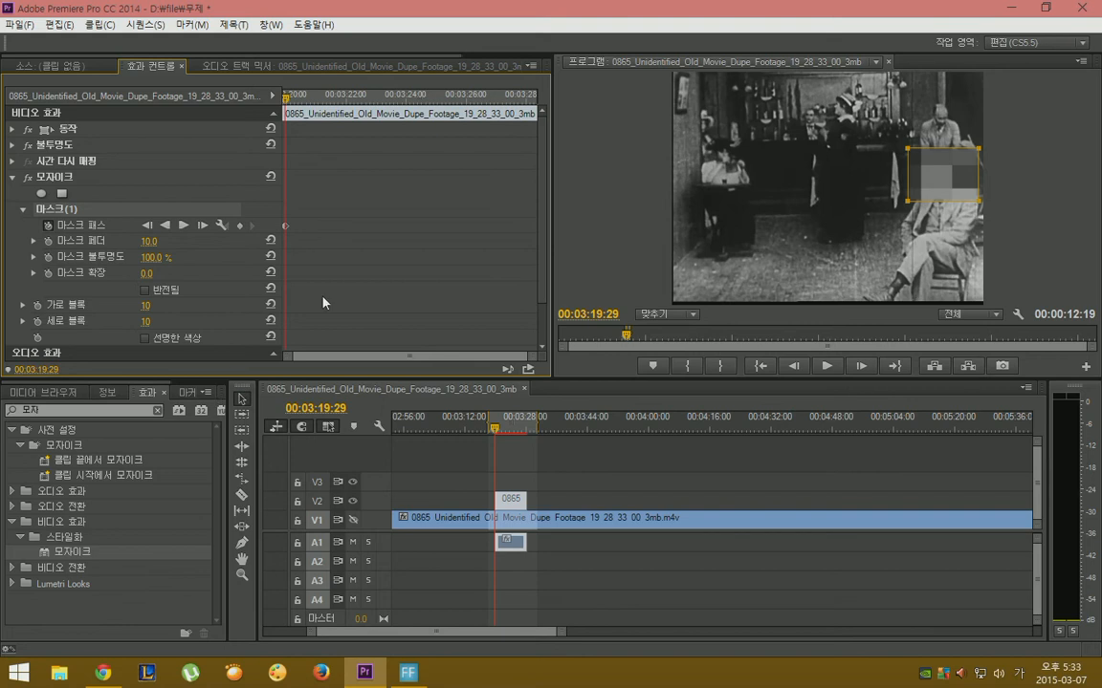
# Step: Switch to Chrome to view the mask tracking video on the Adobe Premiere Pro CC page, and return to Premiere Pro
pyautogui.click(103, 673)
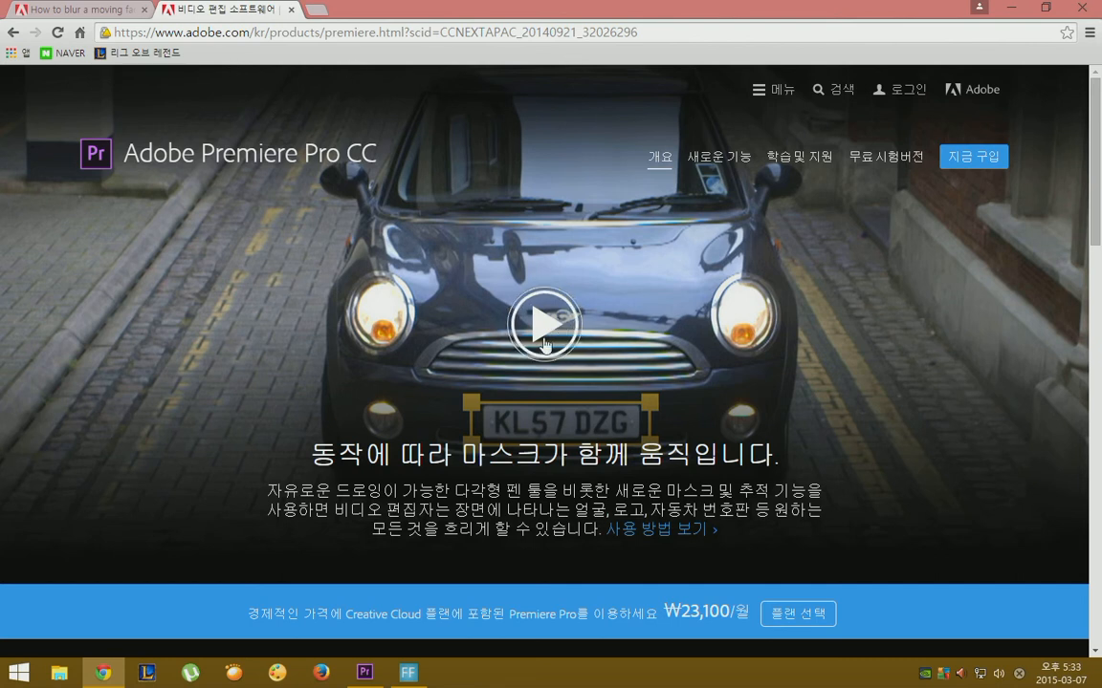
pyautogui.click(544, 323)
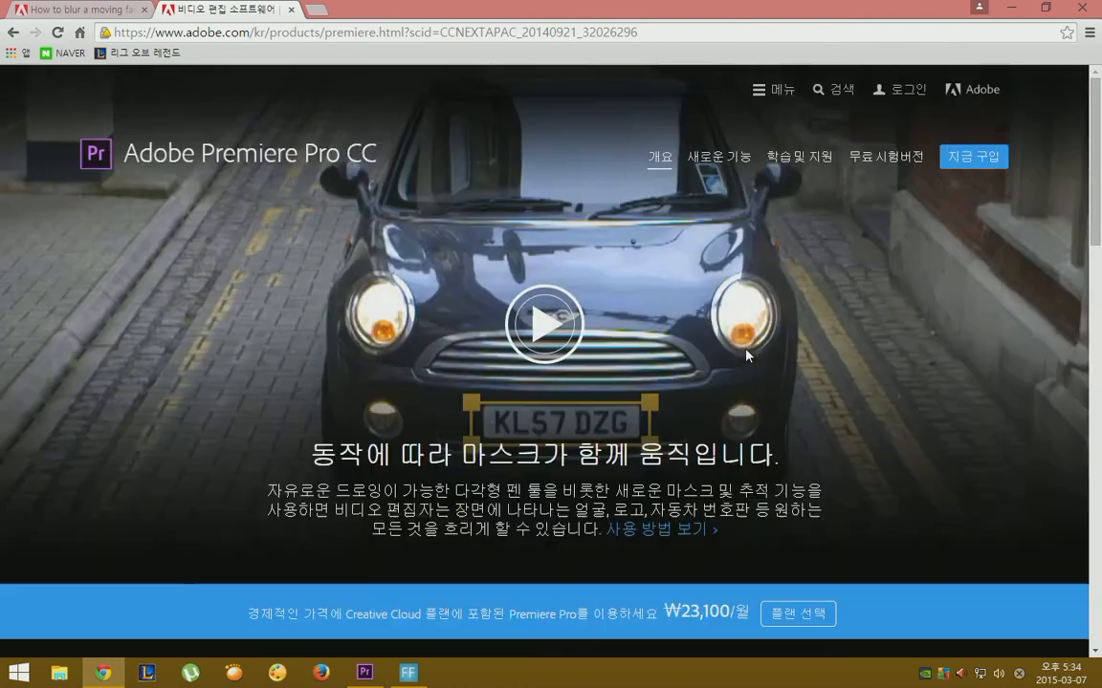
pyautogui.click(542, 327)
pyautogui.click(364, 672)
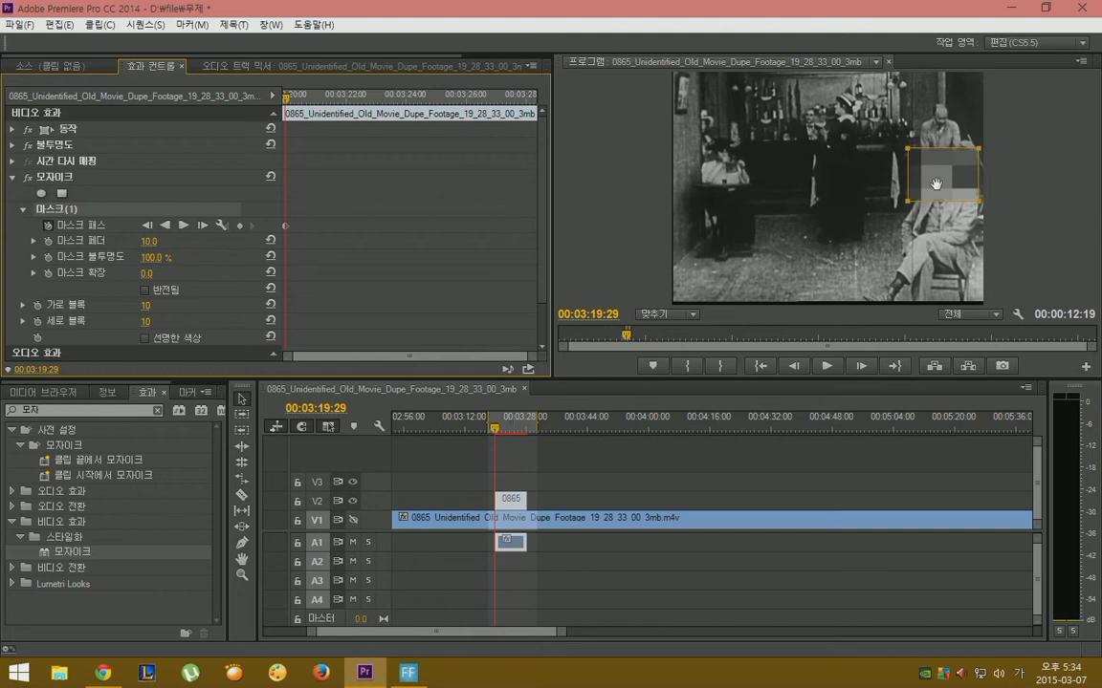
# Step: Advance frame by frame to 00:03:21:25 and shift the mask slightly upward to follow the seated man's face
pyautogui.press('Right')
pyautogui.press('Right')
pyautogui.press('Right')
pyautogui.press('Right')
pyautogui.press('Right')
pyautogui.press('Right')
pyautogui.press('Right')
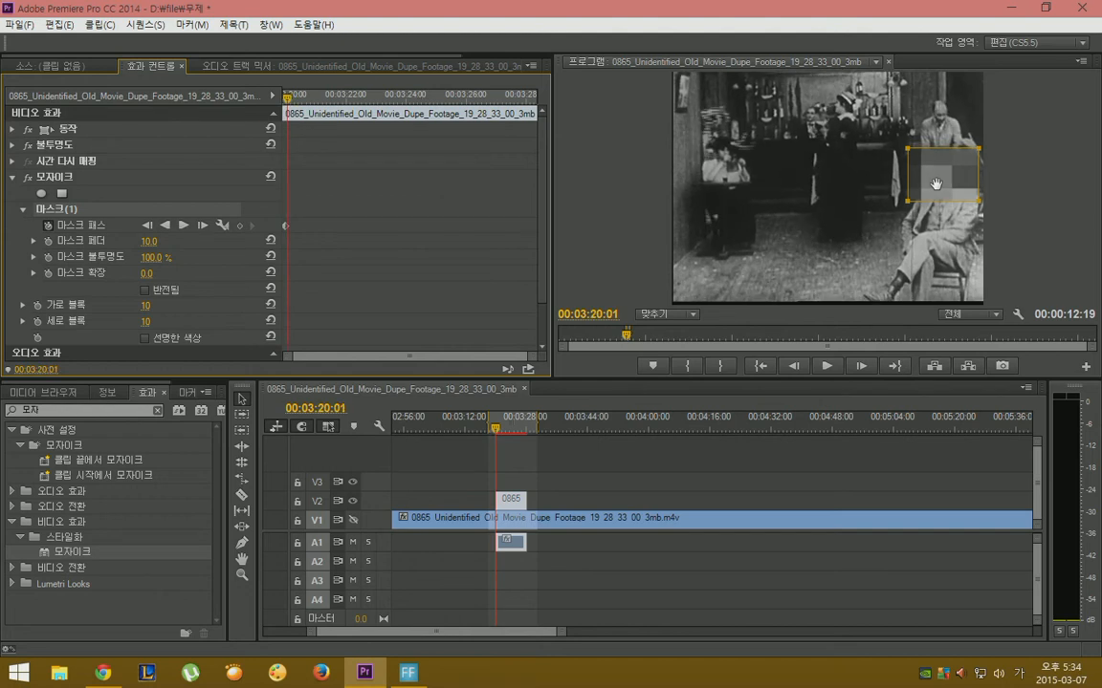
pyautogui.press('Right')
pyautogui.press('Right')
pyautogui.press('Right')
pyautogui.press('Right')
pyautogui.press('Right')
pyautogui.press('Right')
pyautogui.press('Right')
pyautogui.press('Right')
pyautogui.press('Right')
pyautogui.press('Right')
pyautogui.press('Right')
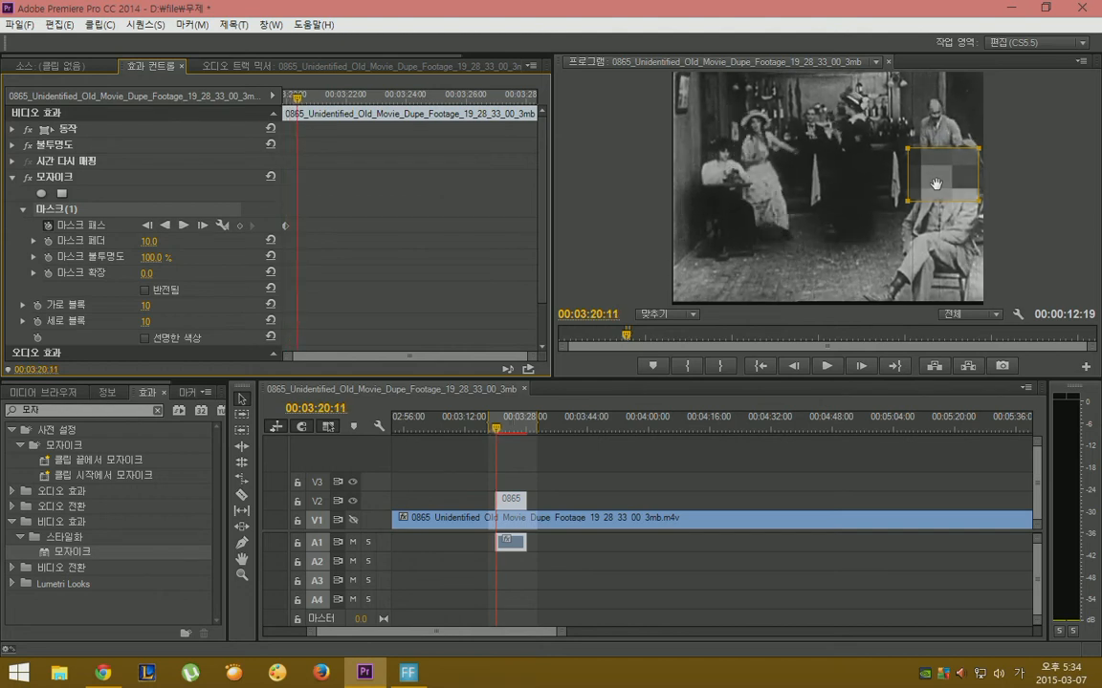
pyautogui.press('Right')
pyautogui.press('Right')
pyautogui.press('Right')
pyautogui.press('Right')
pyautogui.press('Right')
pyautogui.press('Right')
pyautogui.press('Right')
pyautogui.press('Right')
pyautogui.press('Right')
pyautogui.press('Right')
pyautogui.press('Right')
pyautogui.press('Right')
pyautogui.press('Right')
pyautogui.press('Right')
pyautogui.press('Right')
pyautogui.press('Right')
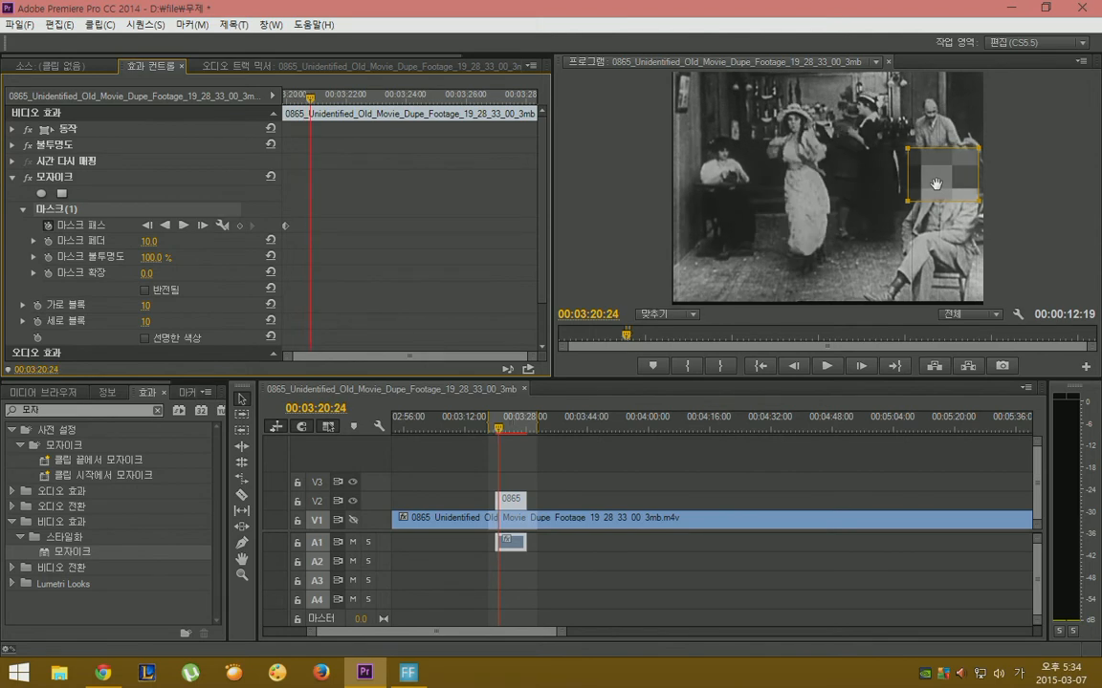
pyautogui.press('Right')
pyautogui.press('Right')
pyautogui.press('Right')
pyautogui.press('Right')
pyautogui.press('Right')
pyautogui.press('Right')
pyautogui.press('Right')
pyautogui.press('Right')
pyautogui.press('Right')
pyautogui.press('Right')
pyautogui.press('Right')
pyautogui.press('Right')
pyautogui.press('Right')
pyautogui.press('Right')
pyautogui.press('Right')
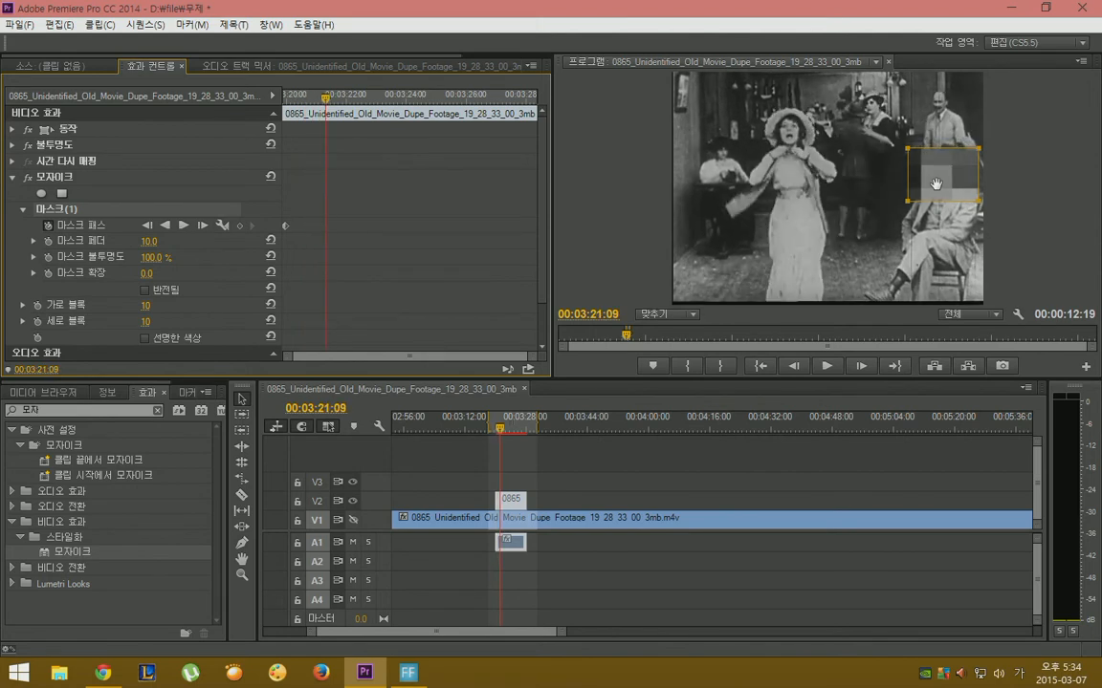
pyautogui.press('Right')
pyautogui.press('Right')
pyautogui.press('Right')
pyautogui.press('Right')
pyautogui.press('Right')
pyautogui.press('Right')
pyautogui.press('Right')
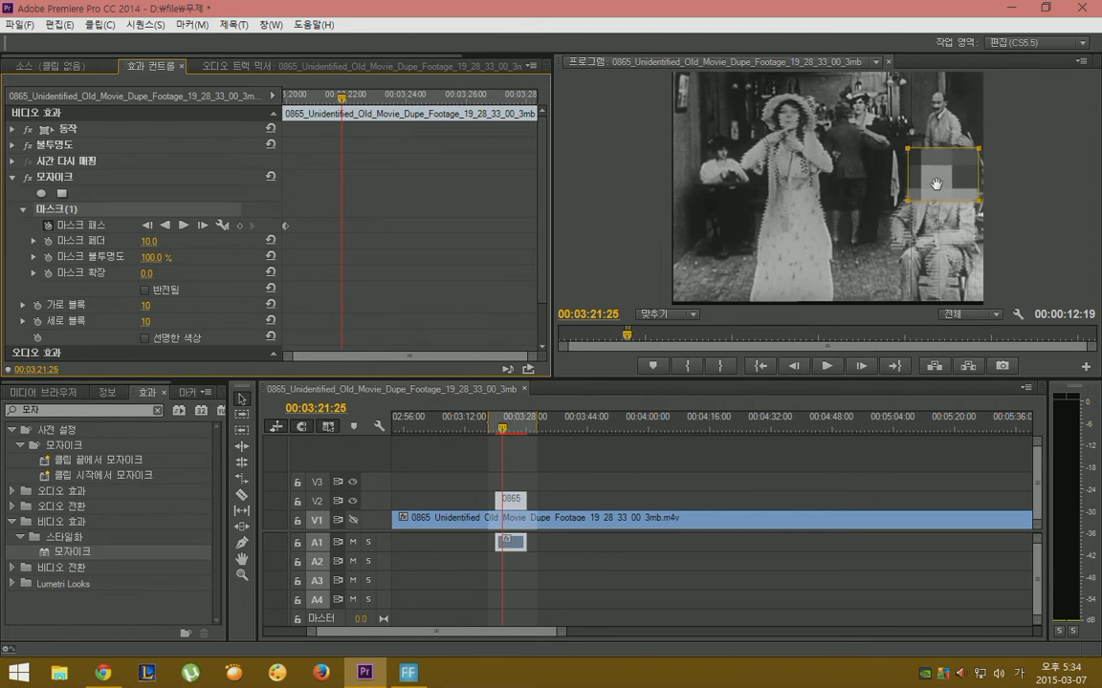
pyautogui.moveTo(935, 184); pyautogui.dragTo(933, 176)
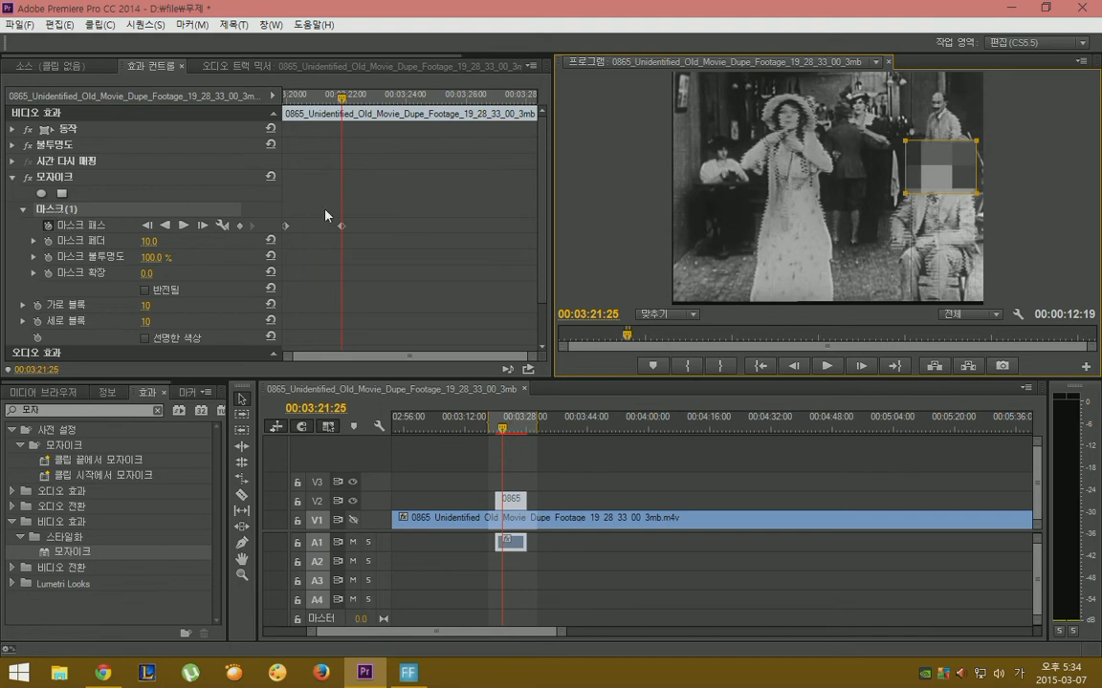
# Step: Shift the mask left at 00:03:22:00 to keep it over the seated man's face
pyautogui.press('Right')
pyautogui.press('Right')
pyautogui.press('Right')
pyautogui.press('Right')
pyautogui.press('Right')
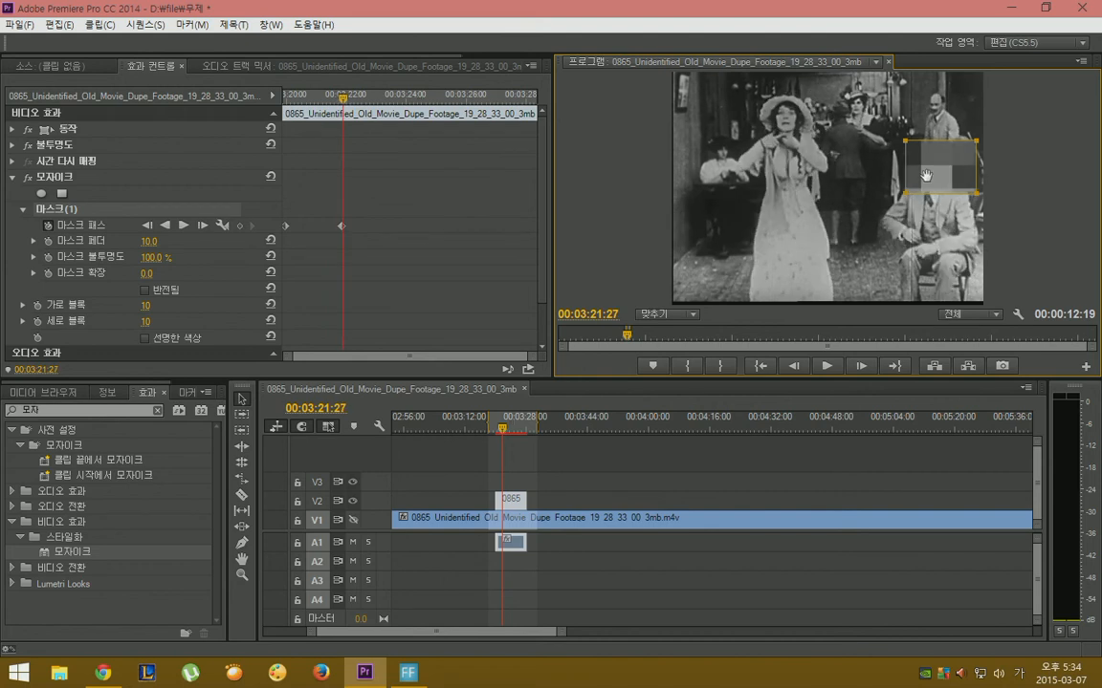
pyautogui.moveTo(935, 176); pyautogui.dragTo(923, 176)
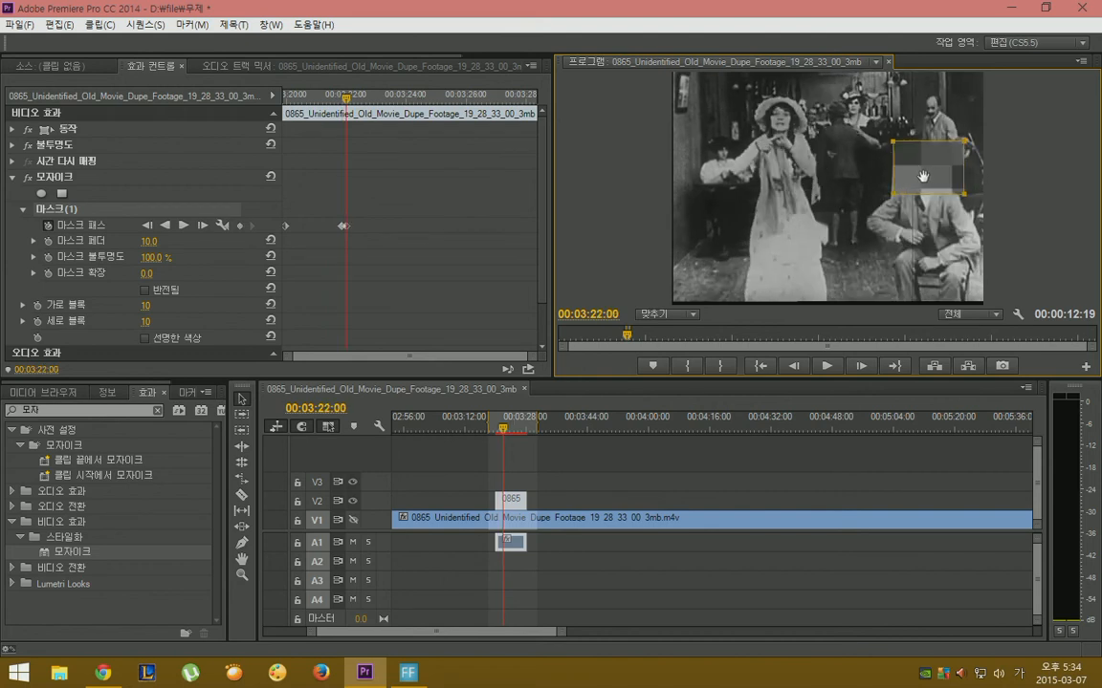
# Step: Move the mask up and left at 00:03:22:09 to cover the man's face as he stands up
pyautogui.press('Right')
pyautogui.press('Right')
pyautogui.press('Right')
pyautogui.press('Right')
pyautogui.press('Right')
pyautogui.press('Right')
pyautogui.press('Right')
pyautogui.press('Right')
pyautogui.press('Right')
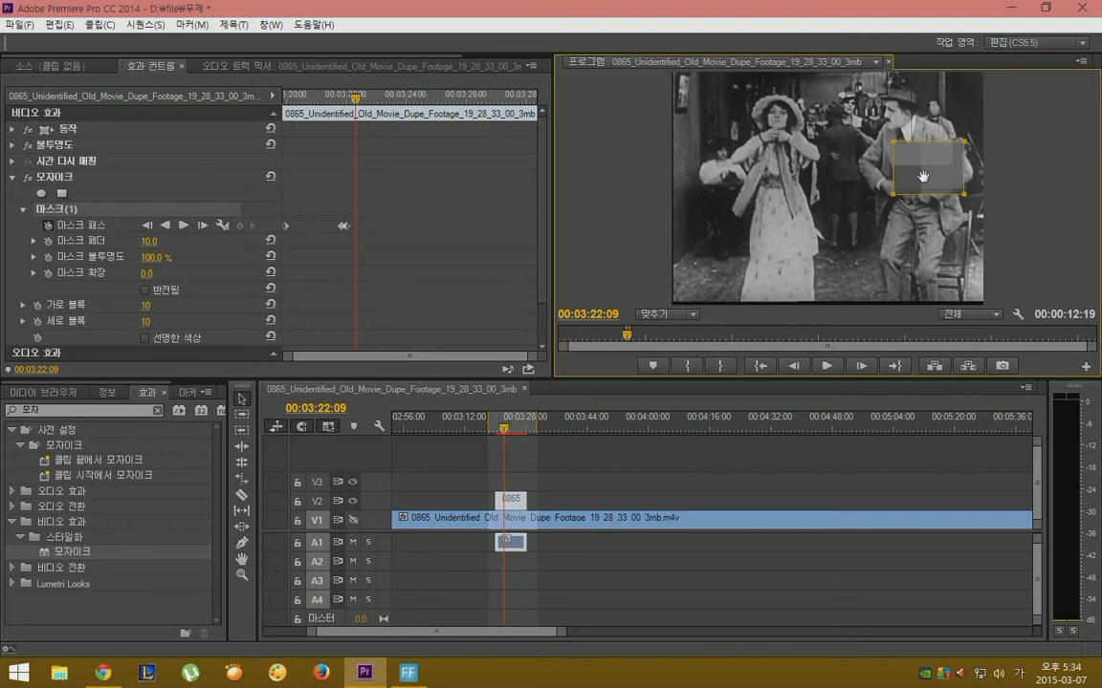
pyautogui.moveTo(923, 176); pyautogui.dragTo(892, 118)
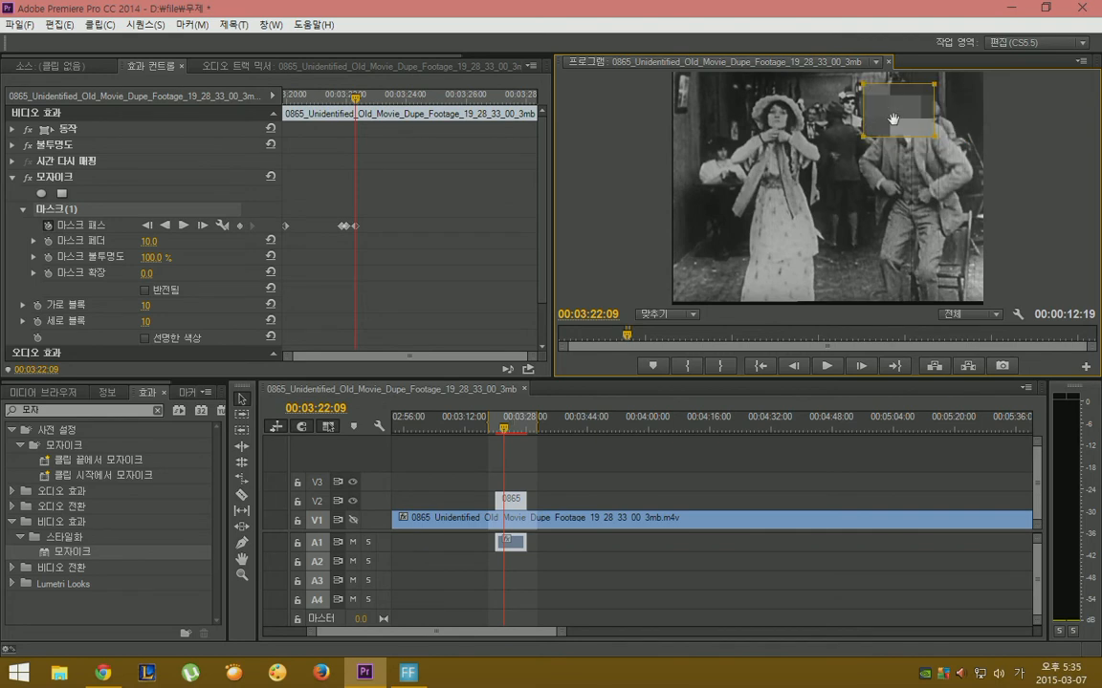
# Step: Go back to 00:03:22:01 and lower the mask slightly onto the man's face
pyautogui.press('Left')
pyautogui.press('Left')
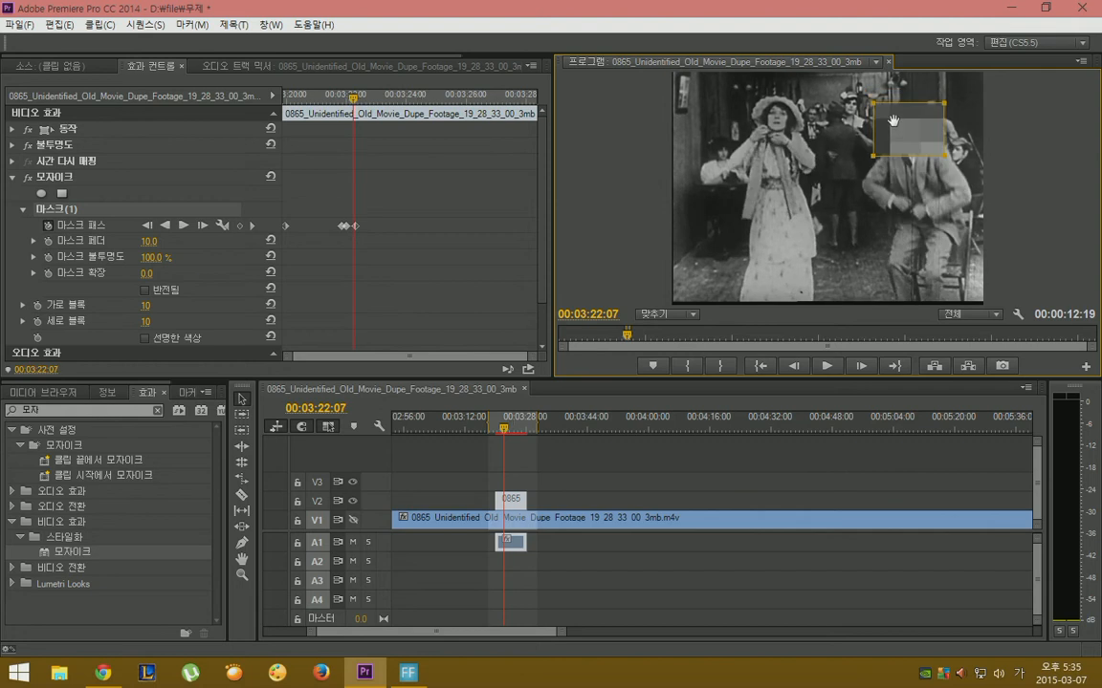
pyautogui.press('Left')
pyautogui.press('Left')
pyautogui.press('Left')
pyautogui.press('Left')
pyautogui.press('Left')
pyautogui.press('Left')
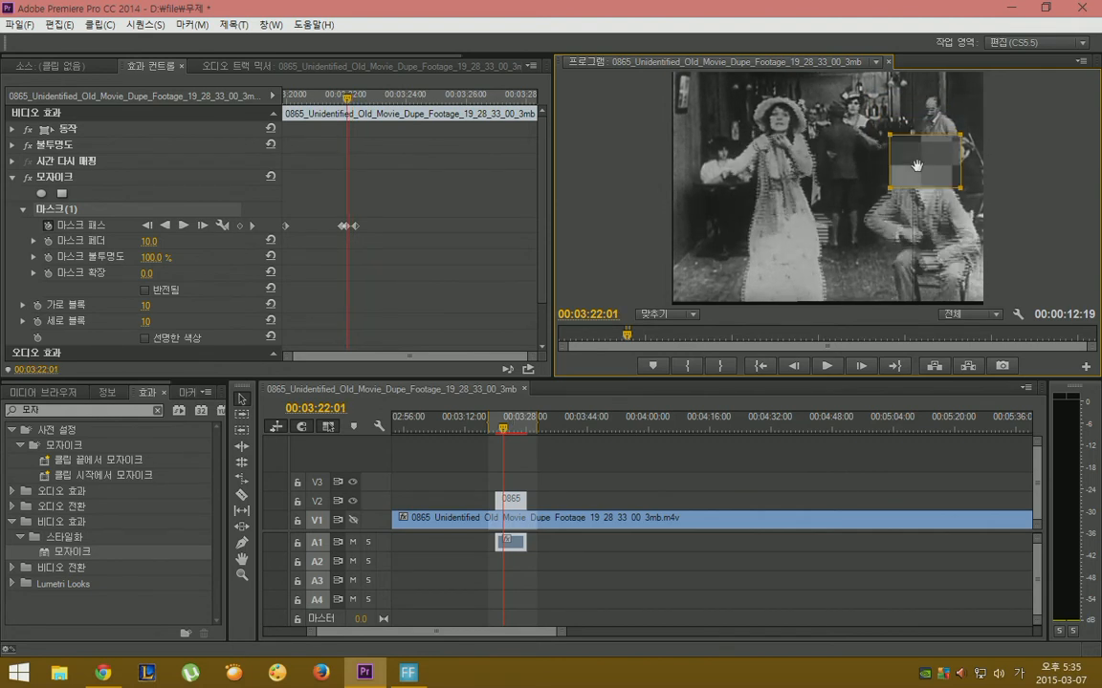
pyautogui.moveTo(916, 165); pyautogui.dragTo(914, 175)
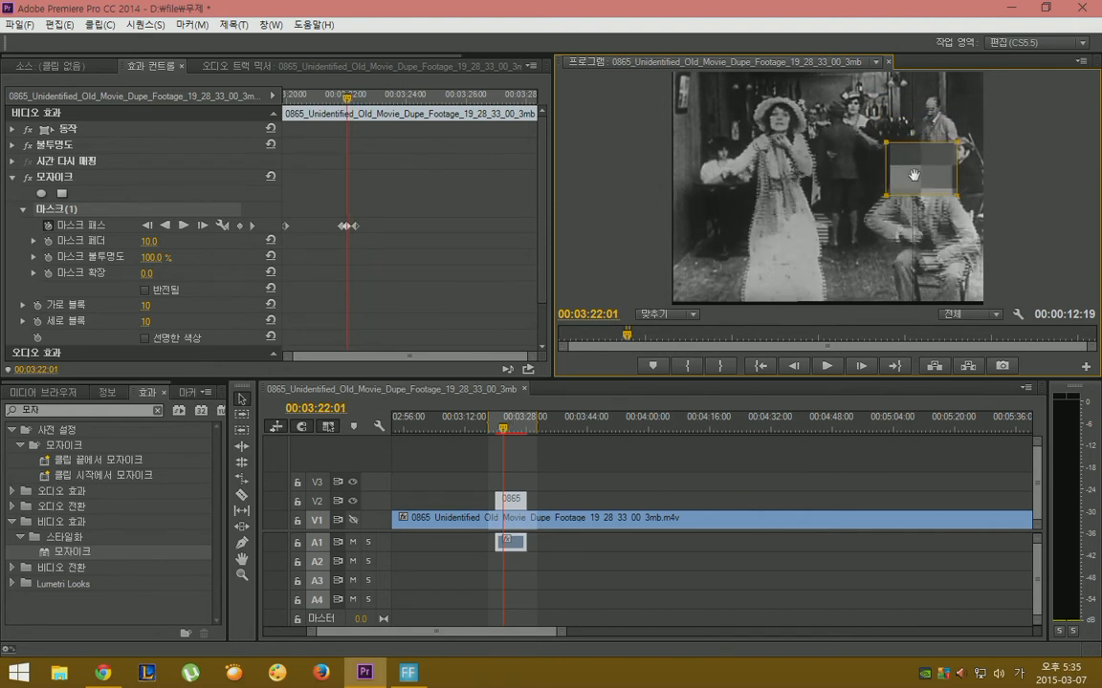
# Step: Raise the mask to the upper edge of the picture at 00:03:22:12 to cover the standing man's face
pyautogui.press('Right')
pyautogui.press('Right')
pyautogui.press('Right')
pyautogui.press('Right')
pyautogui.press('Right')
pyautogui.press('Right')
pyautogui.press('Right')
pyautogui.press('Right')
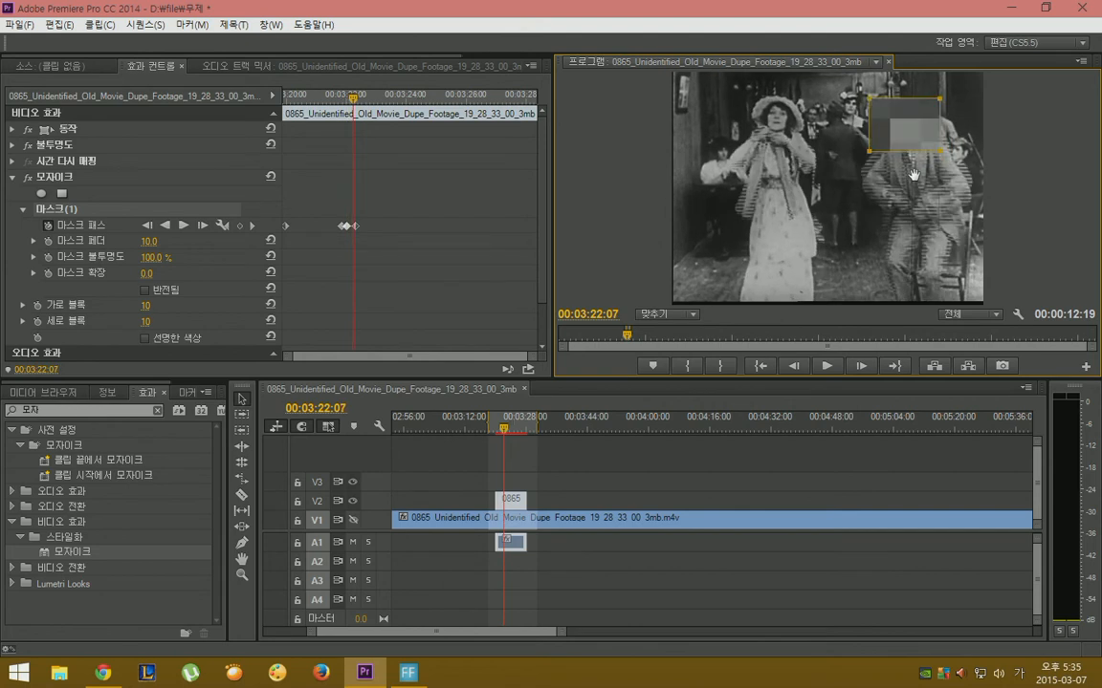
pyautogui.press('Right')
pyautogui.press('Right')
pyautogui.press('Right')
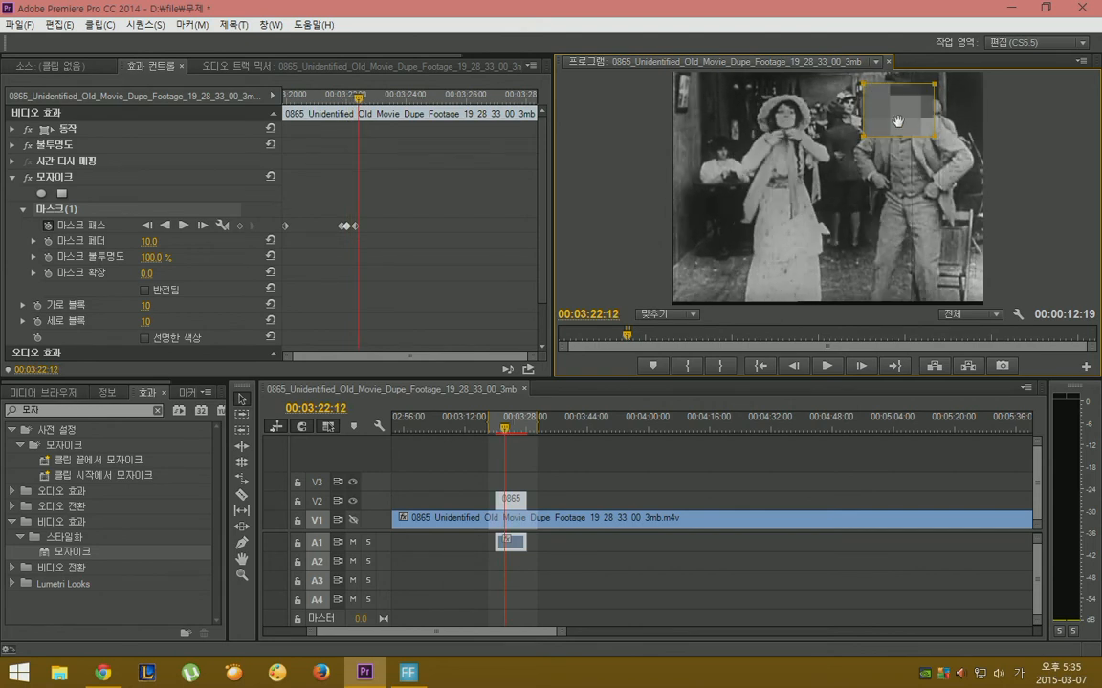
pyautogui.moveTo(897, 121); pyautogui.dragTo(894, 109)
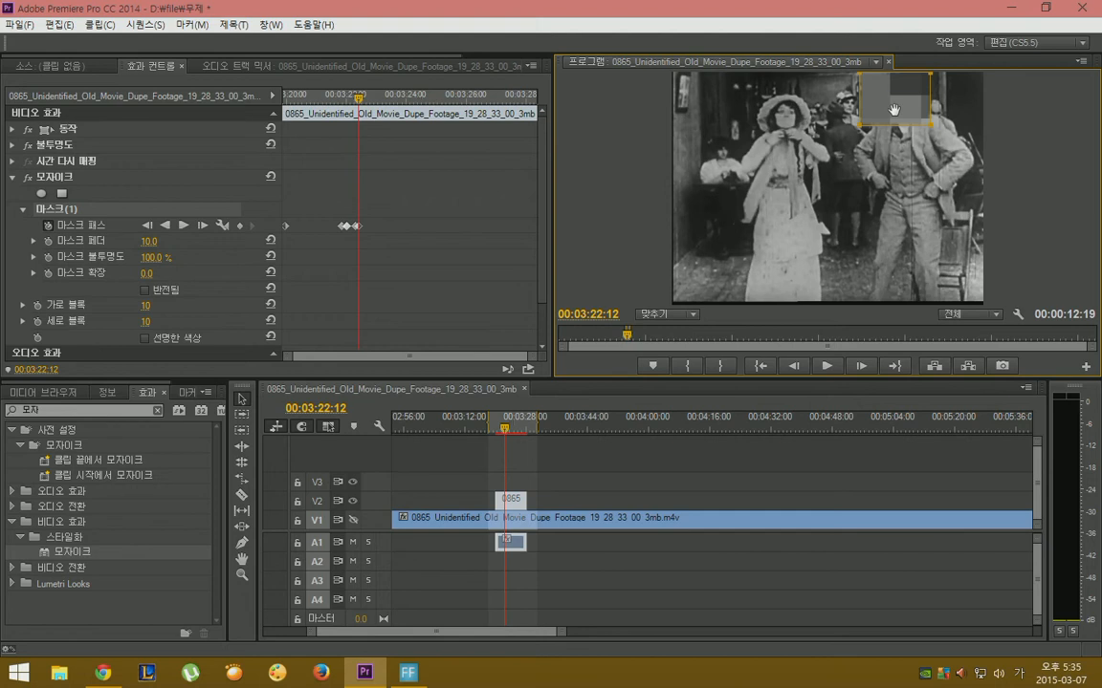
# Step: Shift the mask slightly left at 00:03:22:21 to follow the standing man's face
pyautogui.press('Right')
pyautogui.press('Right')
pyautogui.press('Right')
pyautogui.press('Right')
pyautogui.press('Right')
pyautogui.press('Right')
pyautogui.press('Right')
pyautogui.press('Right')
pyautogui.press('Right')
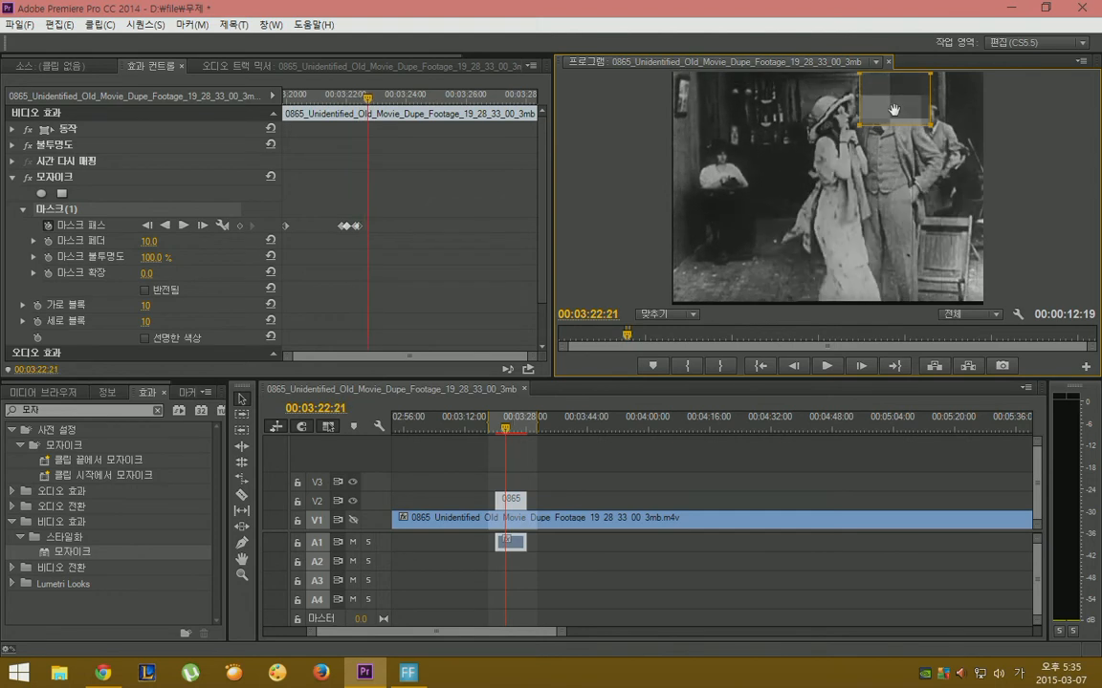
pyautogui.moveTo(894, 109); pyautogui.dragTo(884, 111)
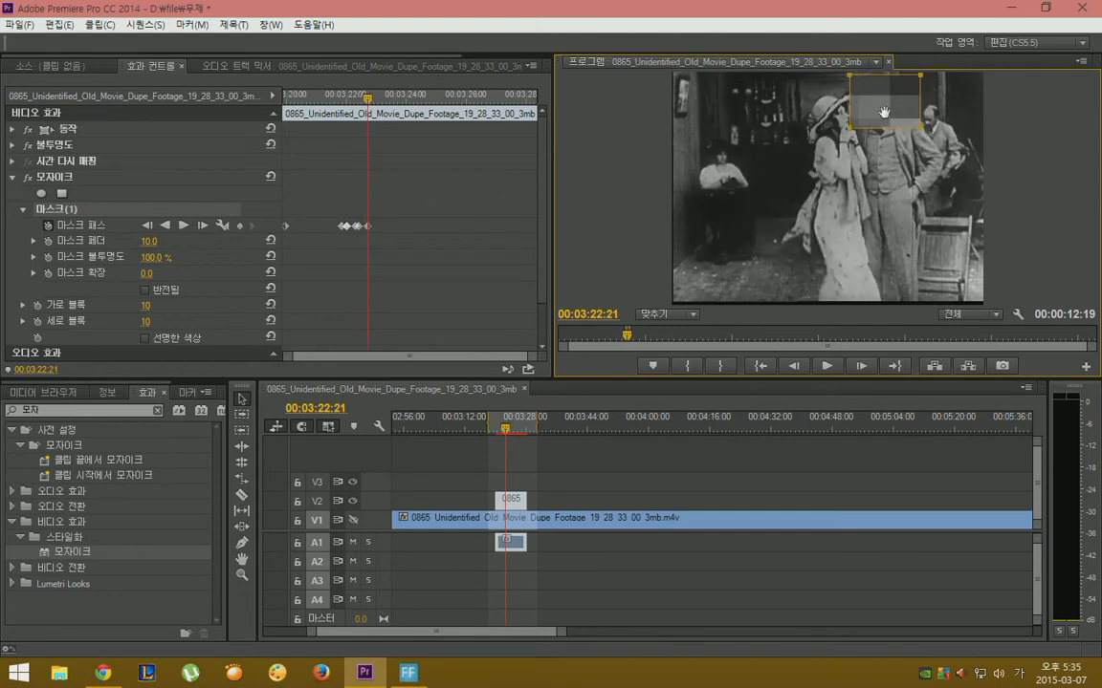
# Step: Advance frame by frame past 00:03:22:29 and shift the mask left to follow the standing man's face
pyautogui.press('Right')
pyautogui.press('Right')
pyautogui.press('Right')
pyautogui.press('Right')
pyautogui.press('Right')
pyautogui.press('Right')
pyautogui.press('Right')
pyautogui.press('Right')
pyautogui.press('Right')
pyautogui.press('Right')
pyautogui.press('Right')
pyautogui.press('Right')
pyautogui.press('Right')
pyautogui.press('Right')
pyautogui.press('Right')
pyautogui.press('Right')
pyautogui.press('Right')
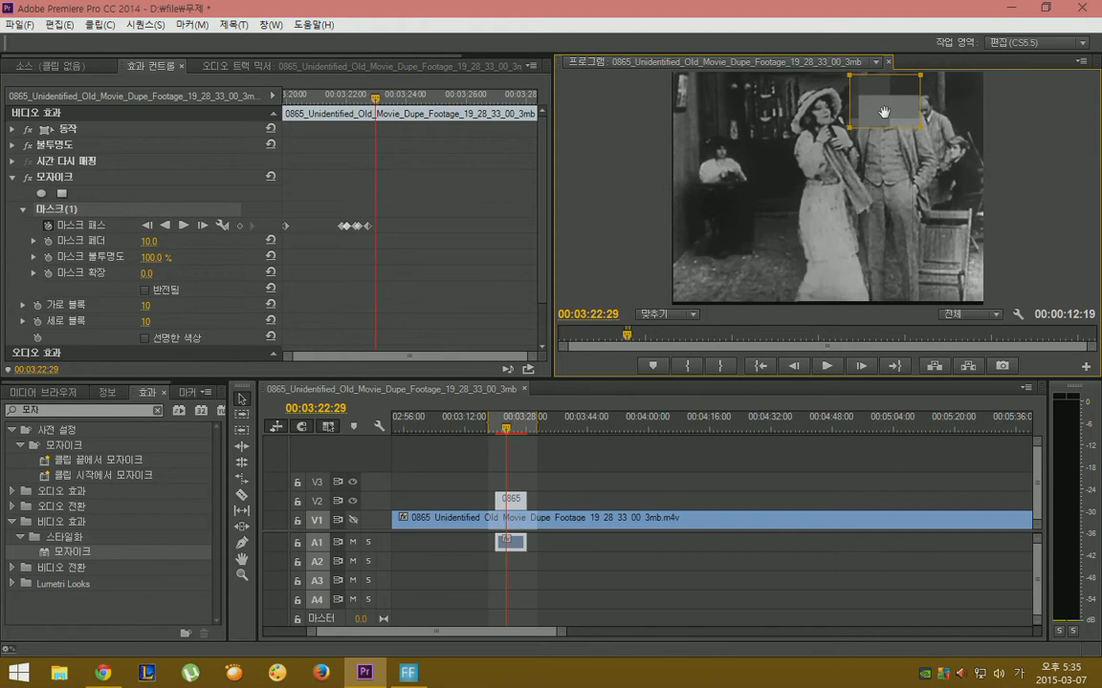
pyautogui.moveTo(884, 112); pyautogui.dragTo(870, 114)
# Step: Nudge the mask slightly further left over the man's face and advance to 00:03:23:25
pyautogui.press('Right')
pyautogui.press('Right')
pyautogui.press('Right')
pyautogui.press('Right')
pyautogui.press('Right')
pyautogui.press('Right')
pyautogui.press('Right')
pyautogui.press('Right')
pyautogui.press('Right')
pyautogui.press('Right')
pyautogui.press('Right')
pyautogui.press('Right')
pyautogui.press('Right')
pyautogui.press('Right')
pyautogui.press('Right')
pyautogui.press('Right')
pyautogui.press('Right')
pyautogui.press('Right')
pyautogui.press('Right')
pyautogui.press('Right')
pyautogui.press('Right')
pyautogui.press('Right')
pyautogui.press('Right')
pyautogui.press('Right')
pyautogui.press('Right')
pyautogui.press('Right')
pyautogui.press('Right')
pyautogui.press('Right')
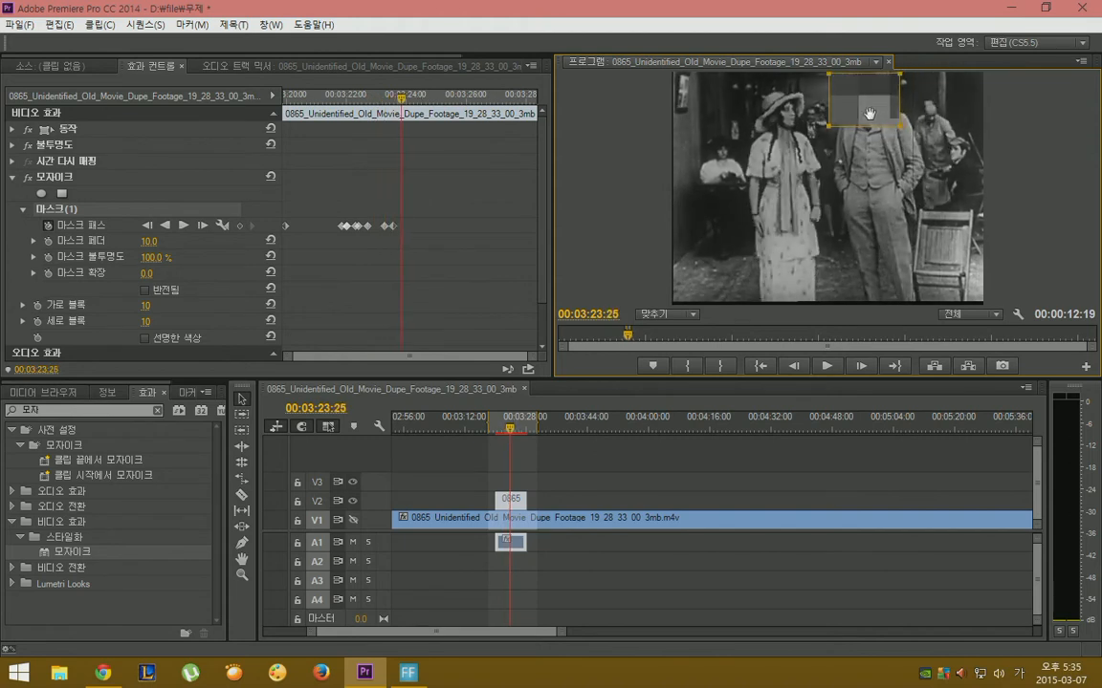
# Step: Examine the mask's coverage of the man's face frame by frame up to 00:03:26:12
pyautogui.press('Right')
pyautogui.press('Right')
pyautogui.press('Right')
pyautogui.press('Right')
pyautogui.press('Right')
pyautogui.press('Right')
pyautogui.press('Right')
pyautogui.press('Right')
pyautogui.press('Right')
pyautogui.press('Right')
pyautogui.press('Right')
pyautogui.press('Right')
pyautogui.press('Right')
pyautogui.press('Right')
pyautogui.press('Right')
pyautogui.press('Right')
pyautogui.press('Right')
pyautogui.press('Right')
pyautogui.press('Right')
pyautogui.press('Right')
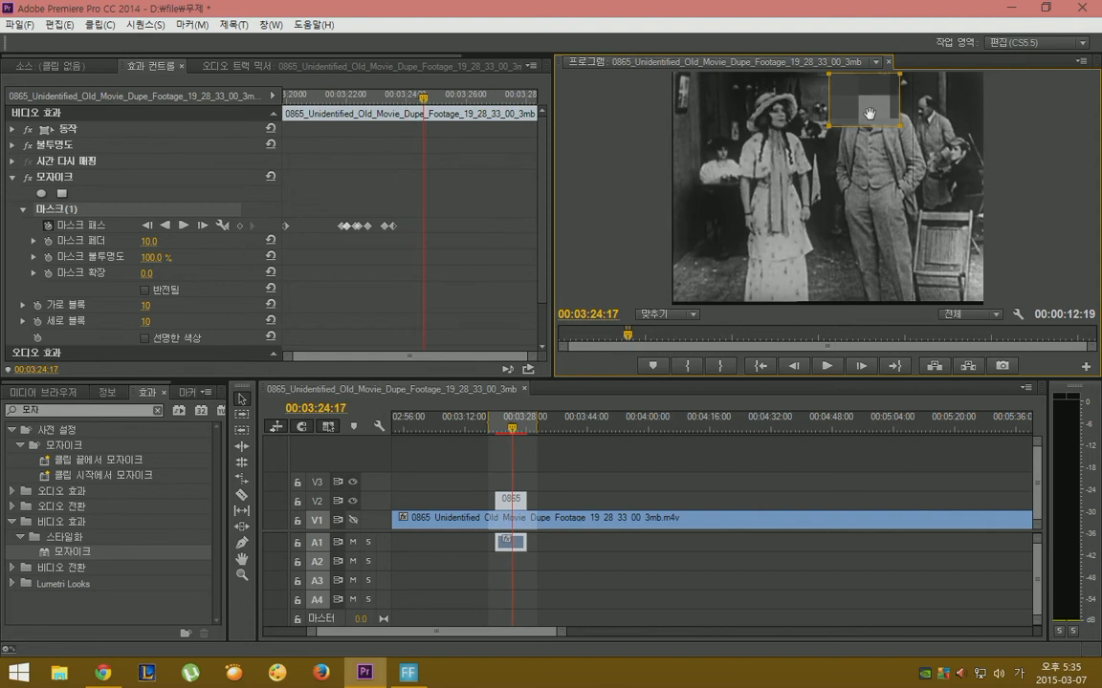
pyautogui.press('Right')
pyautogui.press('Right')
pyautogui.press('Right')
pyautogui.press('Right')
pyautogui.press('Right')
pyautogui.press('Right')
pyautogui.press('Right')
pyautogui.press('Right')
pyautogui.press('Right')
pyautogui.press('Right')
pyautogui.press('Right')
pyautogui.press('Right')
pyautogui.press('Right')
pyautogui.press('Right')
pyautogui.press('Right')
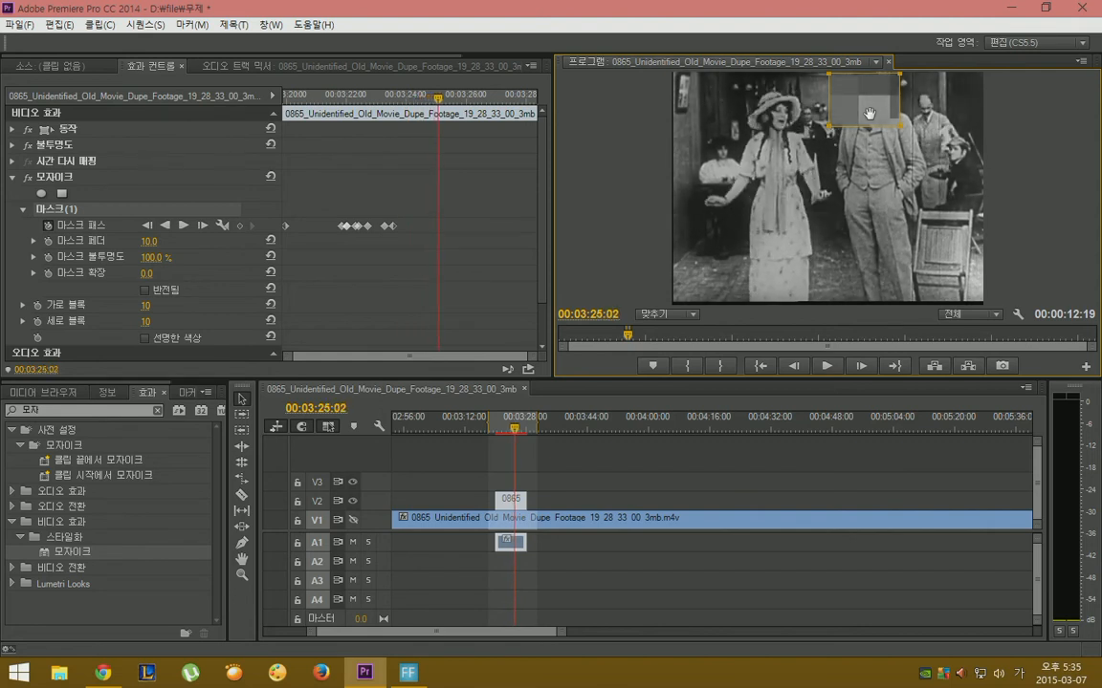
pyautogui.press('Right')
pyautogui.press('Right')
pyautogui.press('Right')
pyautogui.press('Right')
pyautogui.press('Right')
pyautogui.press('Right')
pyautogui.press('Right')
pyautogui.press('Right')
pyautogui.press('Right')
pyautogui.press('Right')
pyautogui.press('Right')
pyautogui.press('Right')
pyautogui.press('Right')
pyautogui.press('Right')
pyautogui.press('Right')
pyautogui.press('Right')
pyautogui.press('Right')
pyautogui.press('Right')
pyautogui.press('Right')
pyautogui.press('Right')
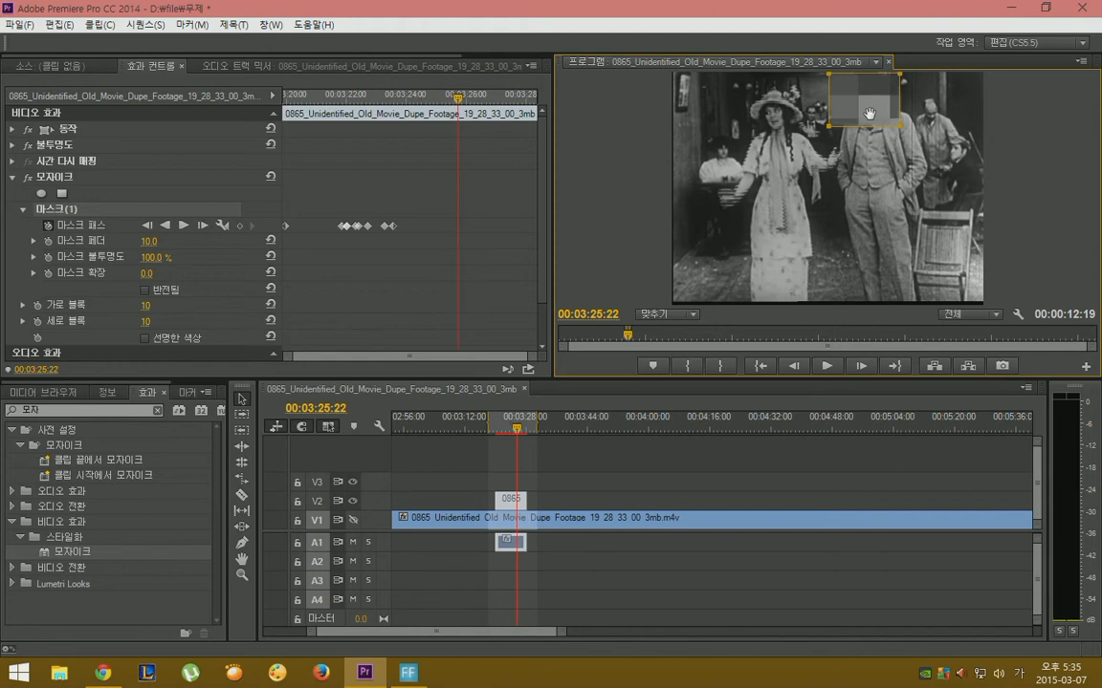
pyautogui.press('Right')
pyautogui.press('Right')
pyautogui.press('Right')
pyautogui.press('Right')
pyautogui.press('Right')
pyautogui.press('Right')
pyautogui.press('Right')
pyautogui.press('Right')
pyautogui.press('Right')
pyautogui.press('Right')
pyautogui.press('Right')
pyautogui.press('Right')
pyautogui.press('Right')
pyautogui.press('Right')
pyautogui.press('Right')
pyautogui.press('Right')
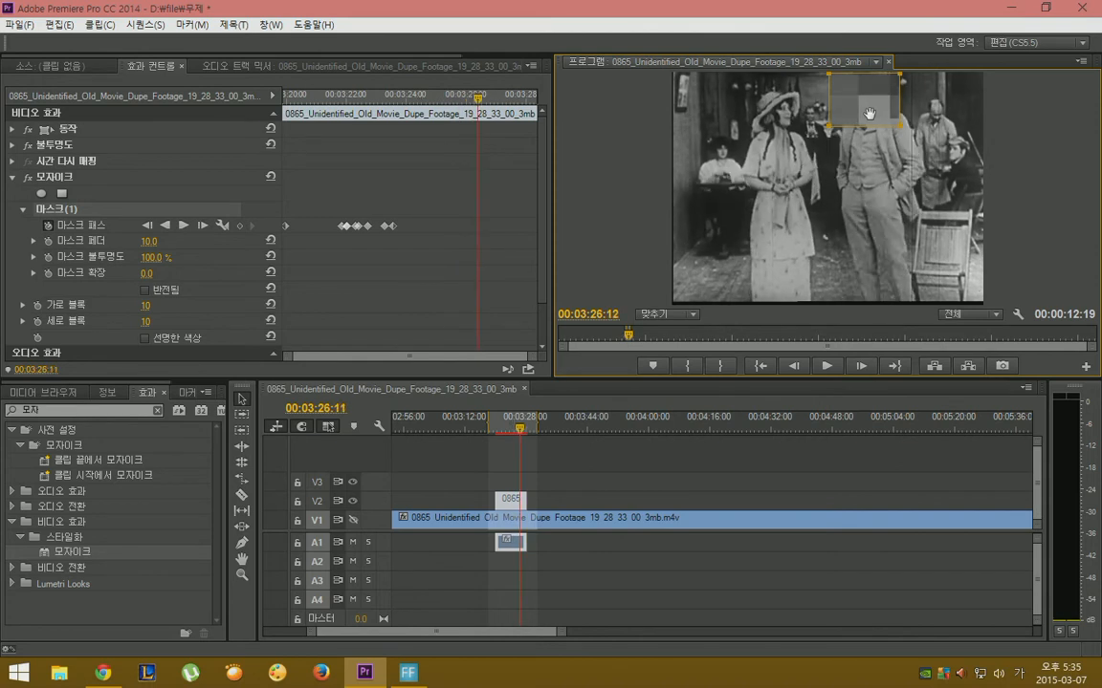
# Step: Move the mask slightly up and left over the man's face just before 00:03:26:20
pyautogui.press('Right')
pyautogui.press('Right')
pyautogui.press('Right')
pyautogui.press('Right')
pyautogui.press('Right')
pyautogui.press('Right')
pyautogui.press('Right')
pyautogui.press('Right')
pyautogui.press('Right')
pyautogui.press('Right')
pyautogui.press('Right')
pyautogui.press('Right')
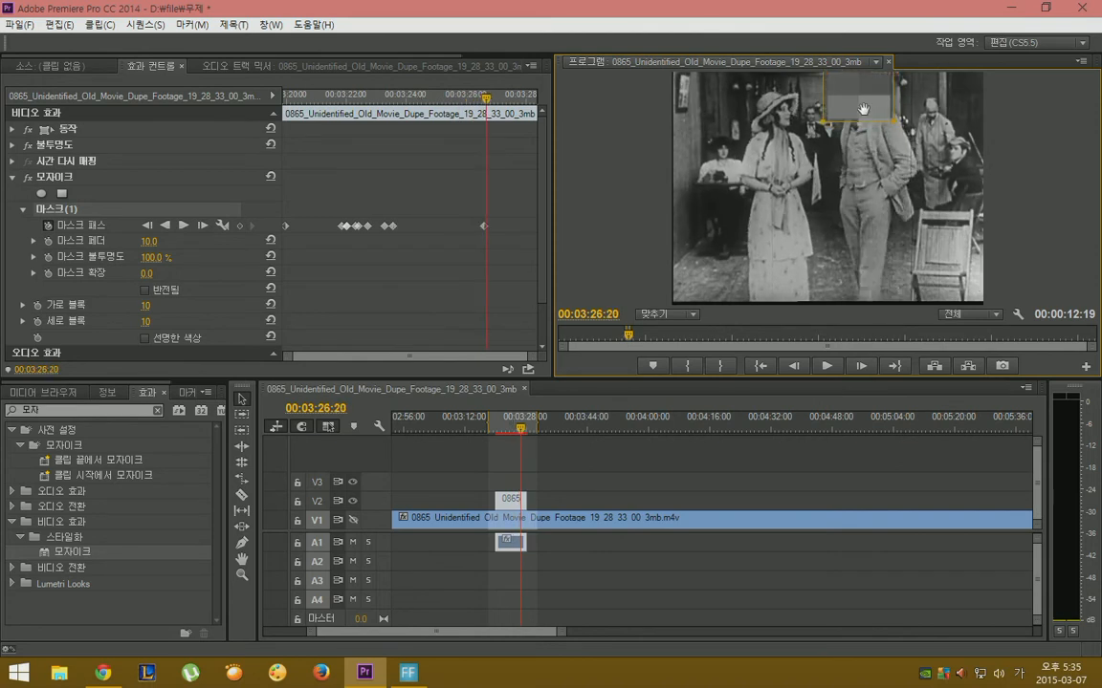
# Step: Shift the mask left to follow the man's face while advancing frame by frame to the clip's end at 00:03:28:13
pyautogui.press('Right')
pyautogui.moveTo(863, 109); pyautogui.dragTo(827, 113)
pyautogui.press('Right')
pyautogui.press('Right')
pyautogui.press('Right')
pyautogui.press('Right')
pyautogui.press('Right')
pyautogui.press('Right')
pyautogui.press('Right')
pyautogui.press('Right')
pyautogui.press('Right')
pyautogui.press('Right')
pyautogui.press('Right')
pyautogui.press('Right')
pyautogui.press('Right')
pyautogui.press('Right')
pyautogui.press('Right')
pyautogui.press('Right')
pyautogui.press('Right')
pyautogui.press('Right')
pyautogui.press('Right')
pyautogui.press('Right')
pyautogui.press('Right')
pyautogui.press('Right')
pyautogui.press('Right')
pyautogui.press('Right')
pyautogui.press('Right')
pyautogui.press('Right')
pyautogui.press('Right')
pyautogui.press('Right')
pyautogui.press('Right')
pyautogui.press('Right')
pyautogui.press('Right')
pyautogui.press('Right')
pyautogui.press('Right')
pyautogui.press('Right')
pyautogui.press('Right')
pyautogui.press('Right')
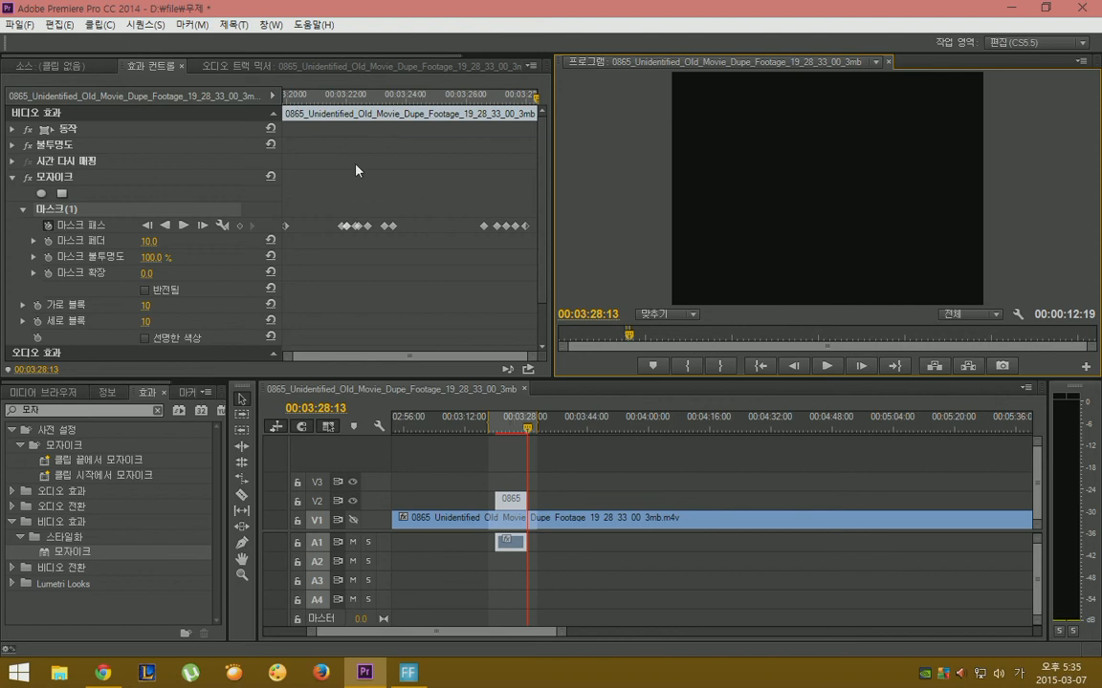
# Step: Play the clip back from 00:03:20:01 to check how the mosaic tracks the man's face
pyautogui.click(298, 96)
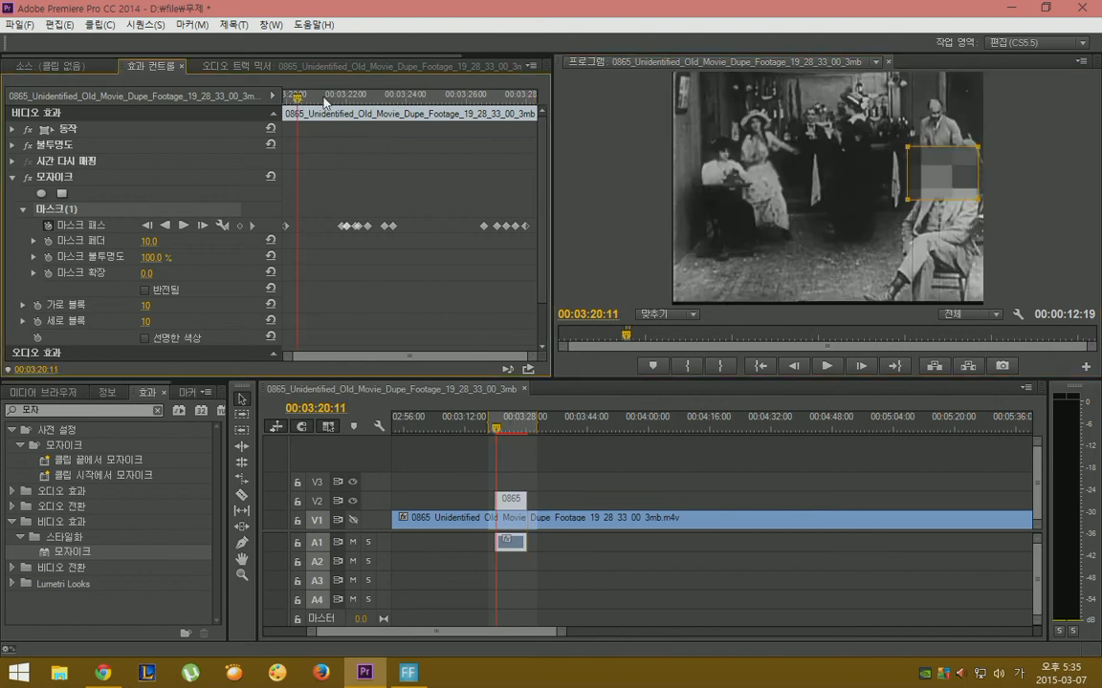
pyautogui.moveTo(324, 102); pyautogui.dragTo(288, 100)
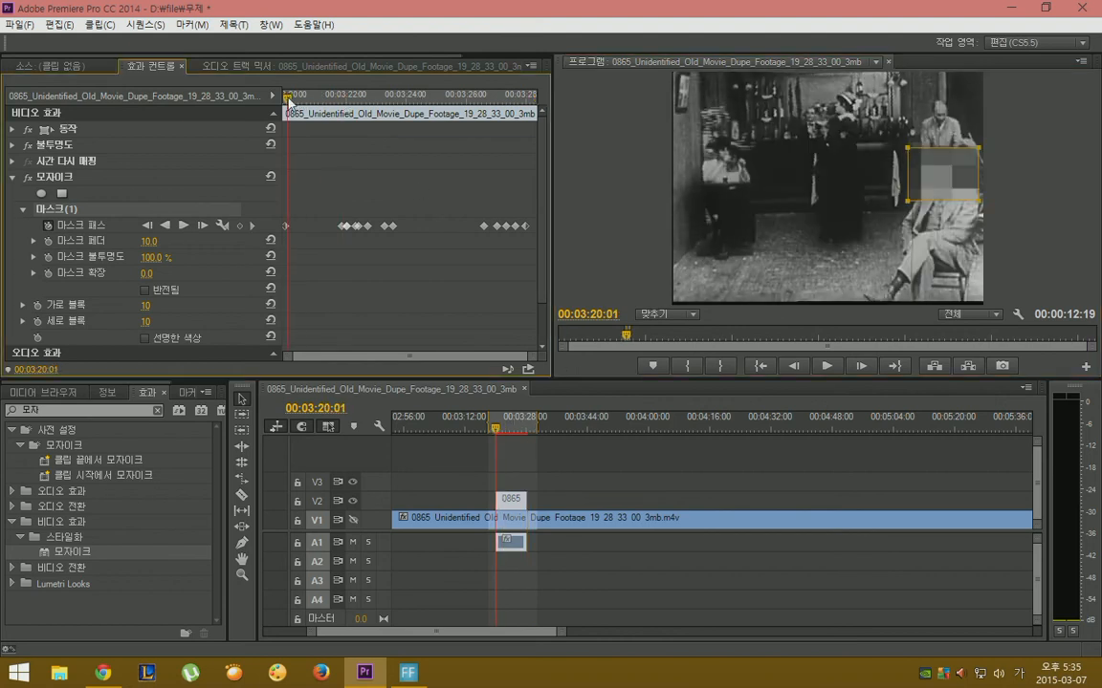
pyautogui.click(823, 368)
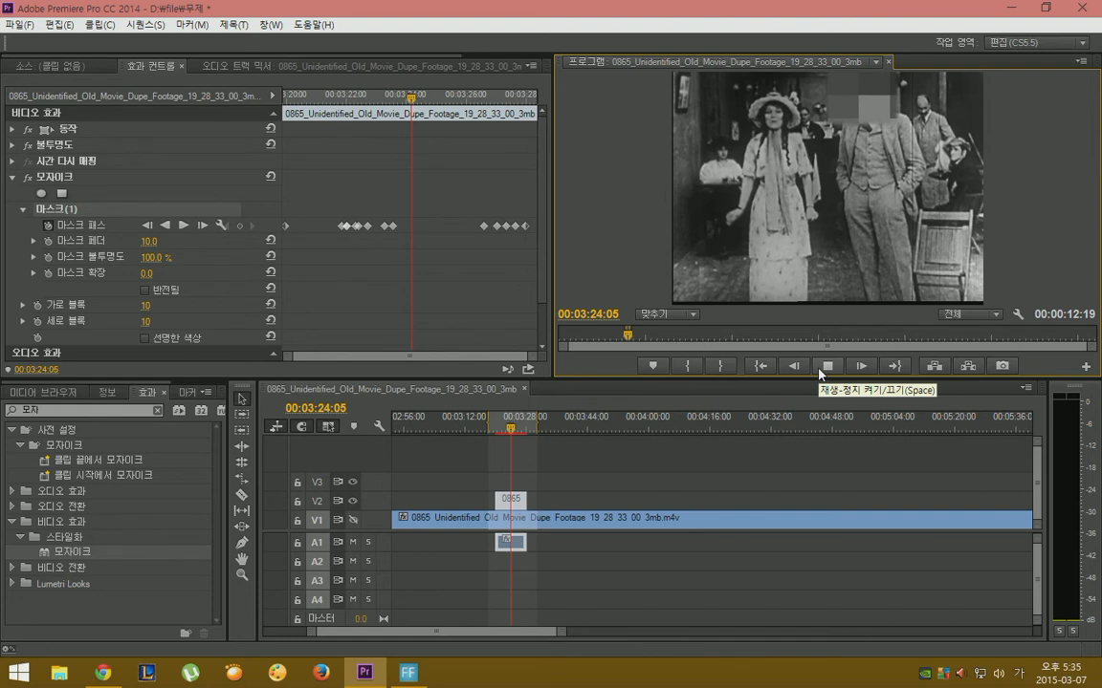
pyautogui.click(819, 369)
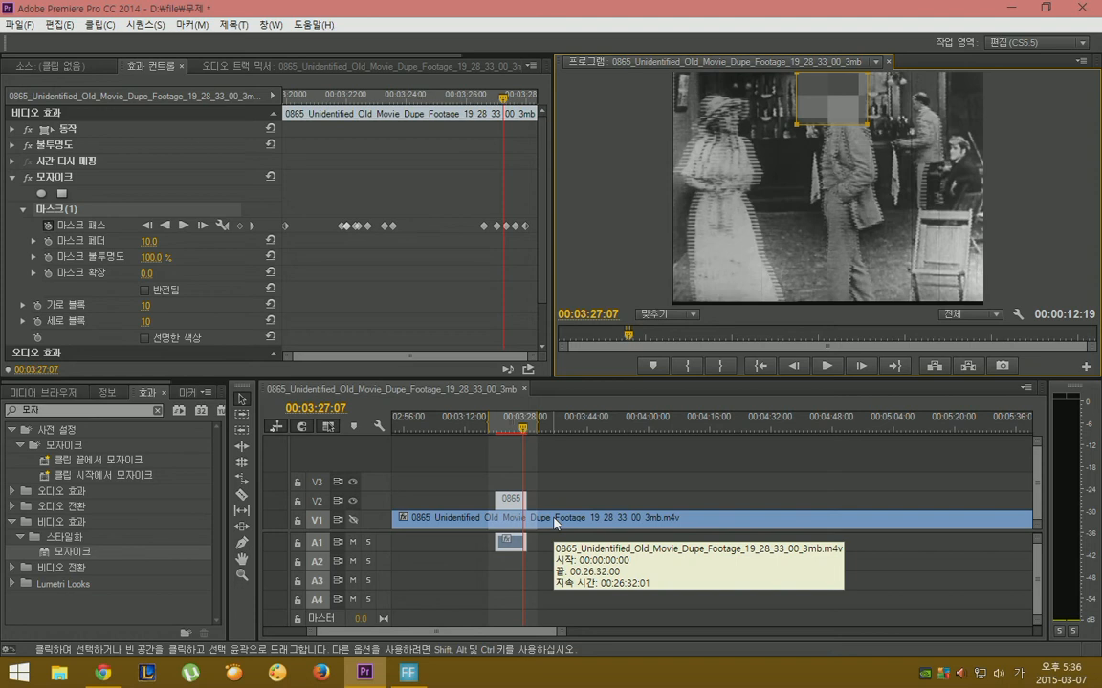
# Step: Turn the V1 track output back on and compare the picture with V2 hidden and shown
pyautogui.click(352, 521)
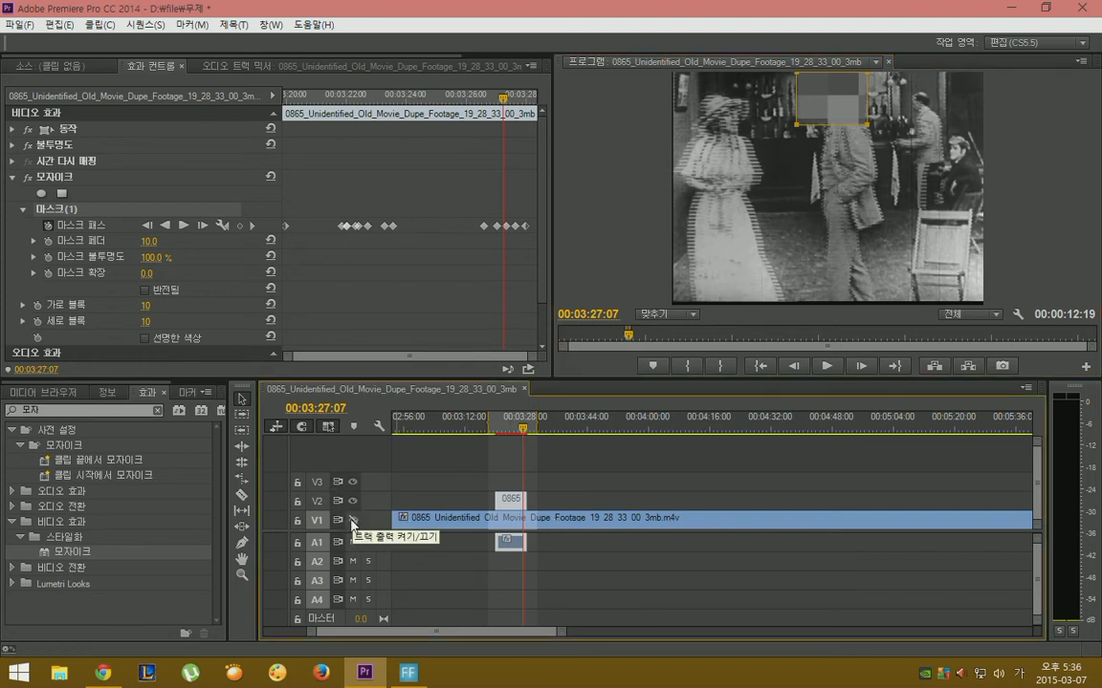
pyautogui.click(352, 501)
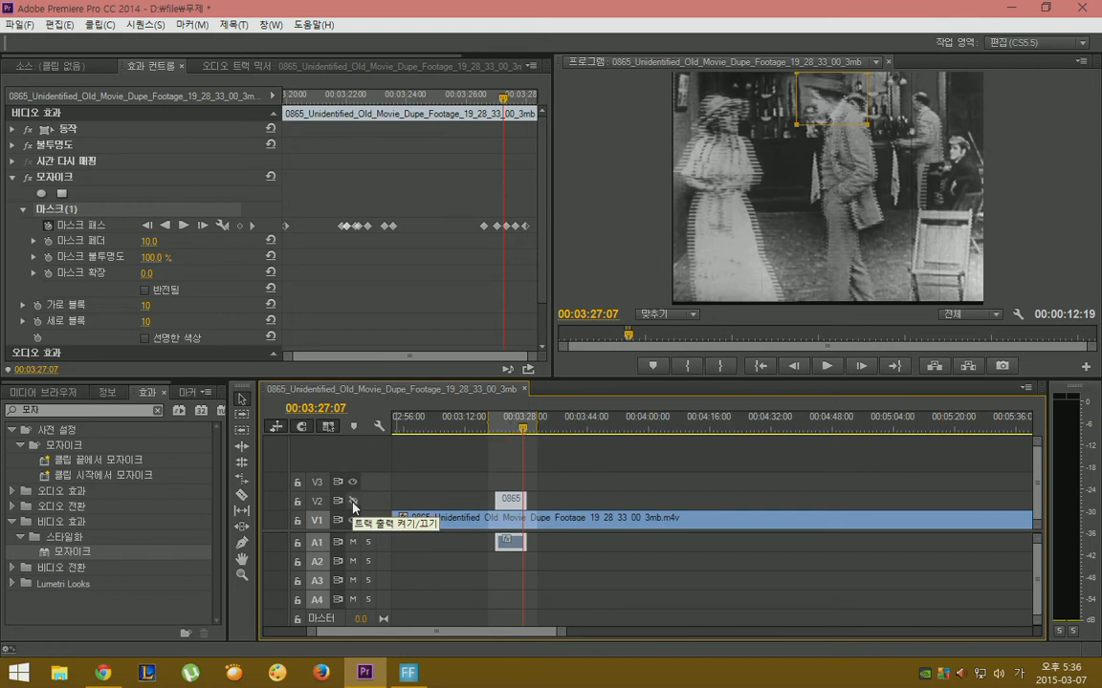
pyautogui.click(567, 521)
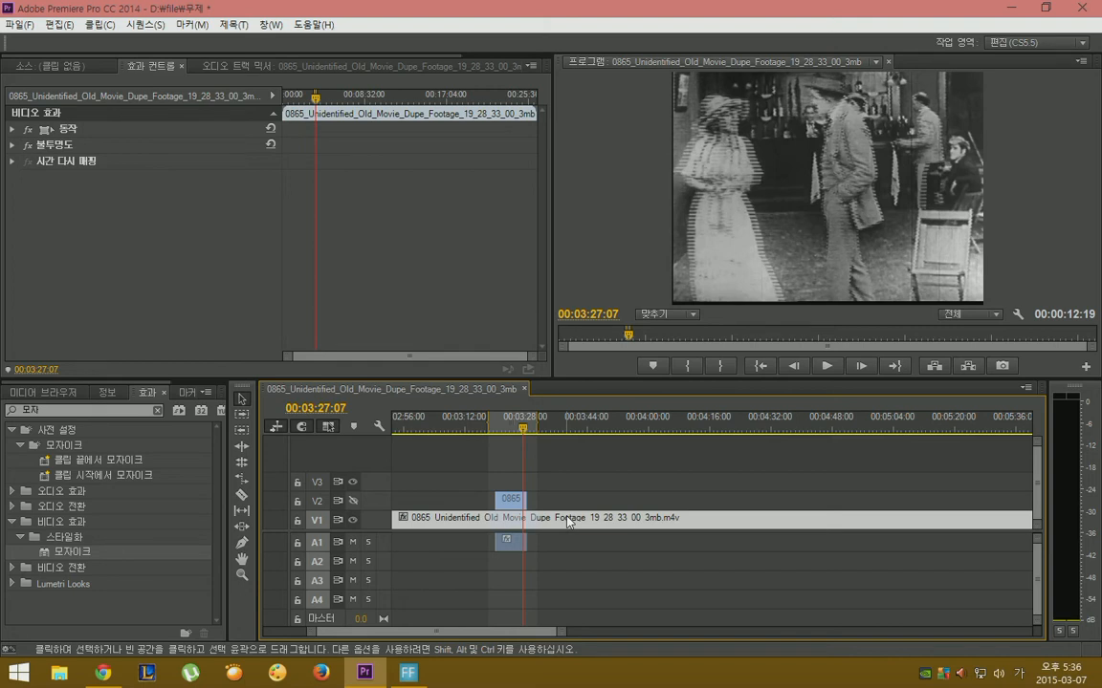
pyautogui.click(352, 501)
# Step: Apply a second Mosaic effect to the short V2 clip and add a four-point polygon mask to it
pyautogui.click(513, 504)
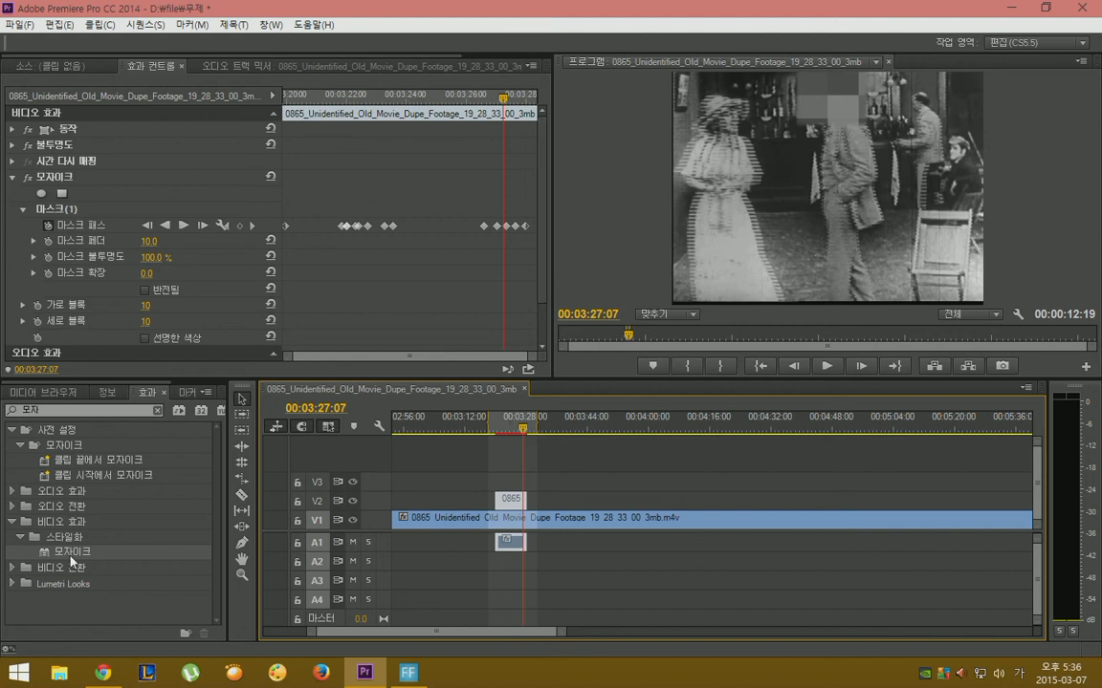
pyautogui.moveTo(71, 559); pyautogui.dragTo(509, 512)
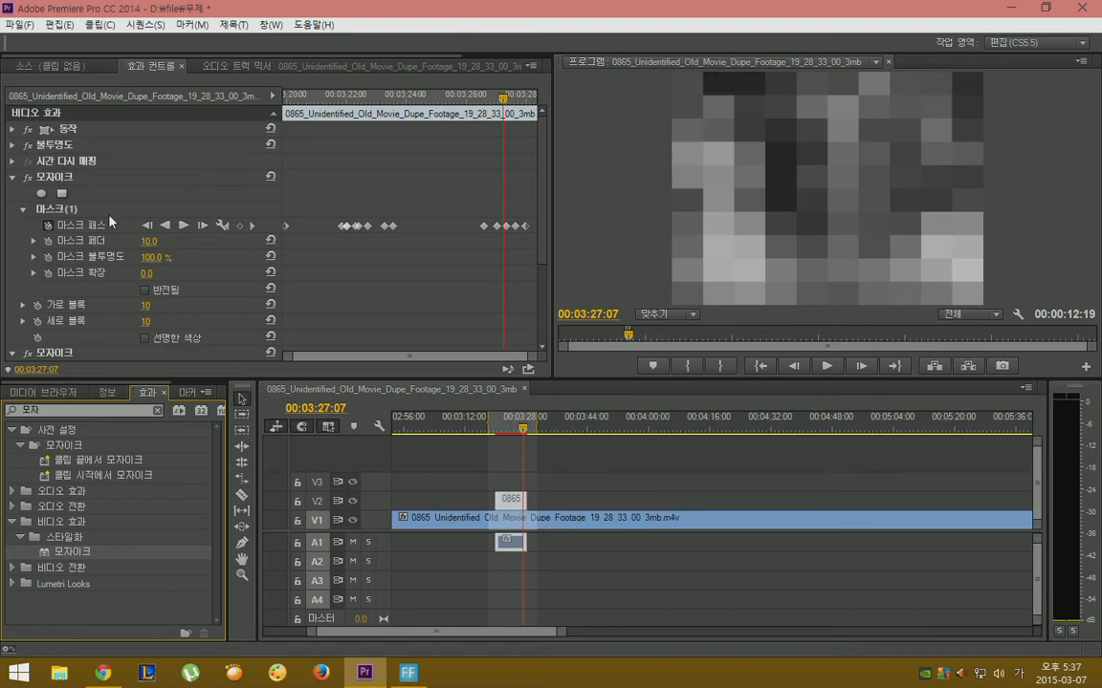
pyautogui.click(23, 210)
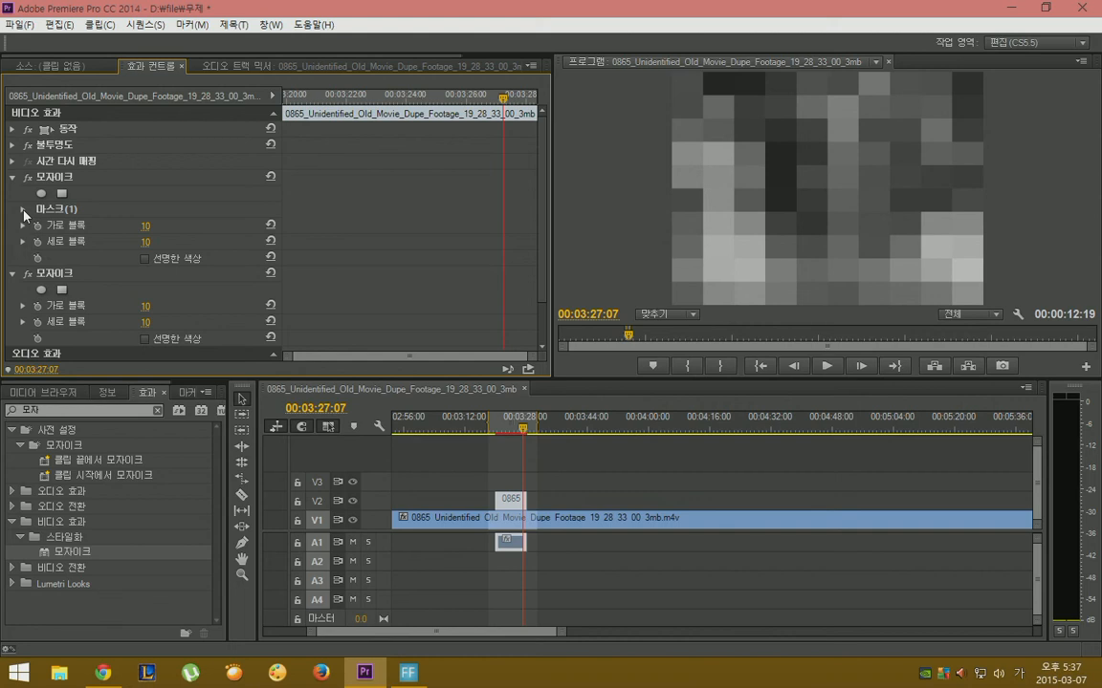
pyautogui.click(23, 209)
pyautogui.scroll(-2, 541, 261)
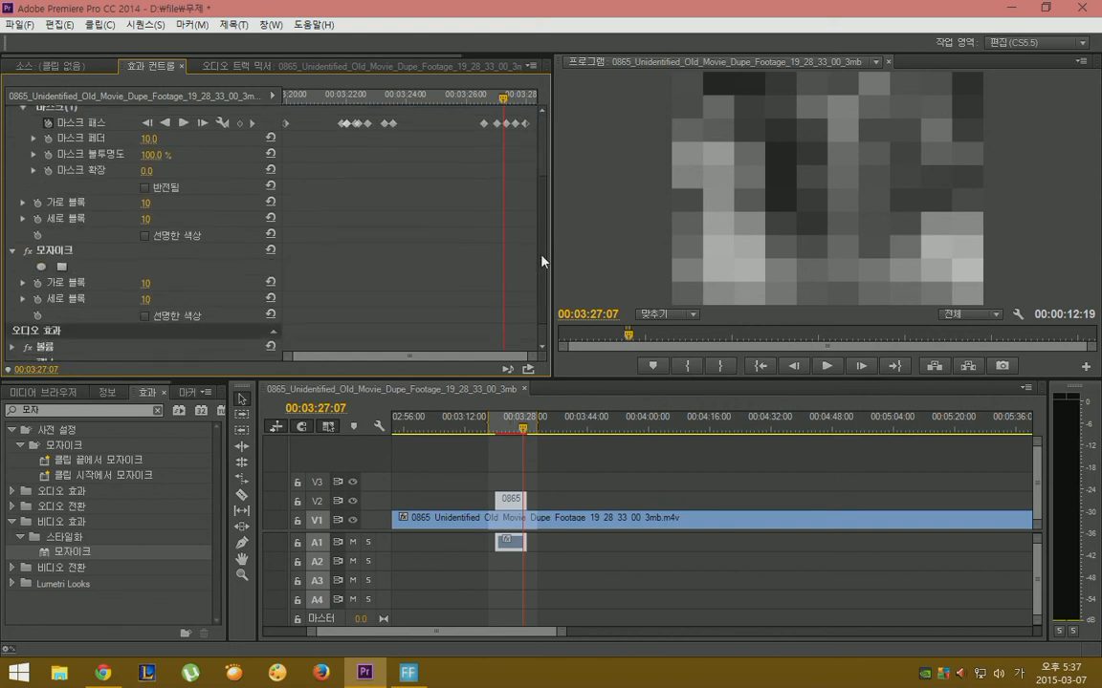
pyautogui.scroll(-1, 541, 263)
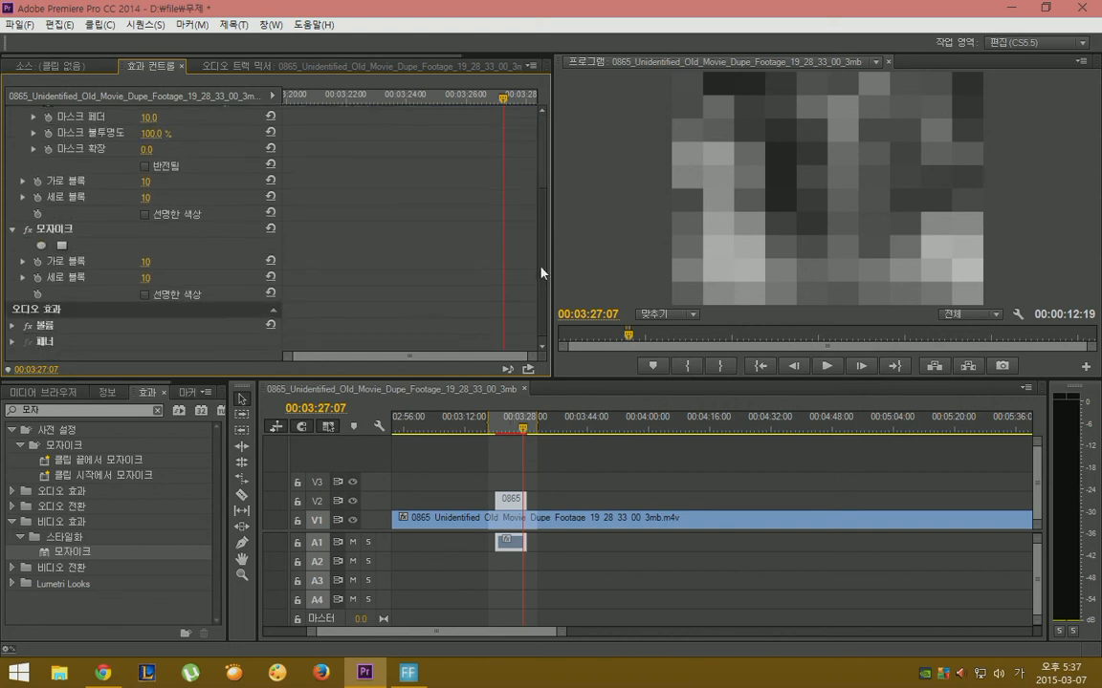
pyautogui.click(59, 223)
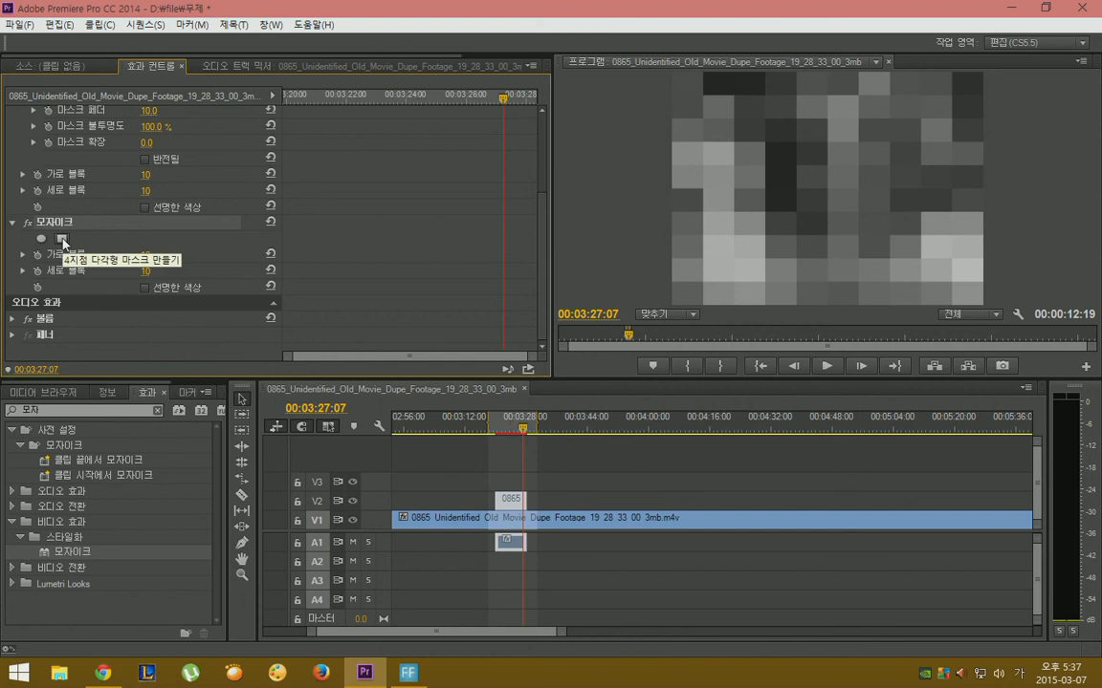
pyautogui.scroll(3, 56, 214)
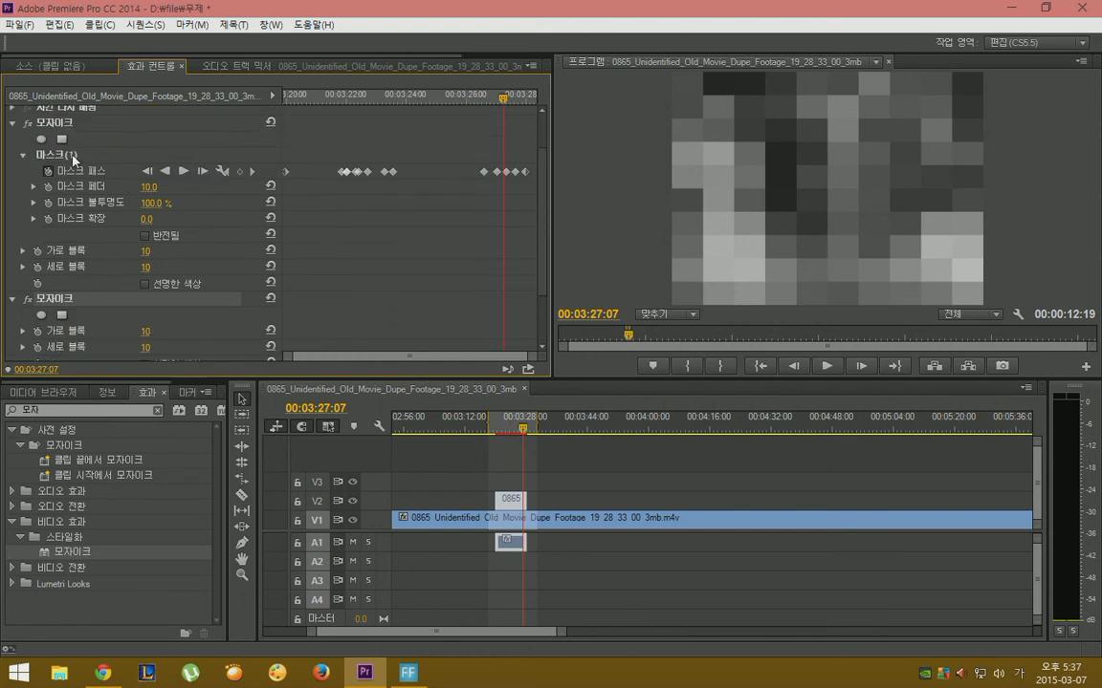
pyautogui.scroll(-2, 71, 303)
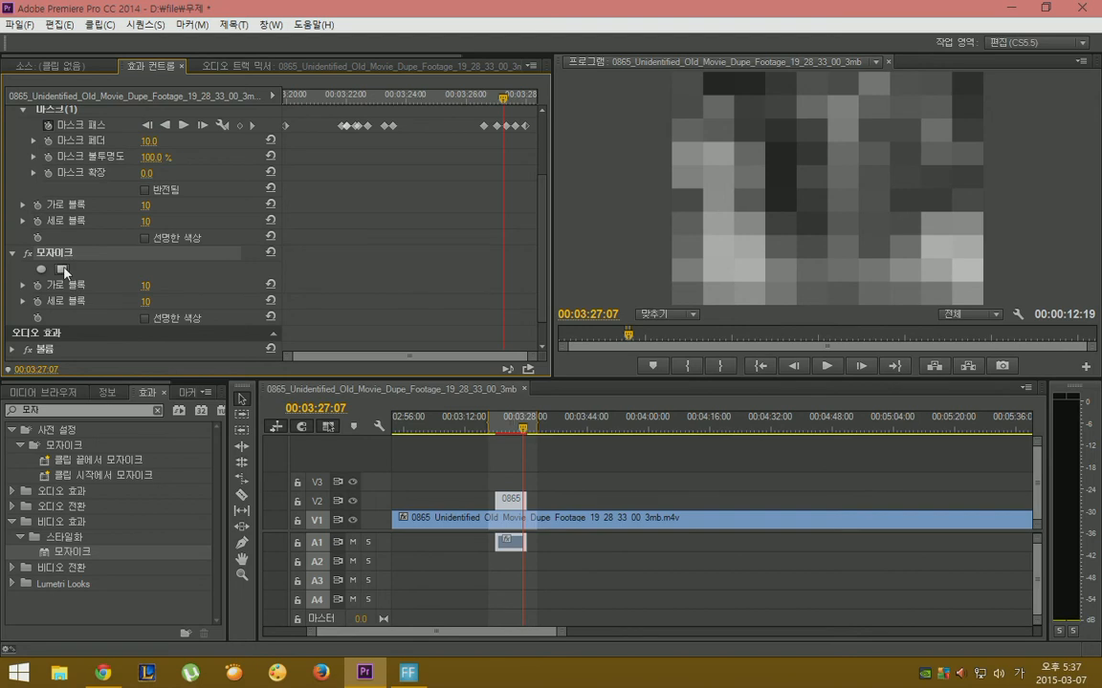
pyautogui.click(63, 270)
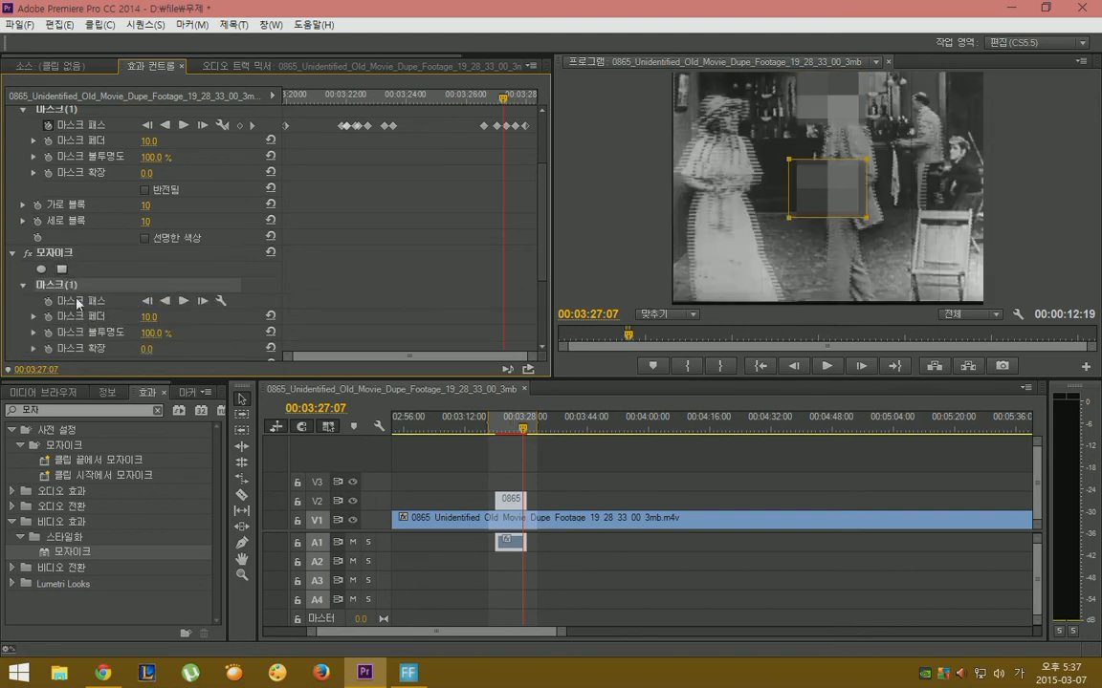
# Step: Move the second mosaic's mask over the seated man beside the chair and review its coverage in playback from 00:03:24:25
pyautogui.scroll(1, 76, 290)
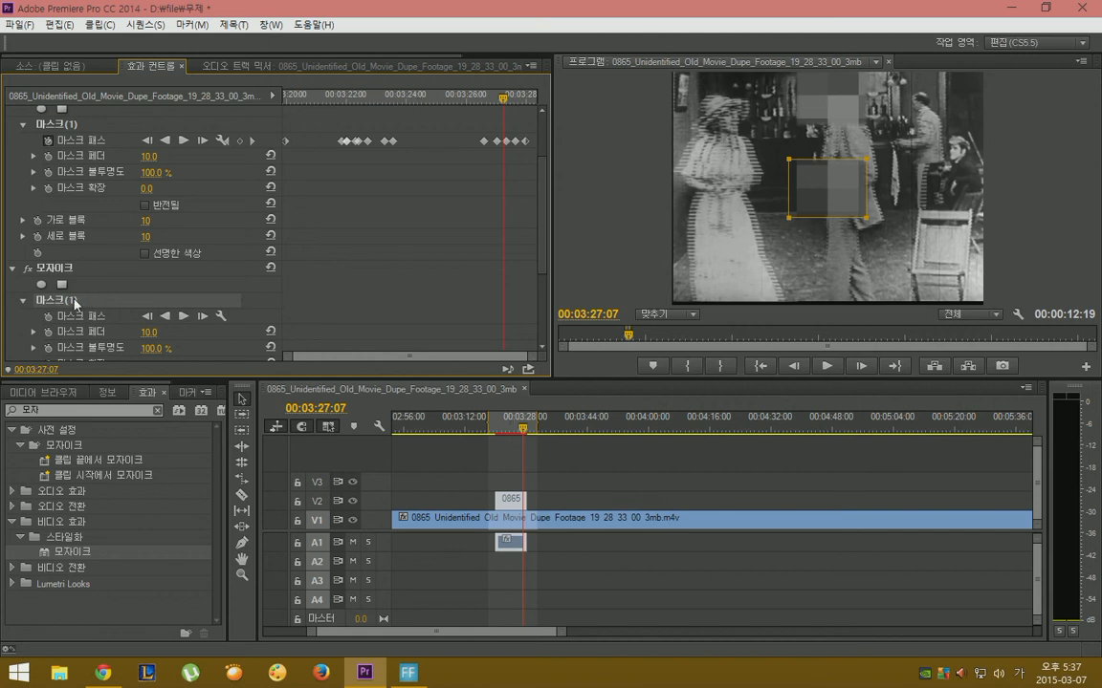
pyautogui.scroll(-4, 76, 303)
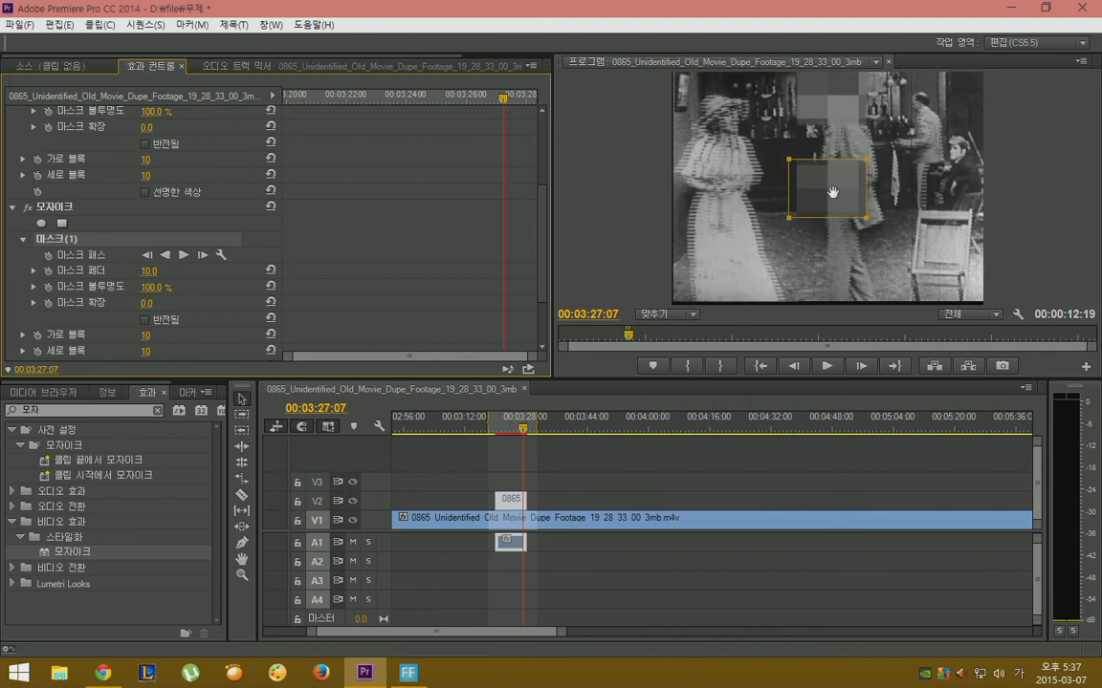
pyautogui.moveTo(833, 192); pyautogui.dragTo(958, 145)
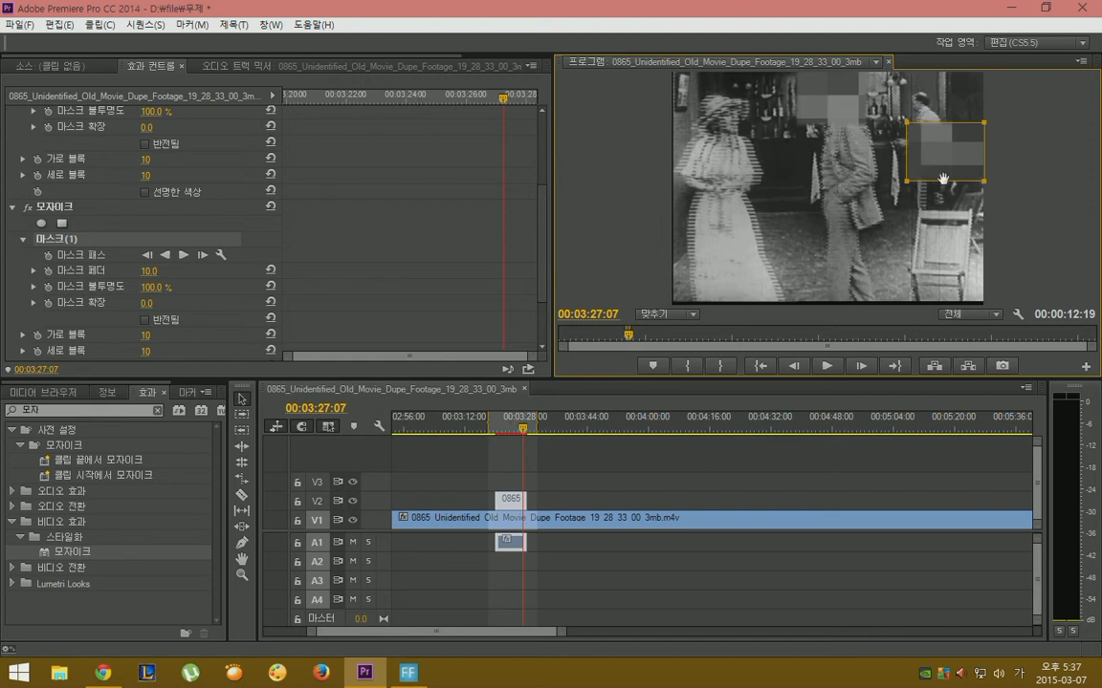
pyautogui.moveTo(501, 100); pyautogui.dragTo(437, 103)
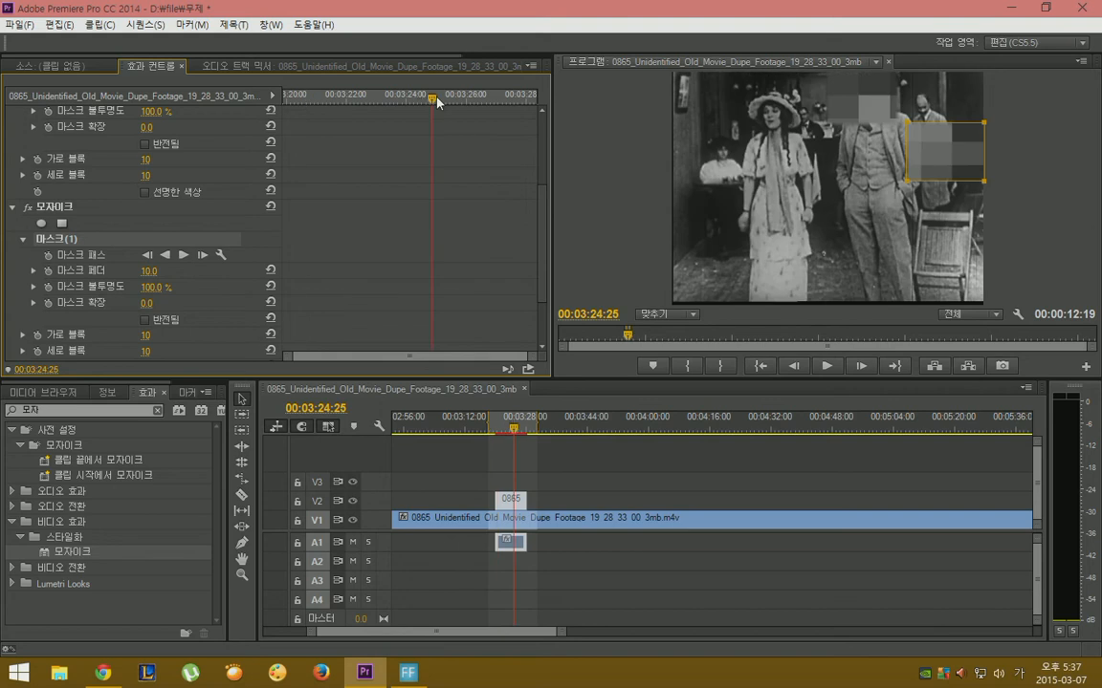
pyautogui.press('space')
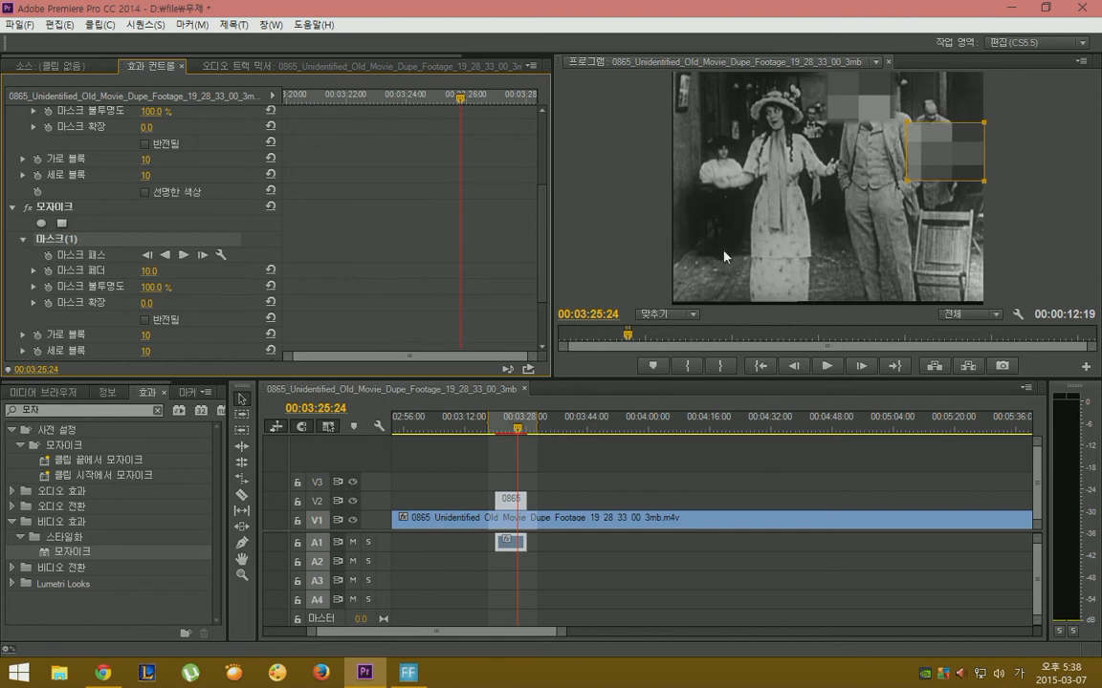
# Step: Clear the sequence's in and out points and move the playhead to 00:03:38:23
pyautogui.rightClick(531, 427)
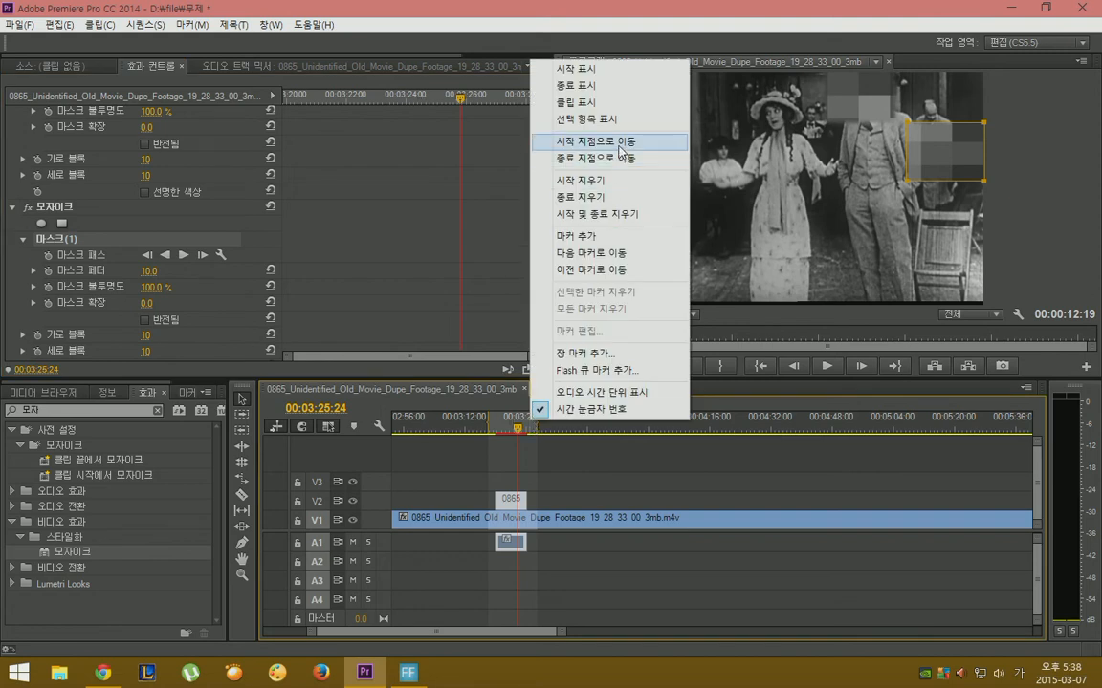
pyautogui.click(606, 219)
pyautogui.click(567, 422)
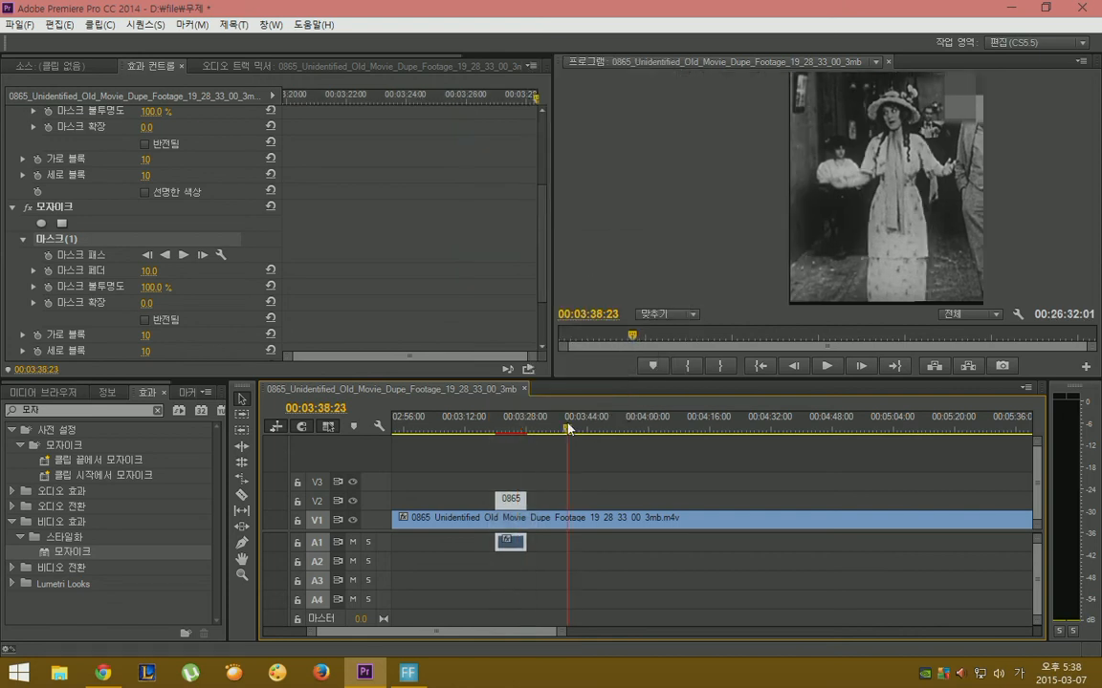
pyautogui.click(19, 24)
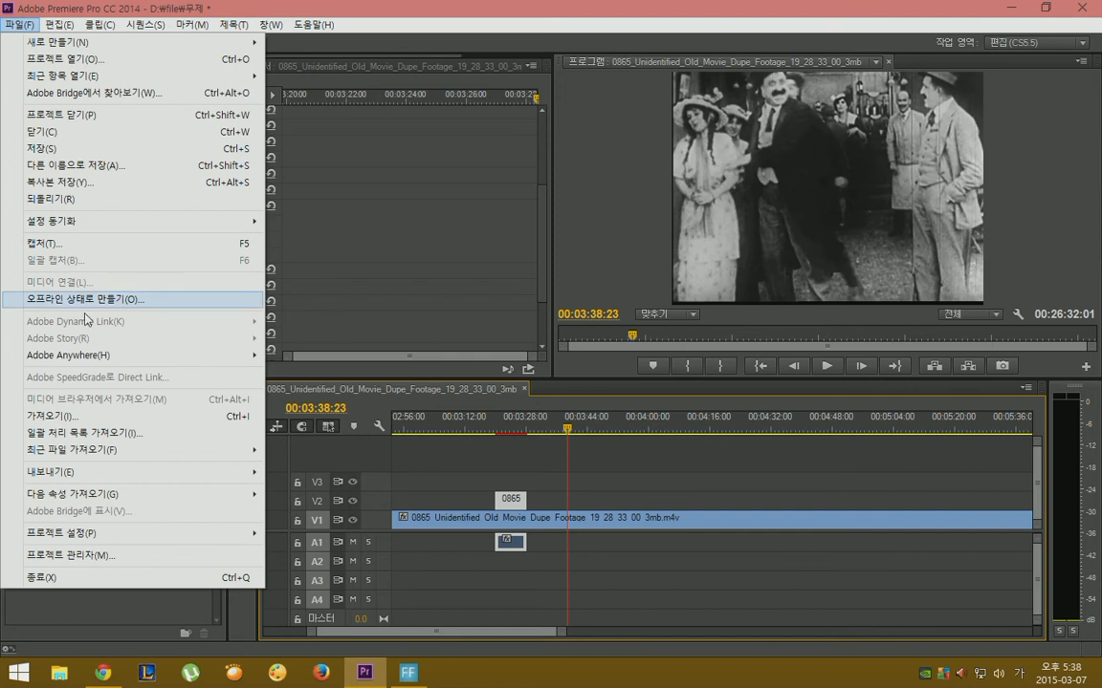
pyautogui.moveTo(105, 471)
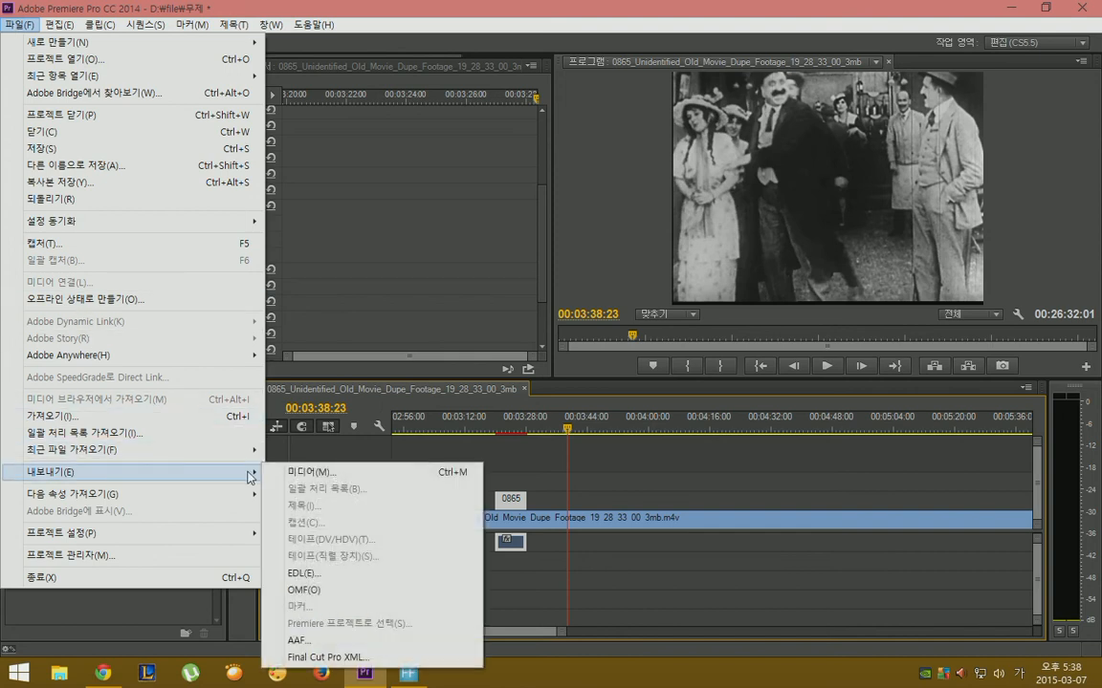
pyautogui.click(284, 474)
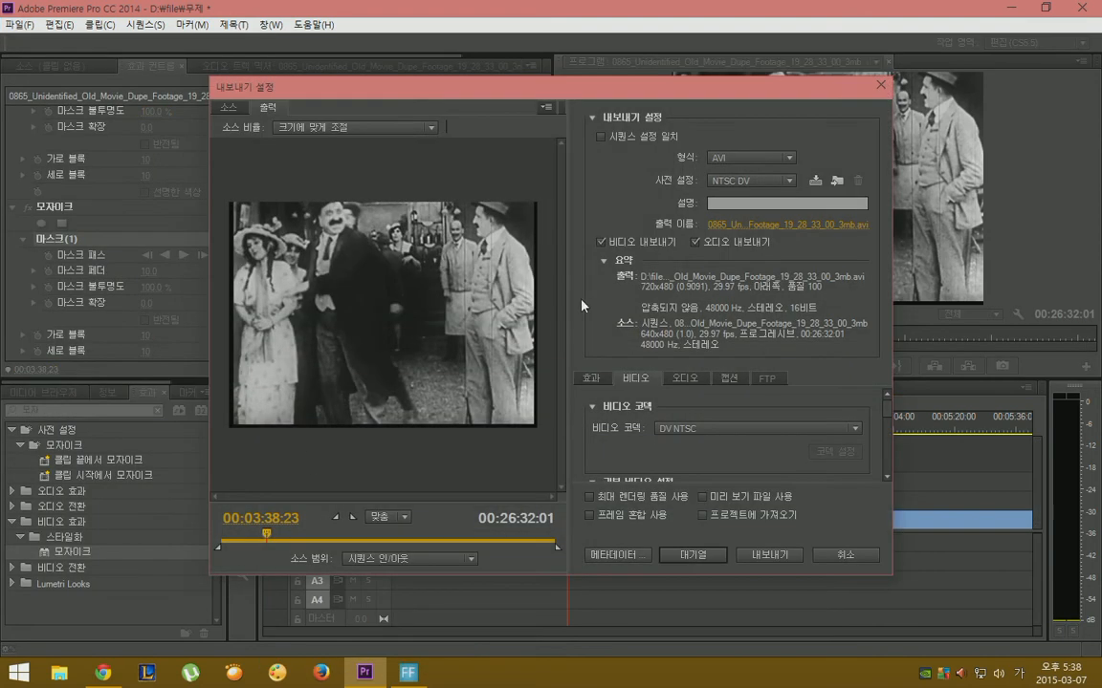
pyautogui.click(639, 144)
pyautogui.click(739, 227)
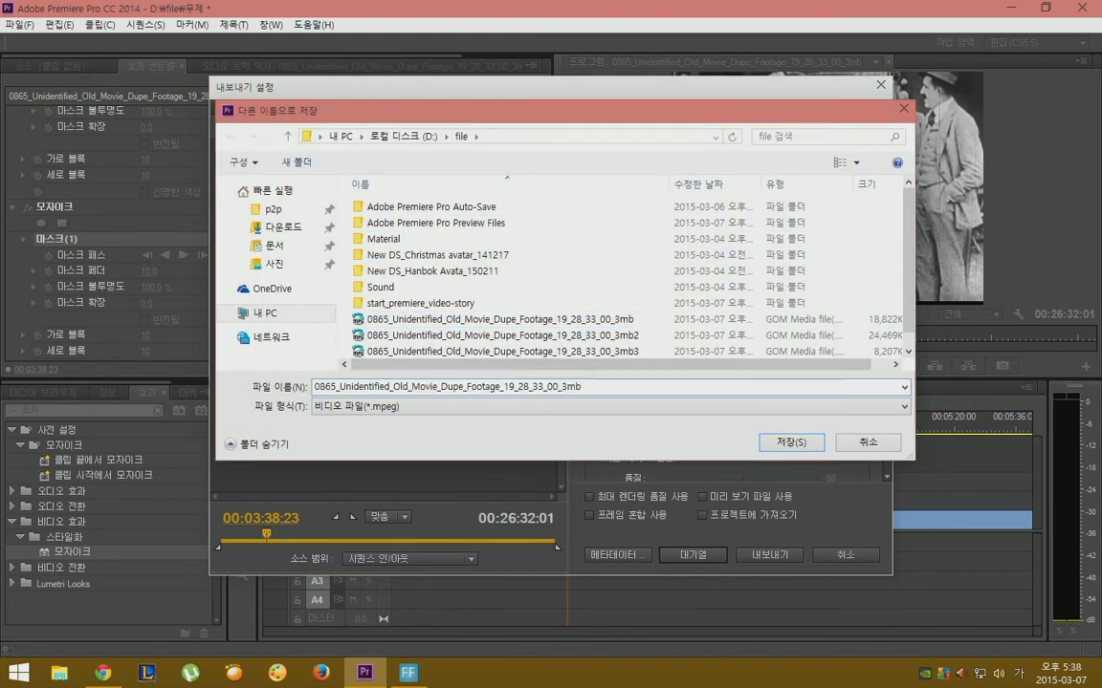
pyautogui.write('5')
pyautogui.click(789, 443)
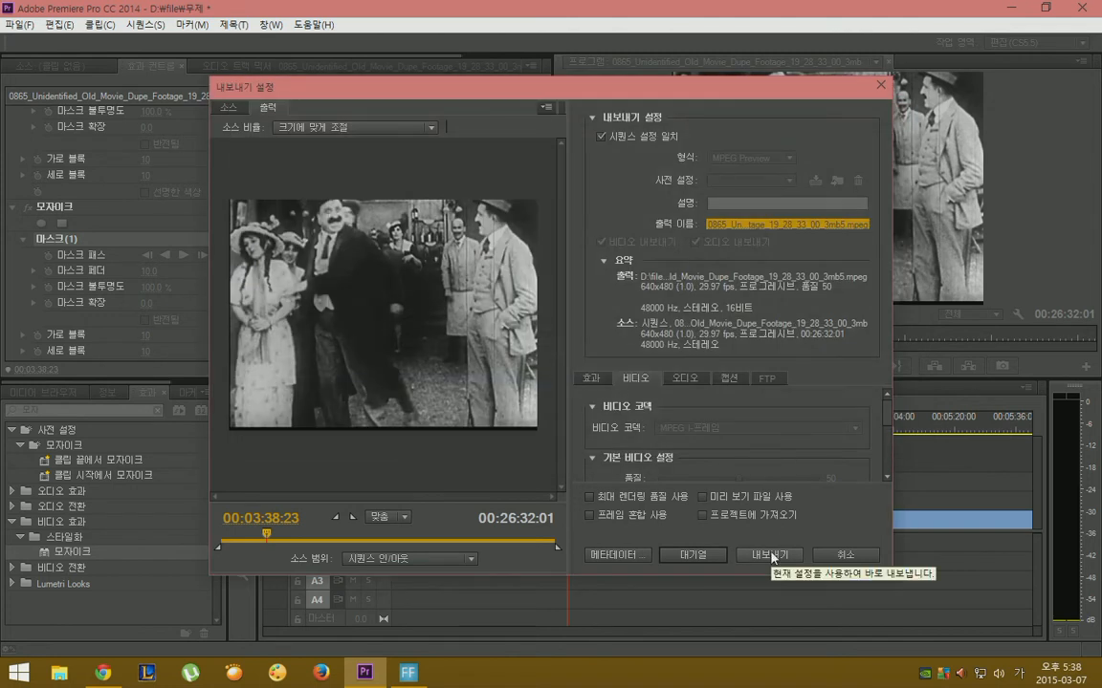
pyautogui.click(840, 555)
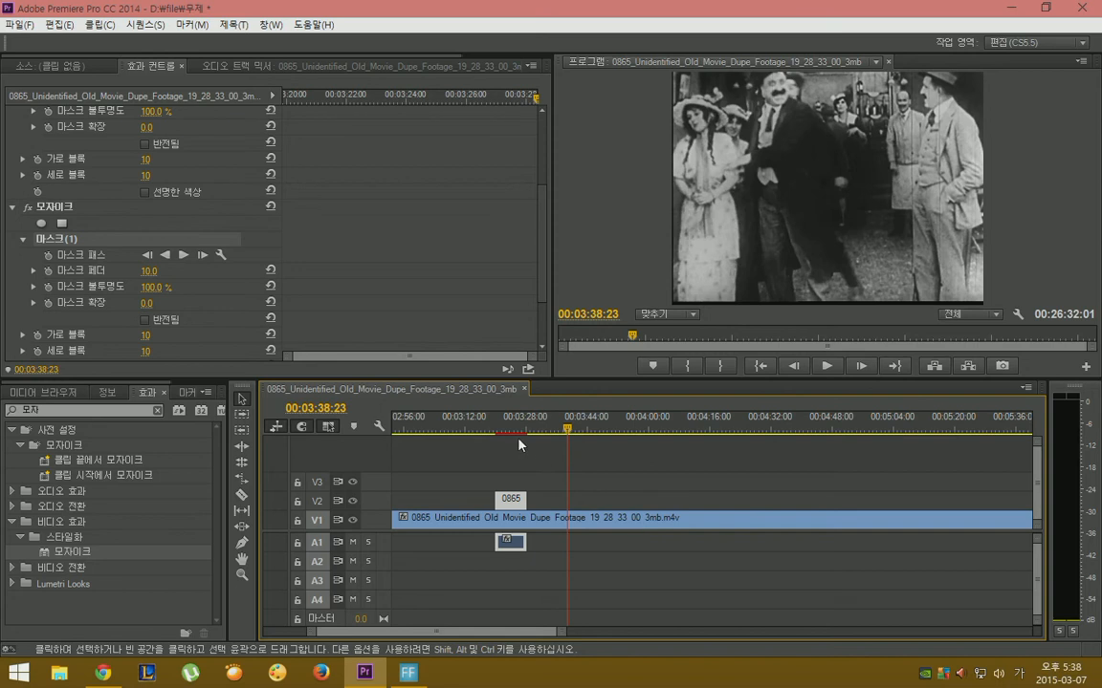
# Step: Mark the sequence's in point at 00:03:17:17 and its out point at 00:03:32:11 around the mosaic clip
pyautogui.click(484, 427)
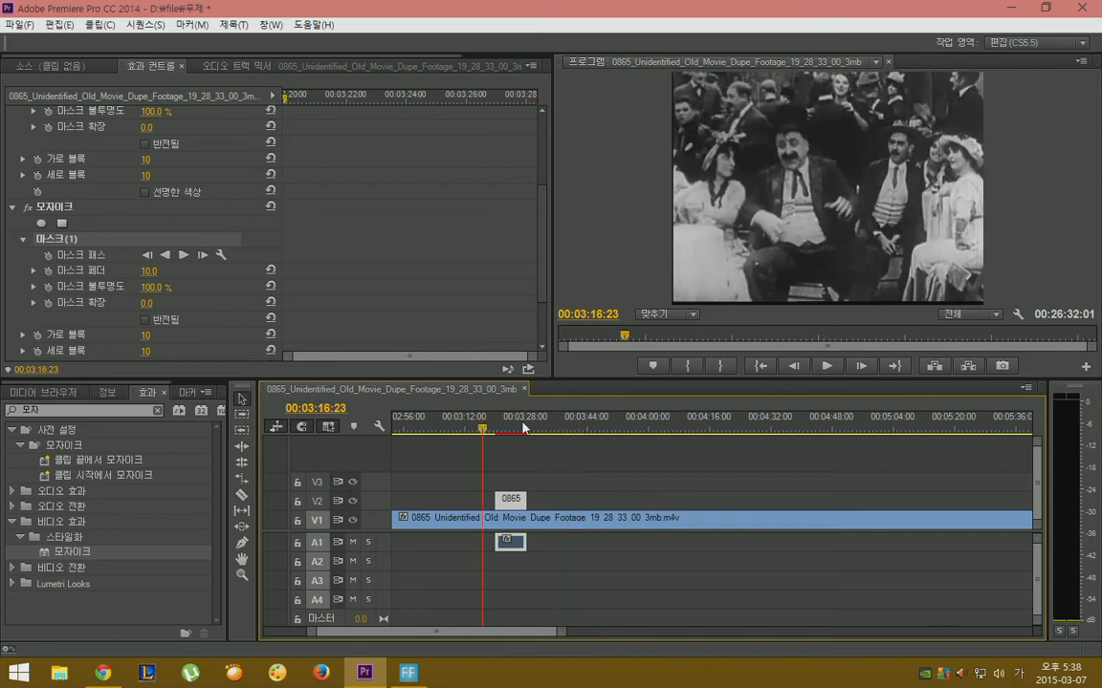
pyautogui.click(487, 426)
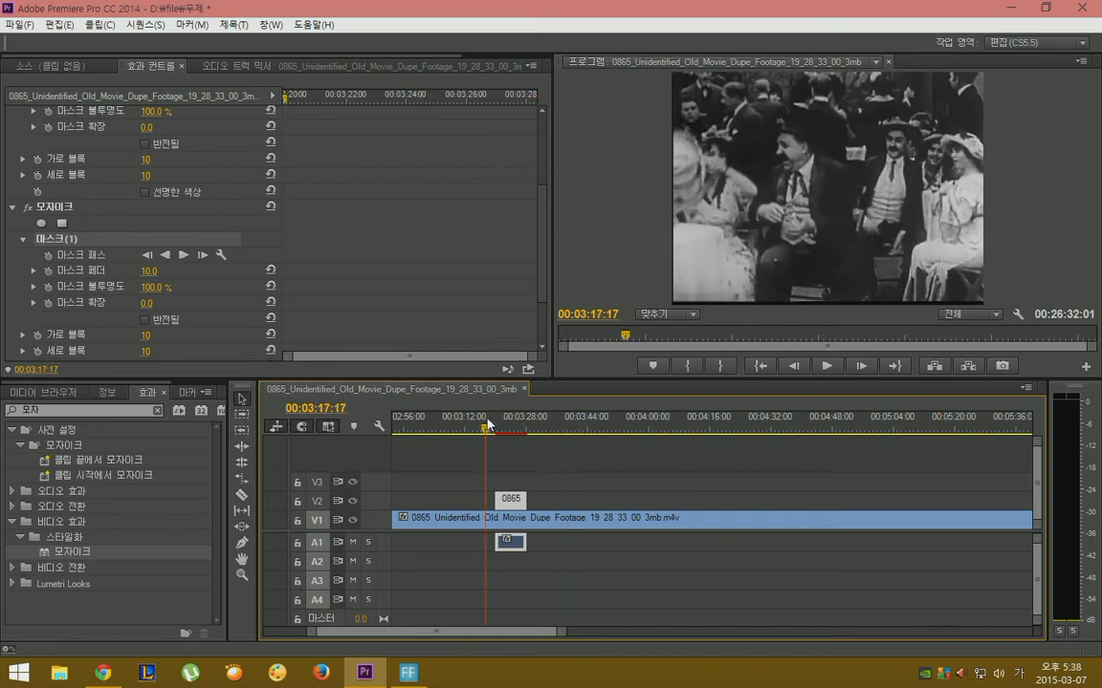
pyautogui.click(688, 365)
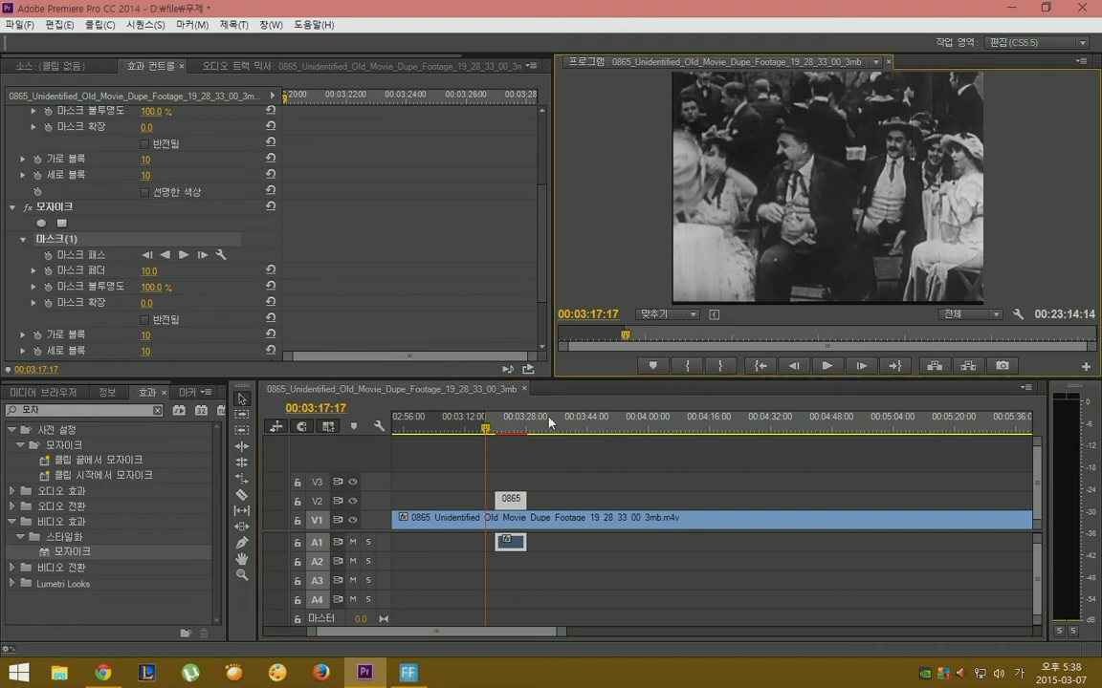
pyautogui.click(544, 424)
pyautogui.click(719, 367)
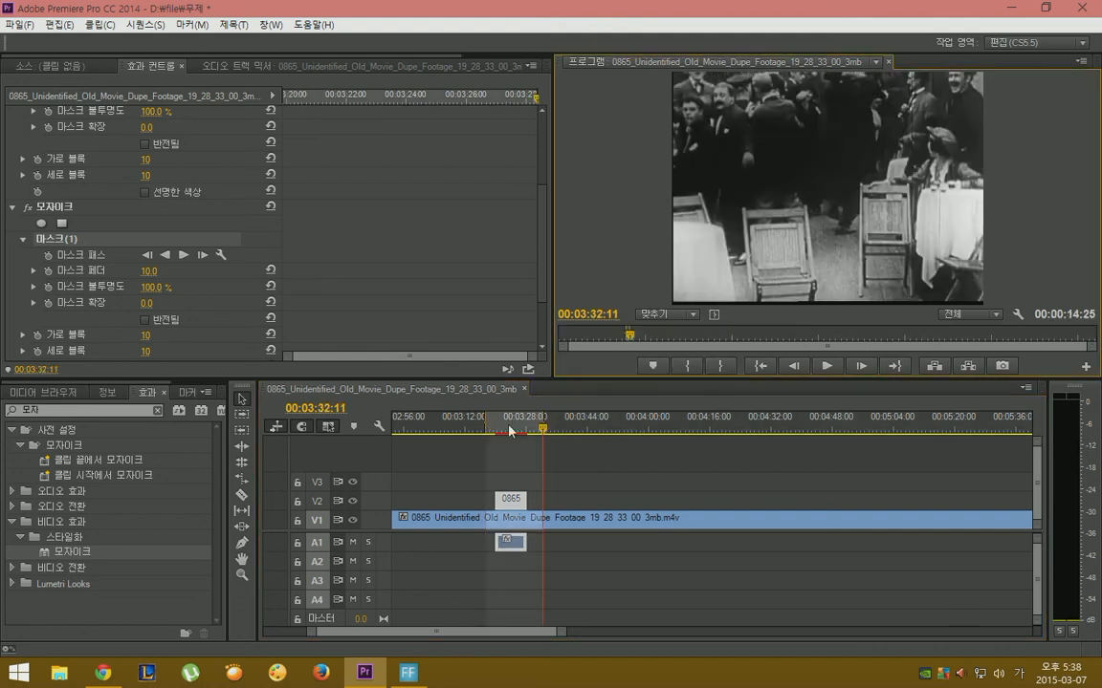
# Step: Export the sequence's in-to-out range to D:\file as an MPEG video matching the sequence settings
pyautogui.click(19, 23)
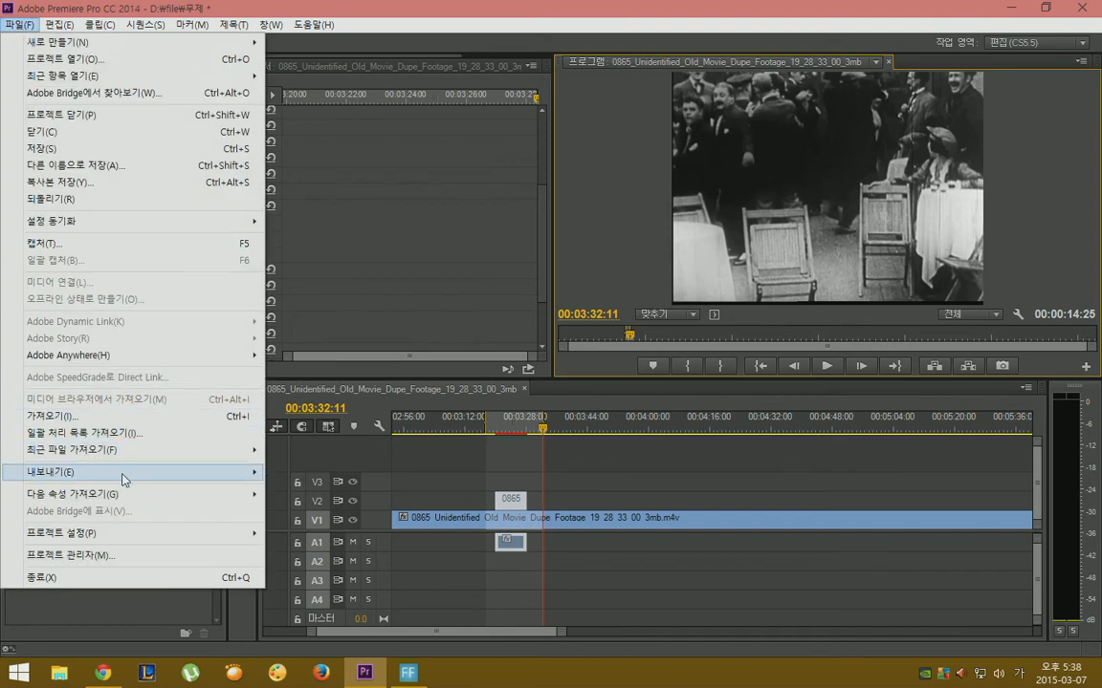
pyautogui.moveTo(162, 472)
pyautogui.click(306, 401)
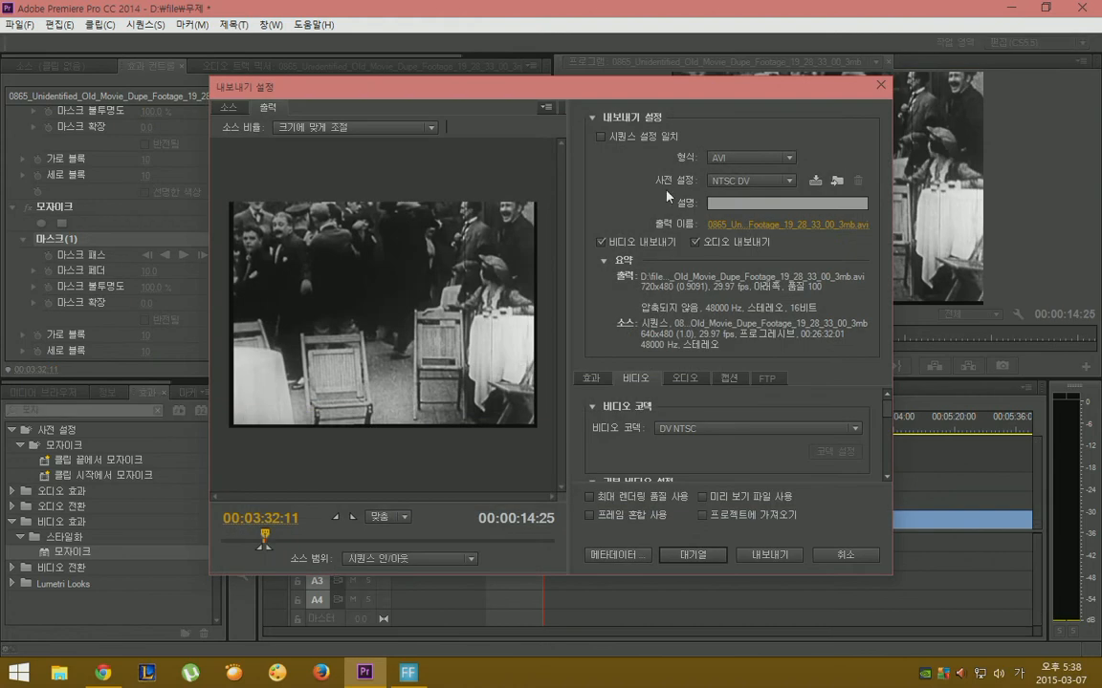
pyautogui.click(601, 137)
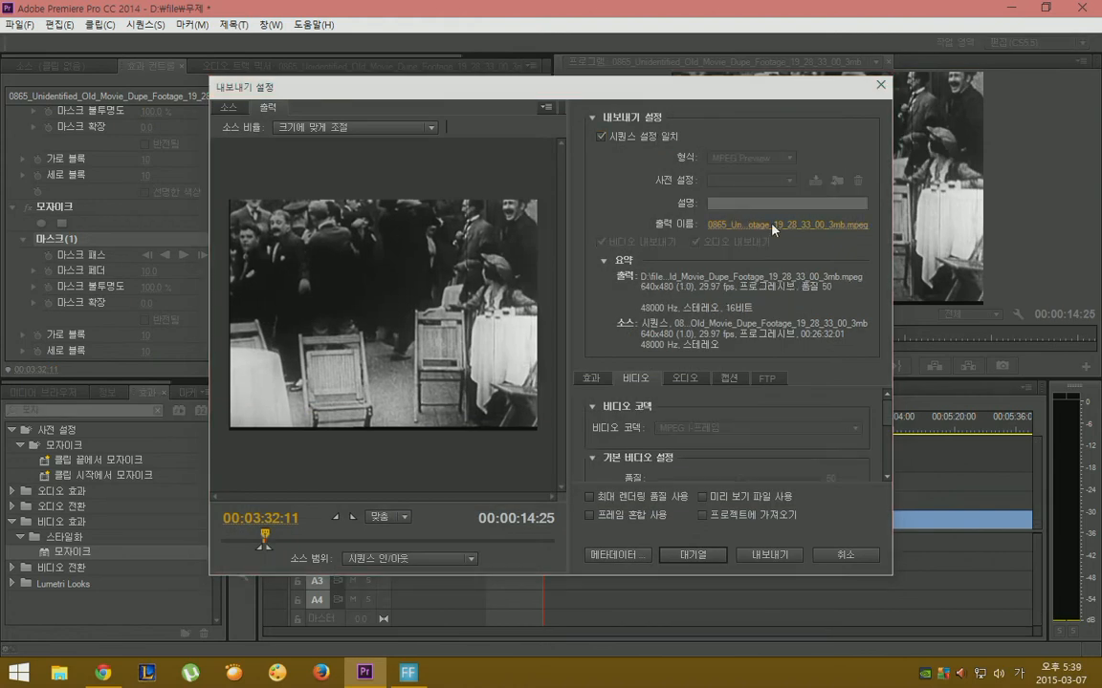
pyautogui.click(760, 226)
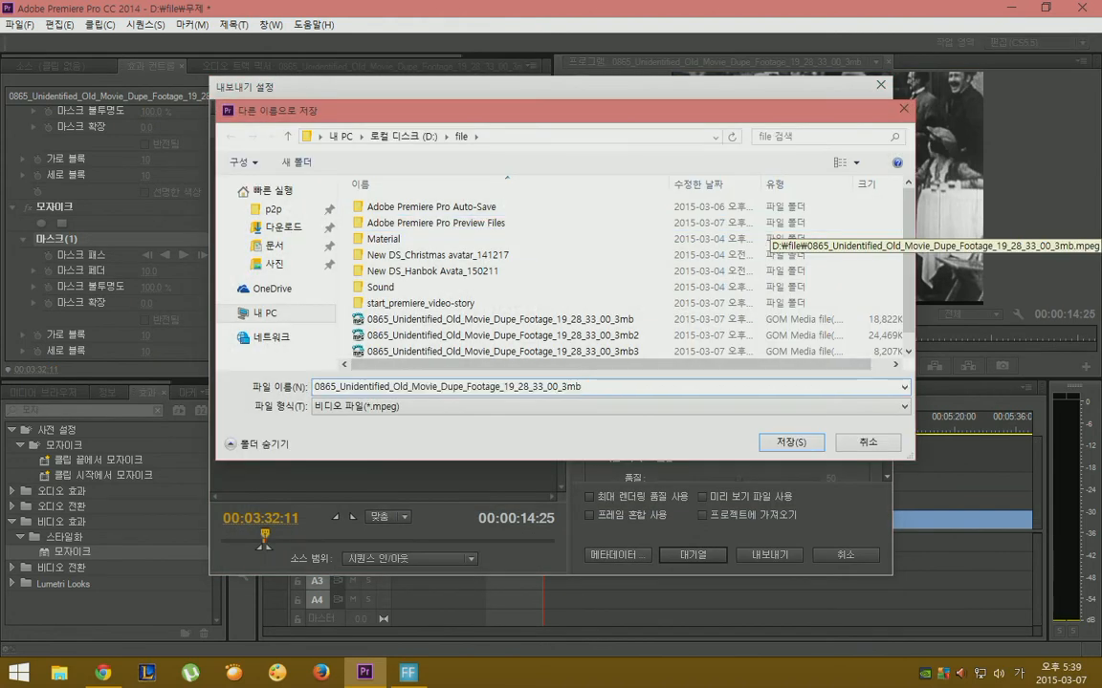
pyautogui.click(793, 446)
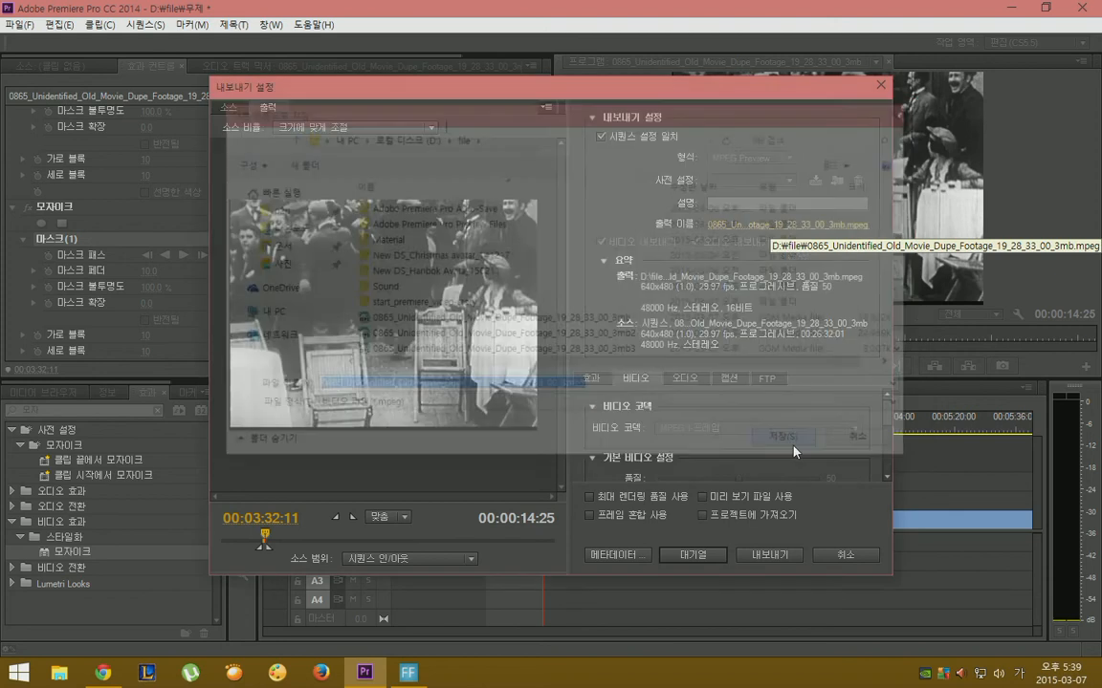
pyautogui.click(772, 555)
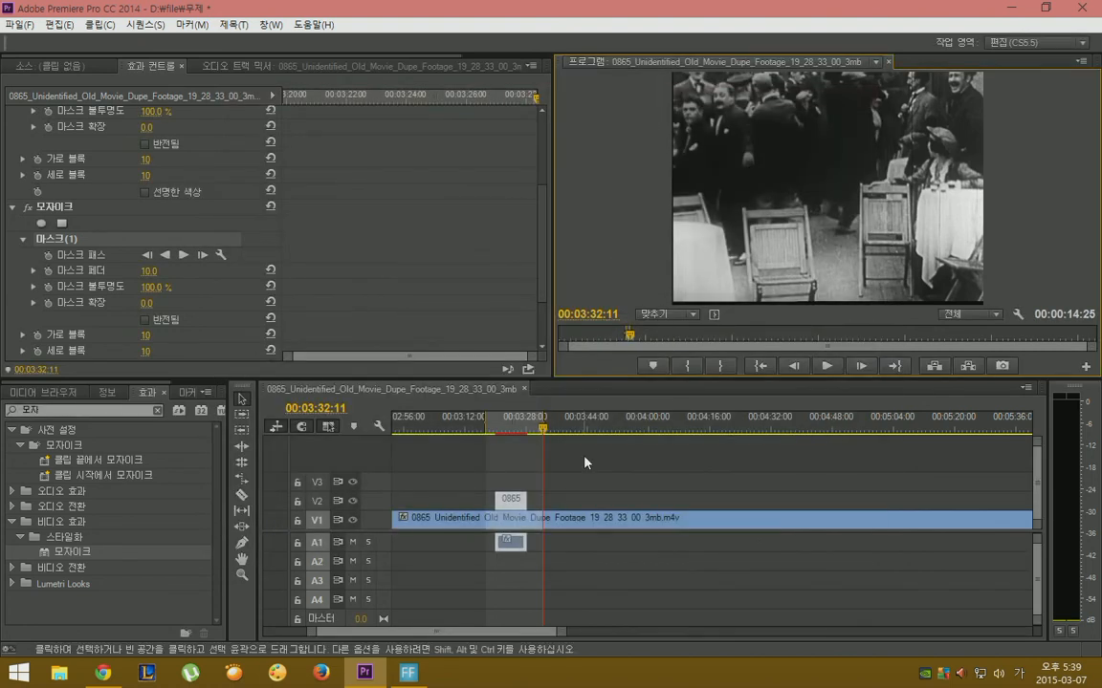
# Step: Switch to GOM Player, play the exported mosaic video from D:\file to check it, and close the player
pyautogui.click(235, 671)
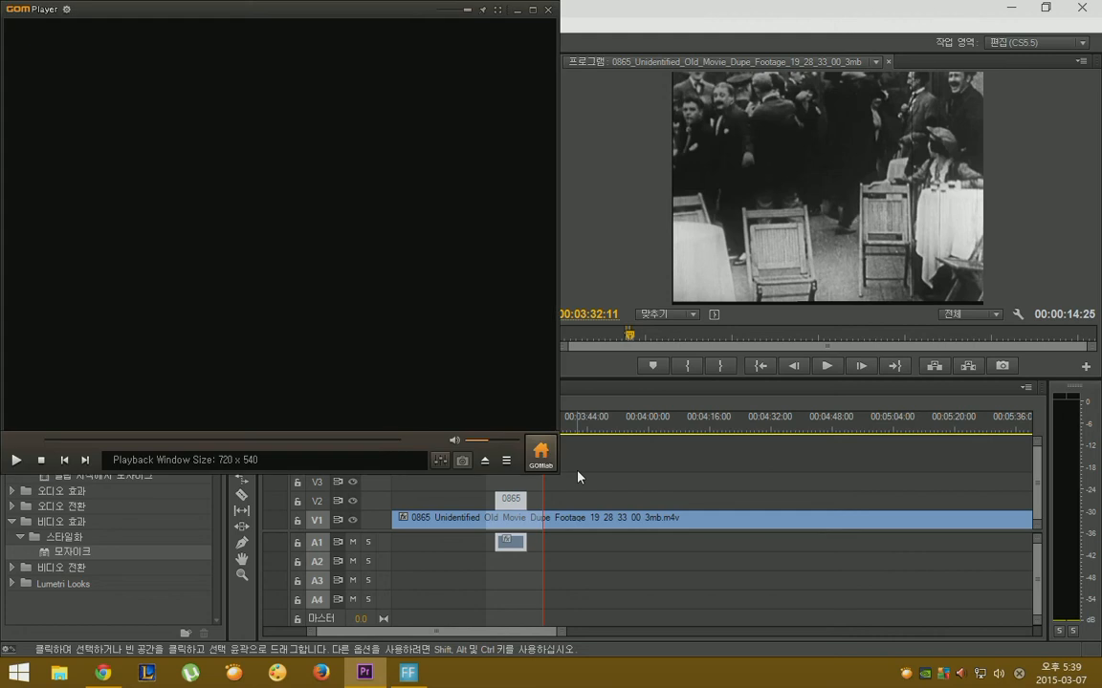
pyautogui.click(486, 463)
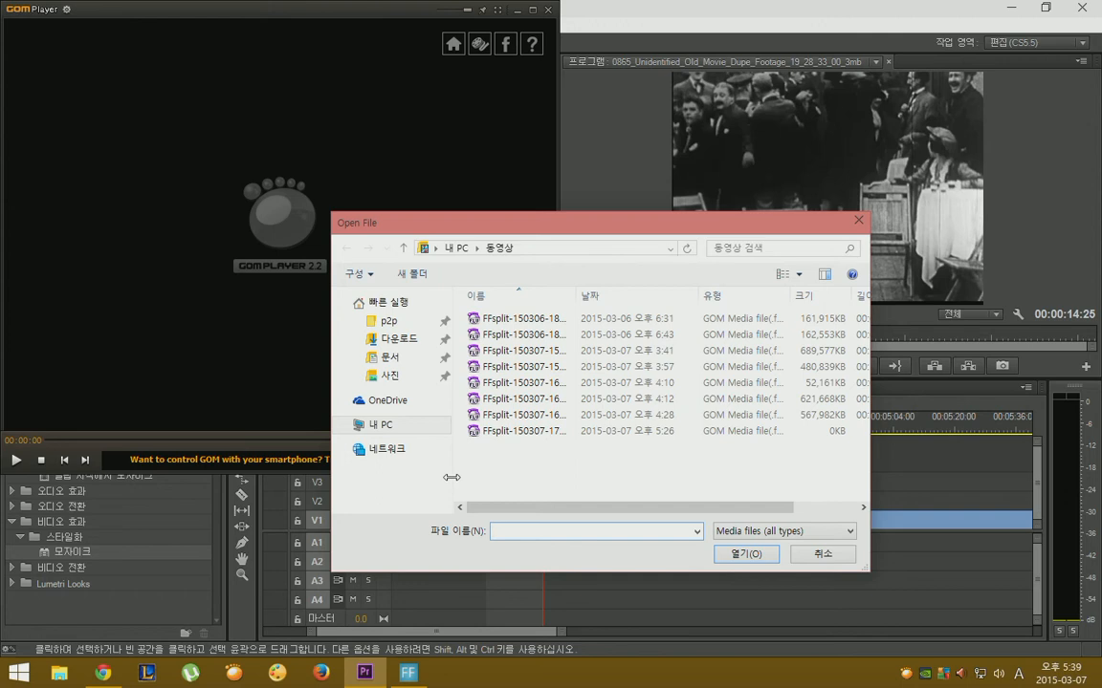
pyautogui.click(383, 426)
pyautogui.doubleClick(715, 469)
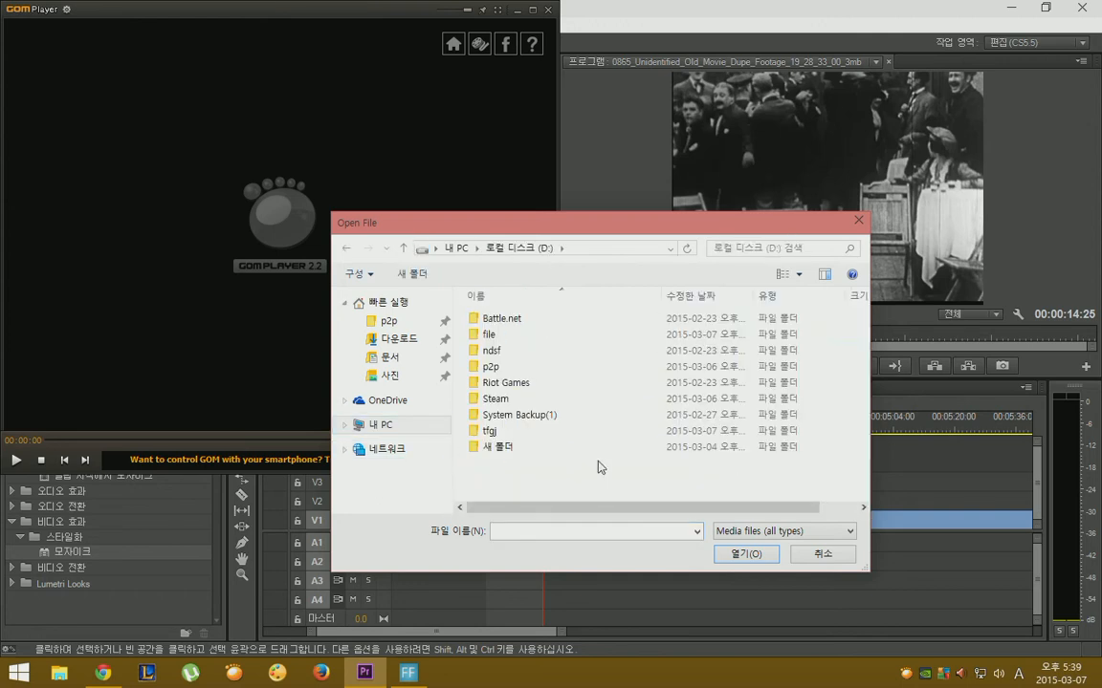
pyautogui.doubleClick(493, 333)
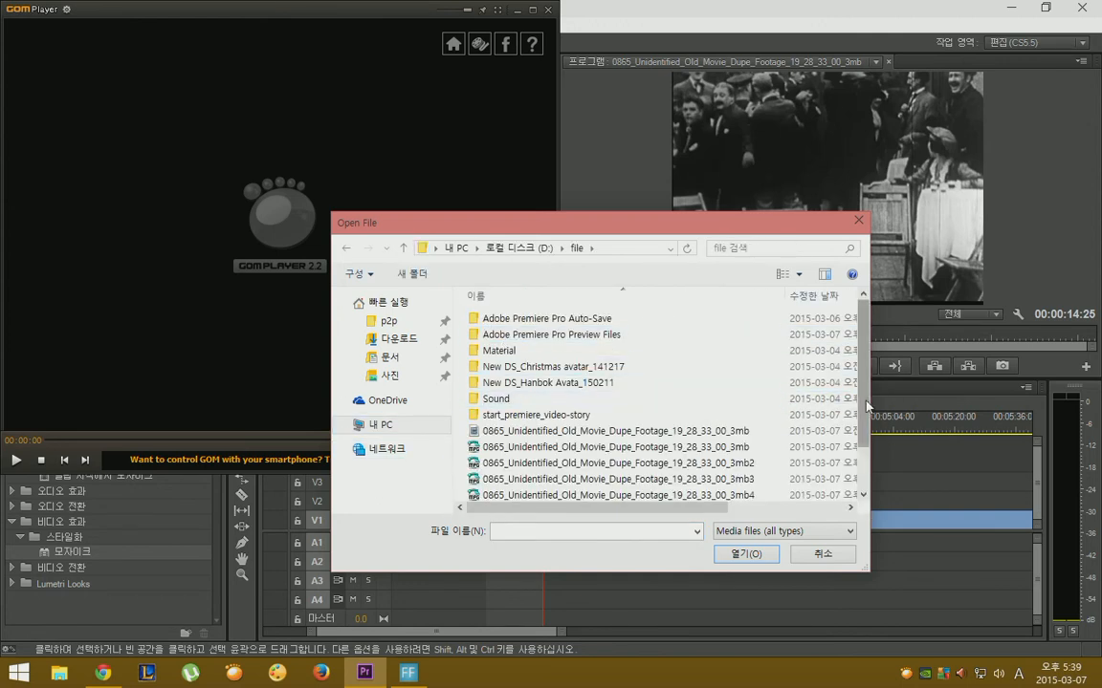
pyautogui.scroll(-1, 781, 392)
pyautogui.doubleClick(753, 468)
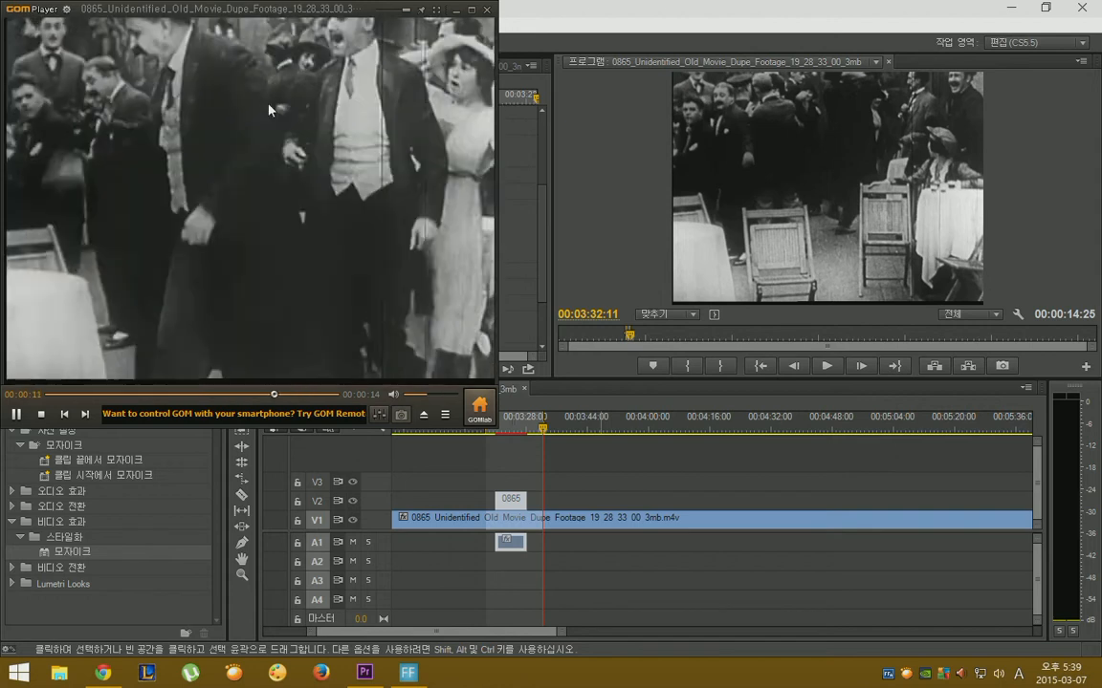
pyautogui.click(487, 12)
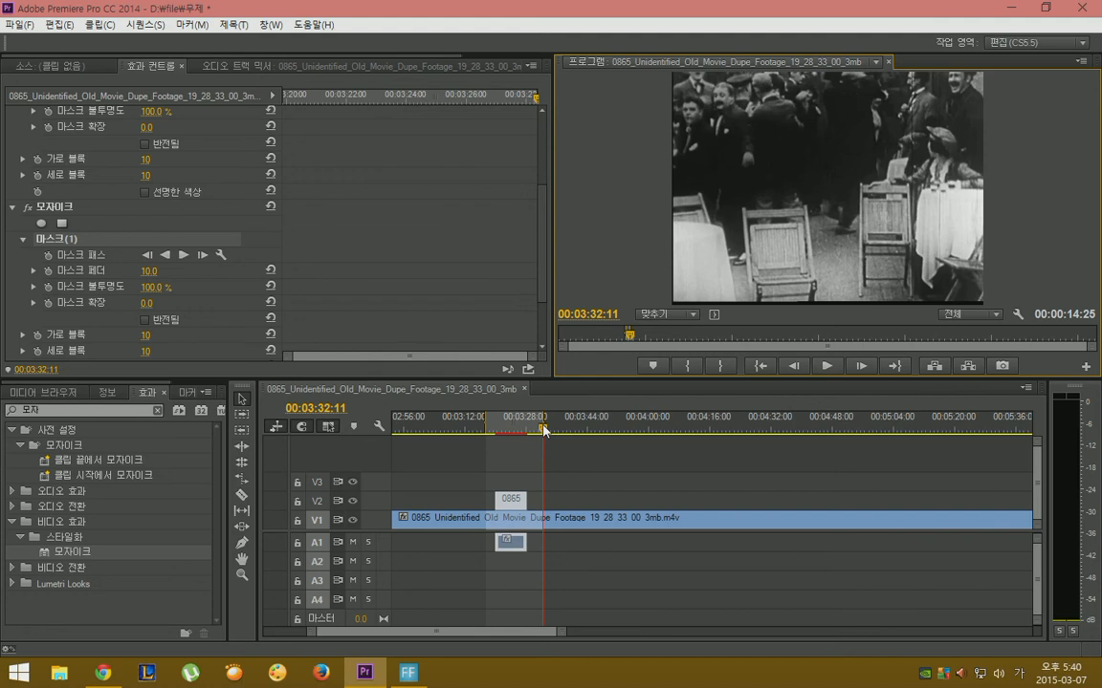
# Step: Move the playhead to 00:03:27:23 near the end of the short V2 clip and select that clip
pyautogui.moveTo(544, 430); pyautogui.dragTo(529, 432)
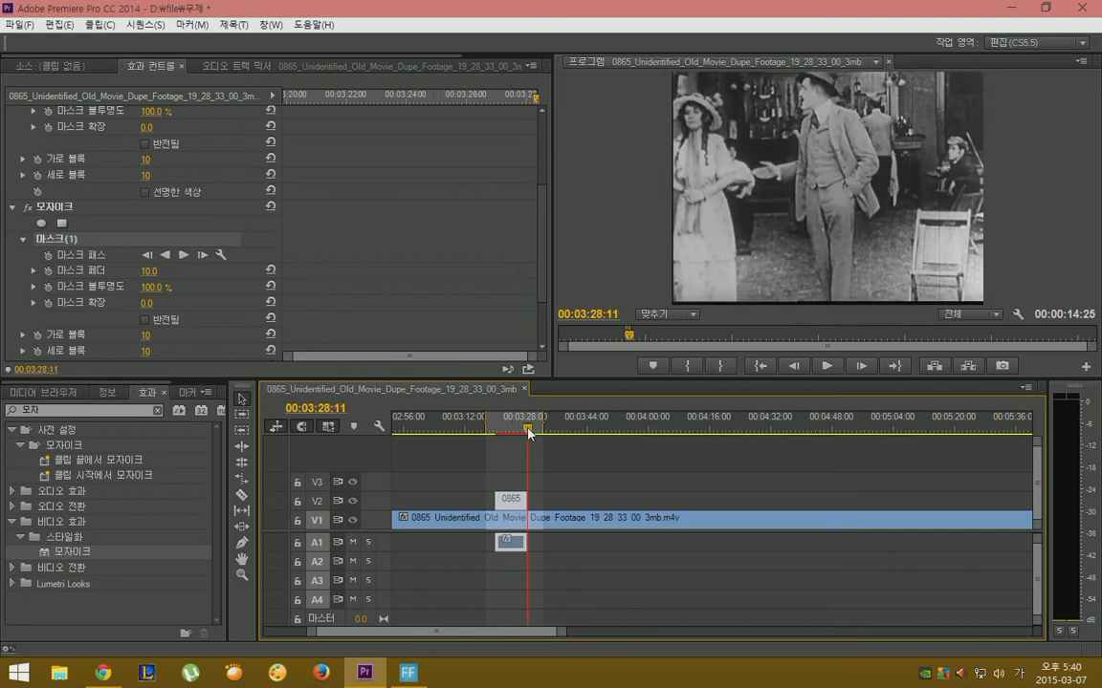
pyautogui.moveTo(528, 432); pyautogui.dragTo(526, 432)
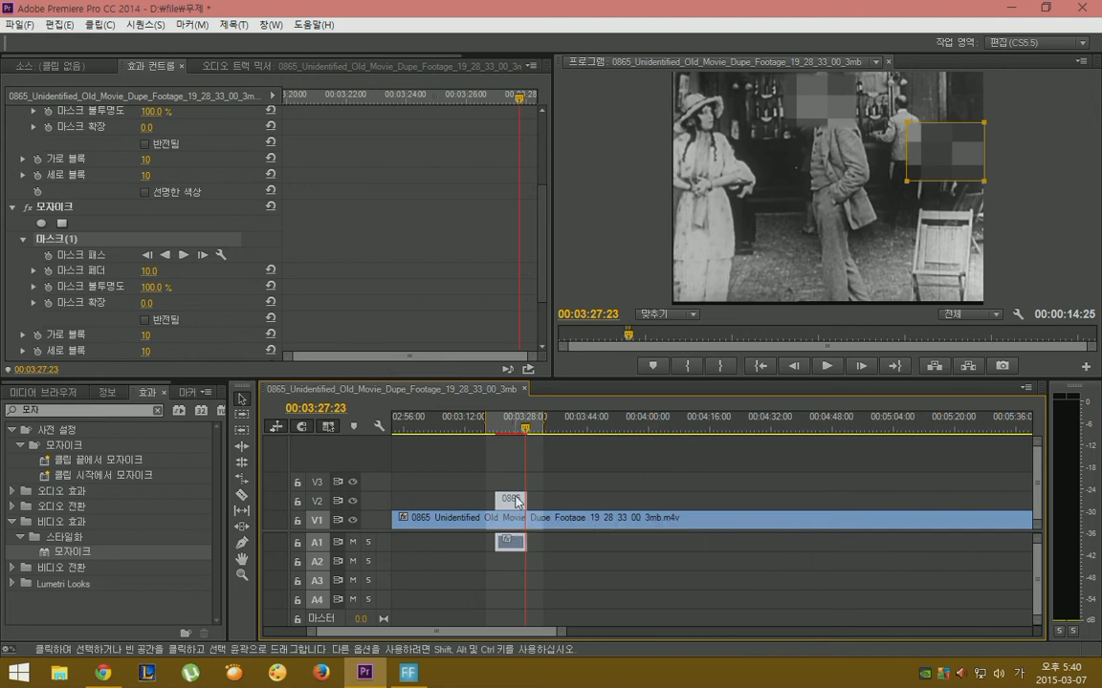
pyautogui.click(482, 518)
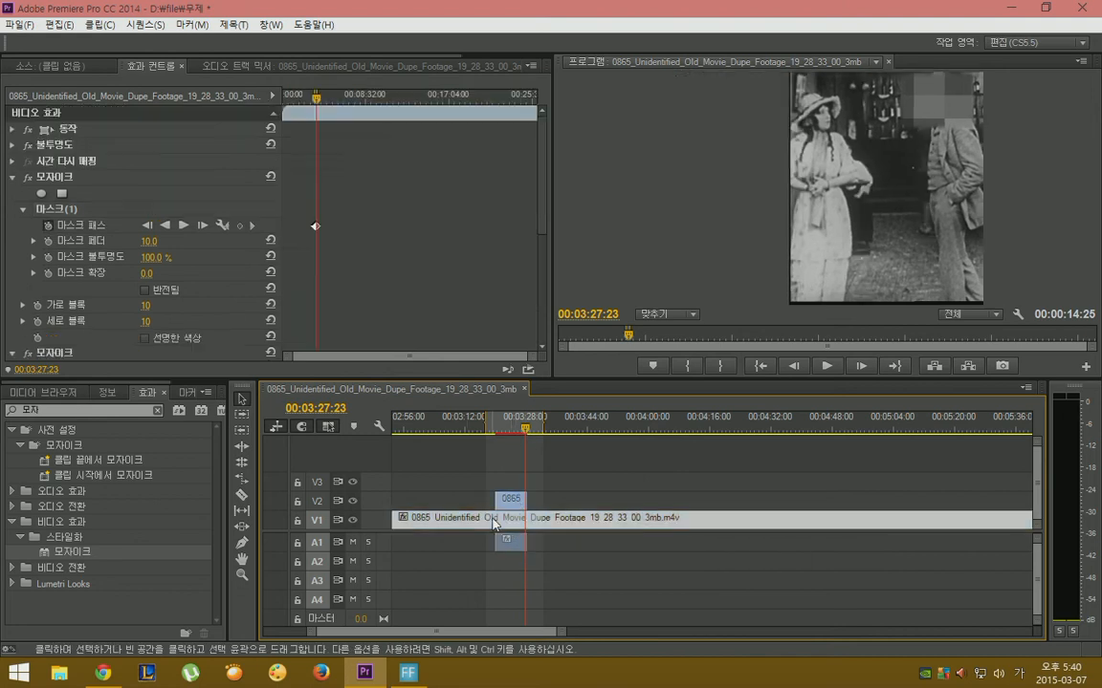
pyautogui.click(510, 501)
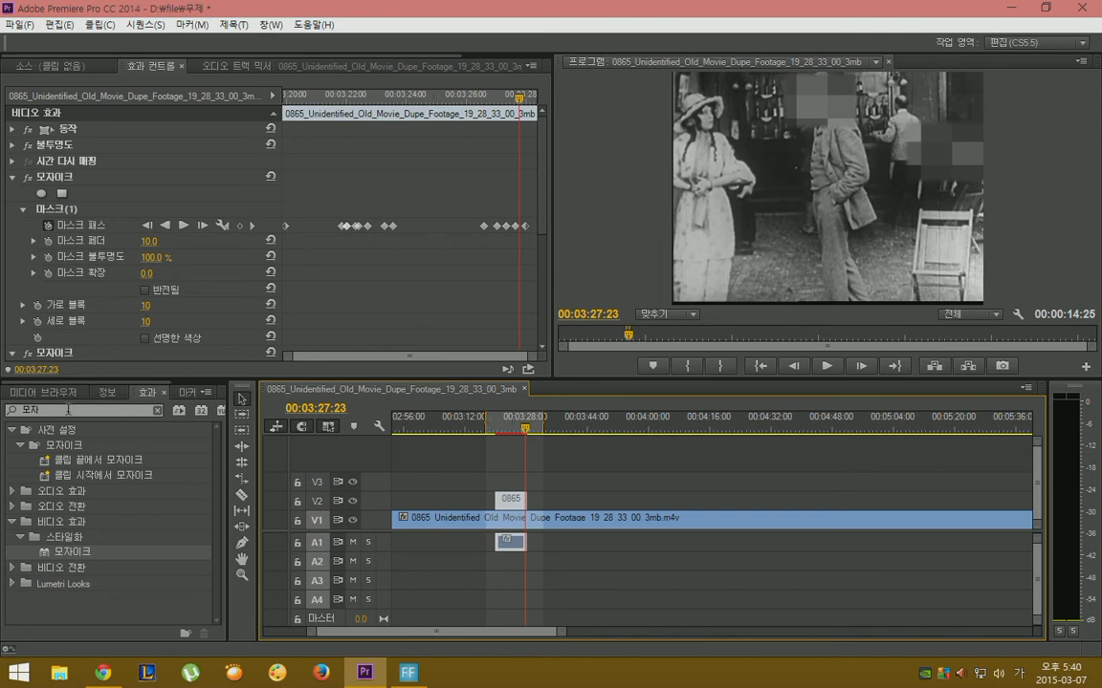
# Step: Search the effects for "원" and apply the Circle (원) effect to the short V2 clip
pyautogui.click(12, 411)
pyautogui.write('원')
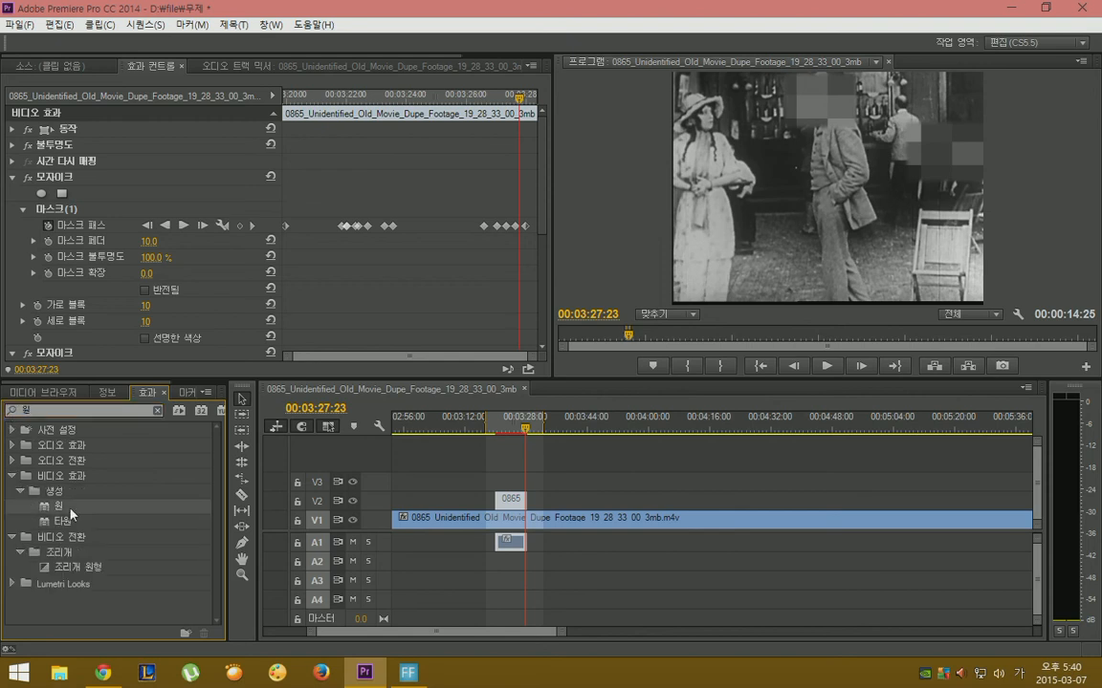
pyautogui.moveTo(70, 514); pyautogui.dragTo(504, 506)
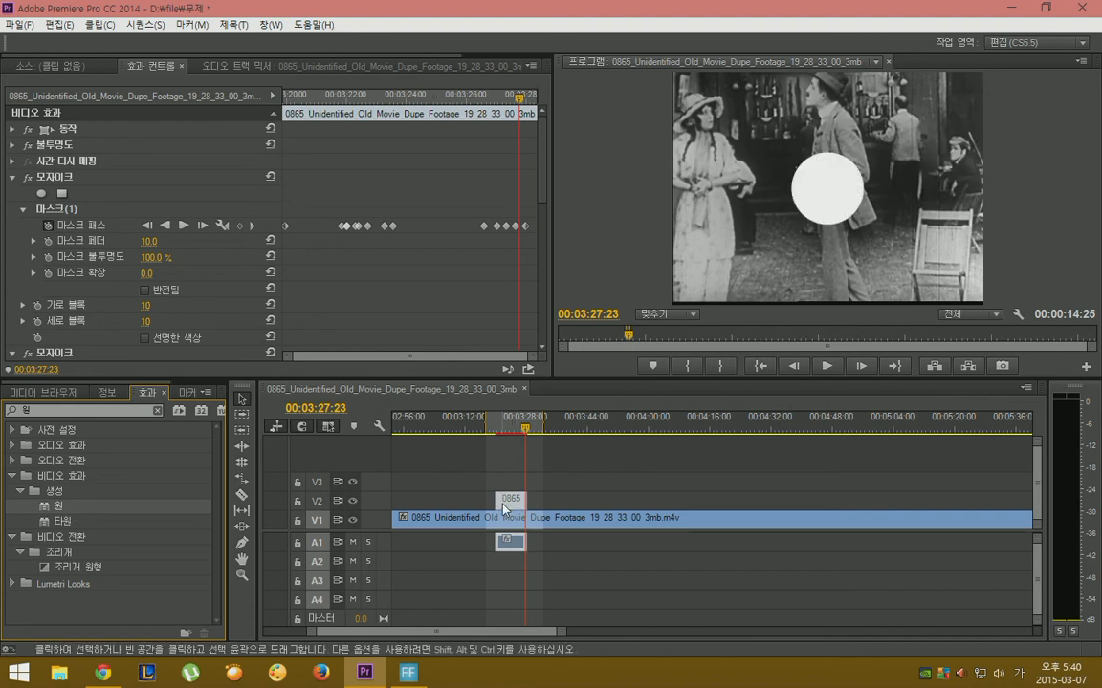
pyautogui.click(818, 184)
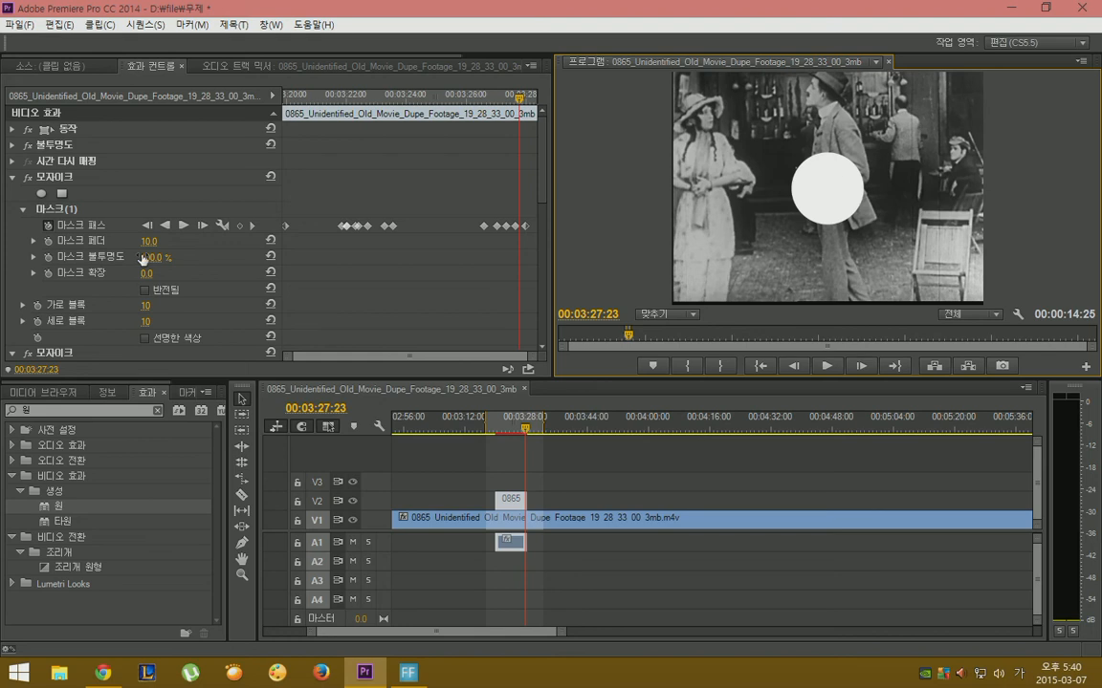
# Step: Add an ellipse mask to the Circle effect on the V2 clip
pyautogui.scroll(-5, 54, 165)
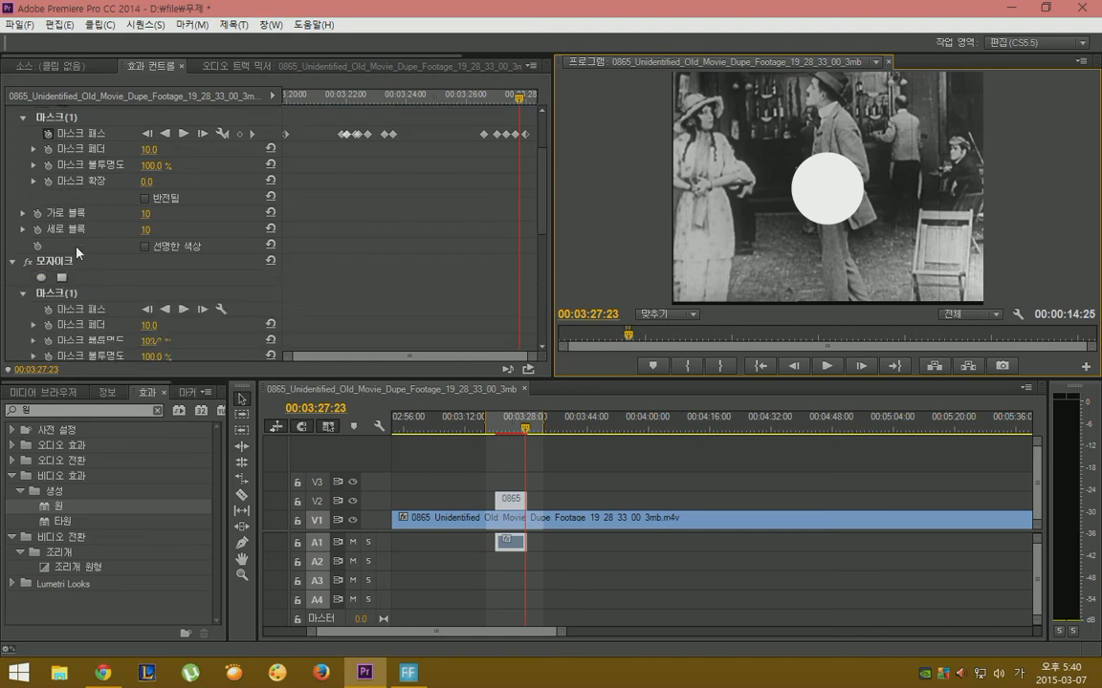
pyautogui.scroll(-8, 77, 250)
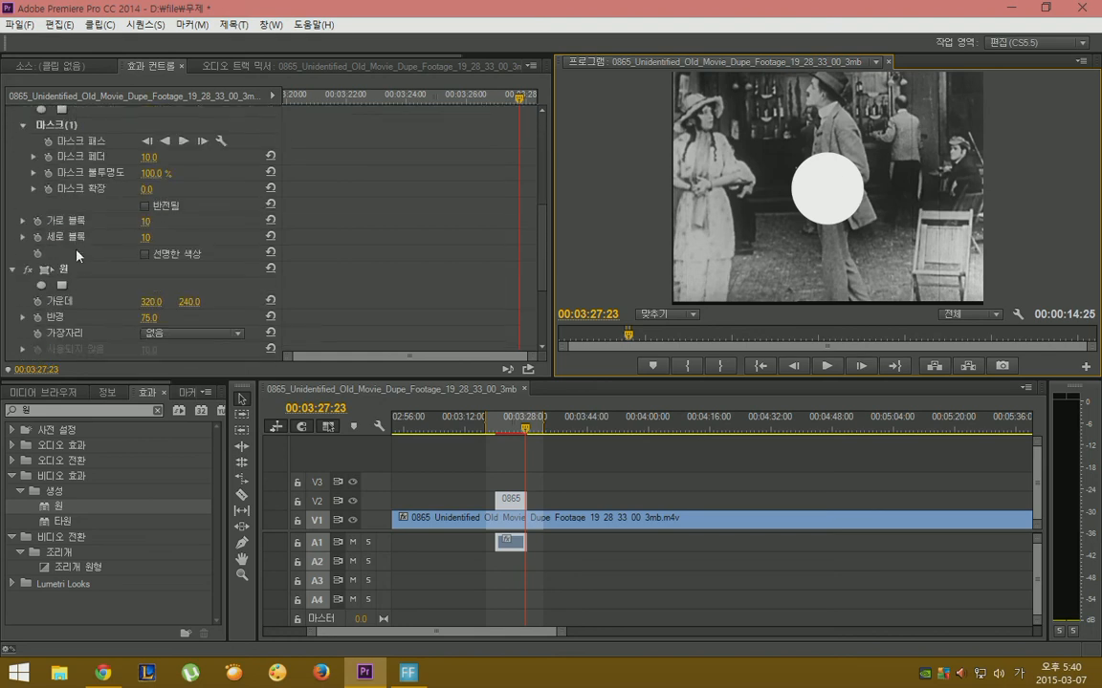
pyautogui.scroll(-2, 77, 254)
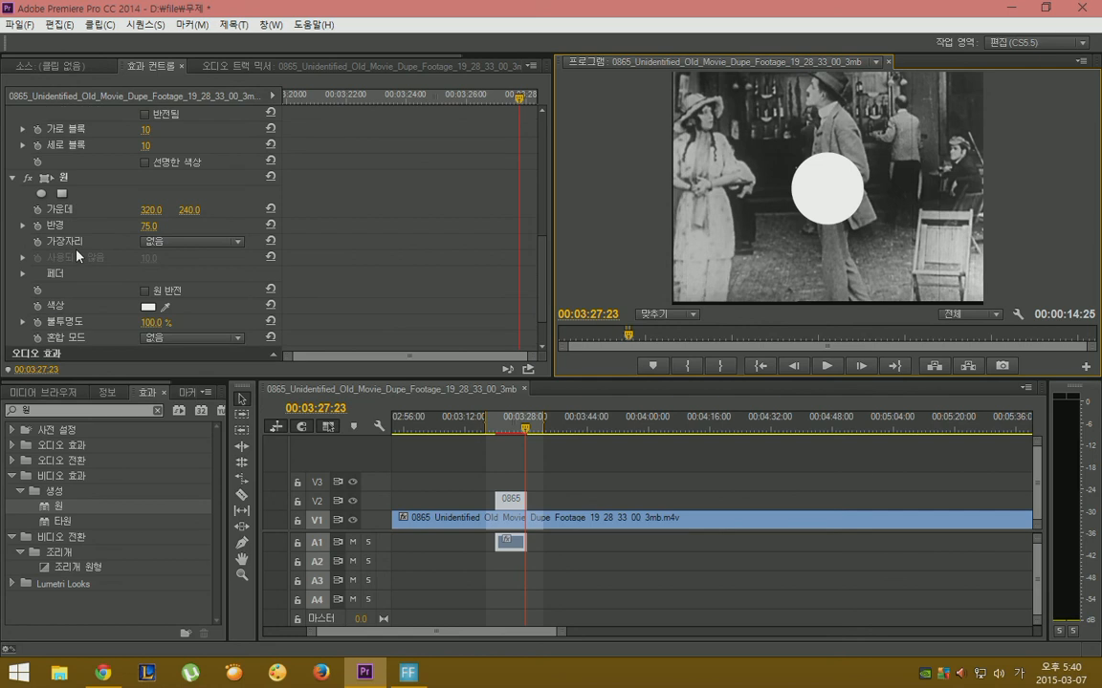
pyautogui.click(42, 194)
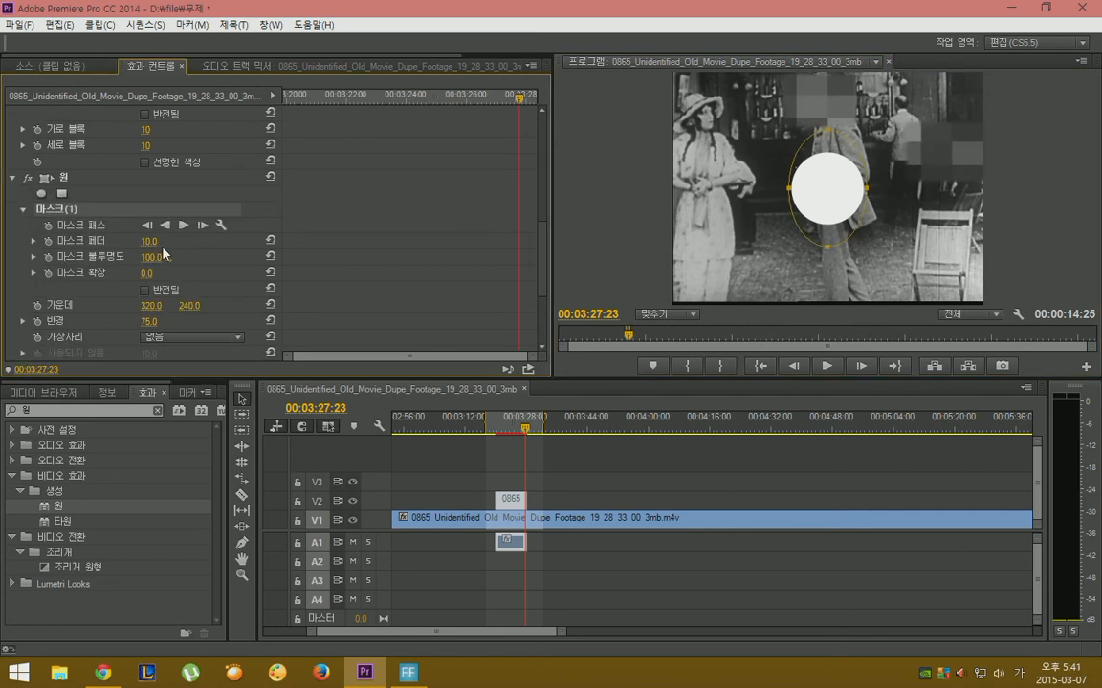
# Step: Set the Circle effect's blending mode to Stencil Alpha (스텐실 알파) and shrink its ellipse mask over the standing man's upper body
pyautogui.click(189, 338)
pyautogui.click(349, 290)
pyautogui.scroll(-1, 419, 268)
pyautogui.scroll(-4, 287, 249)
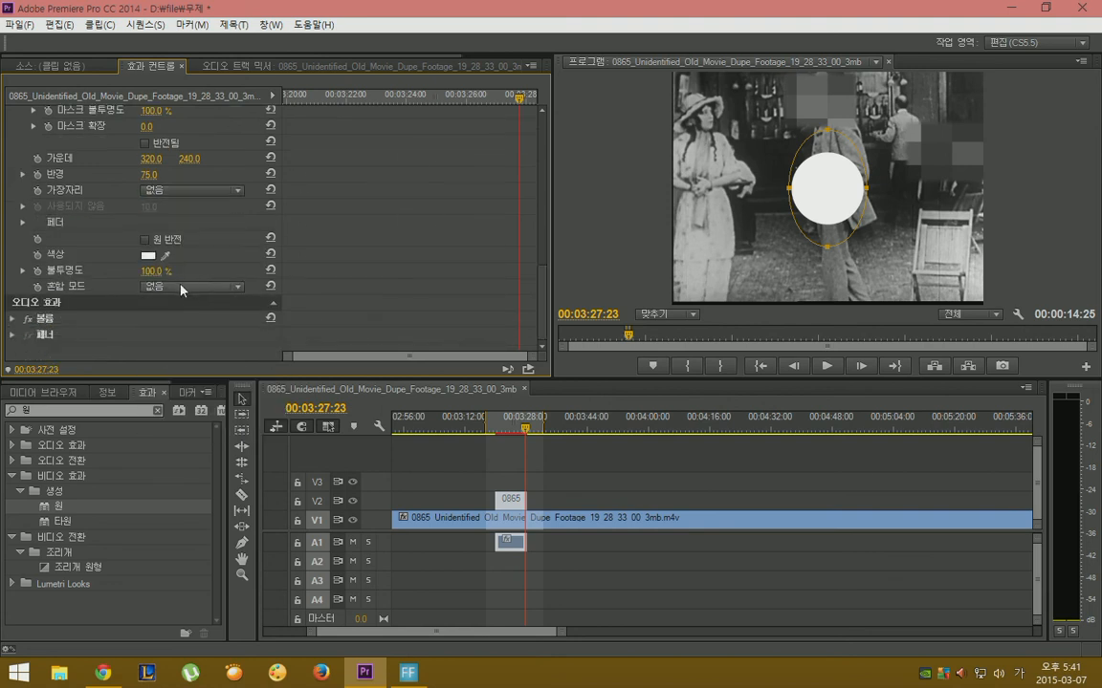
pyautogui.click(180, 287)
pyautogui.click(191, 337)
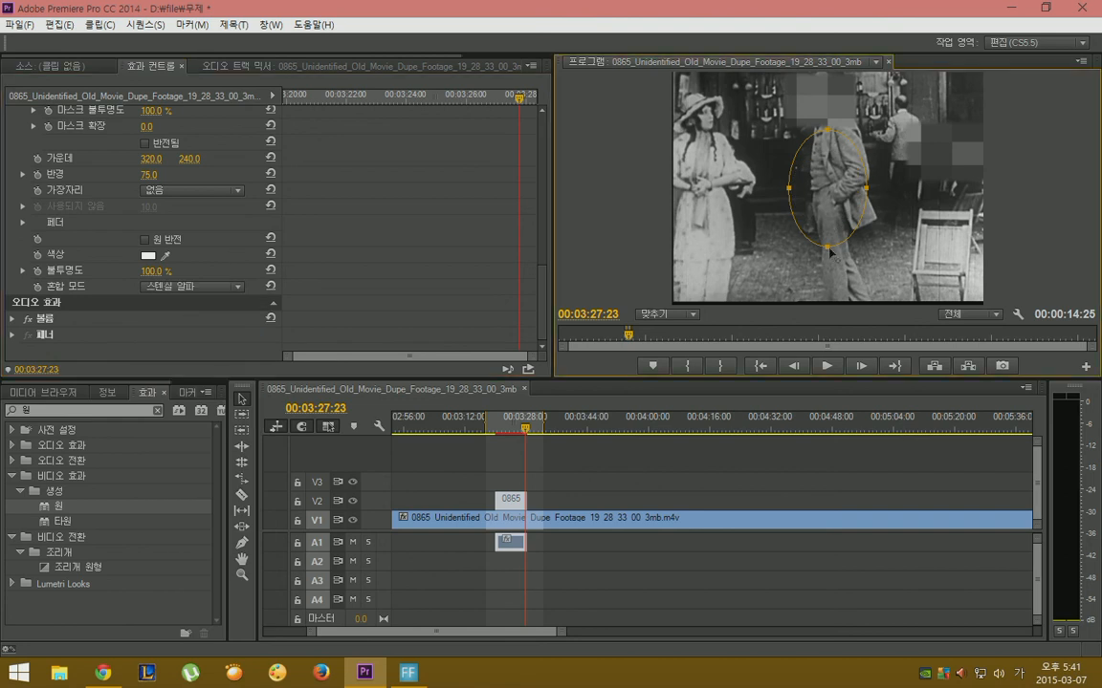
pyautogui.moveTo(827, 245); pyautogui.dragTo(818, 194)
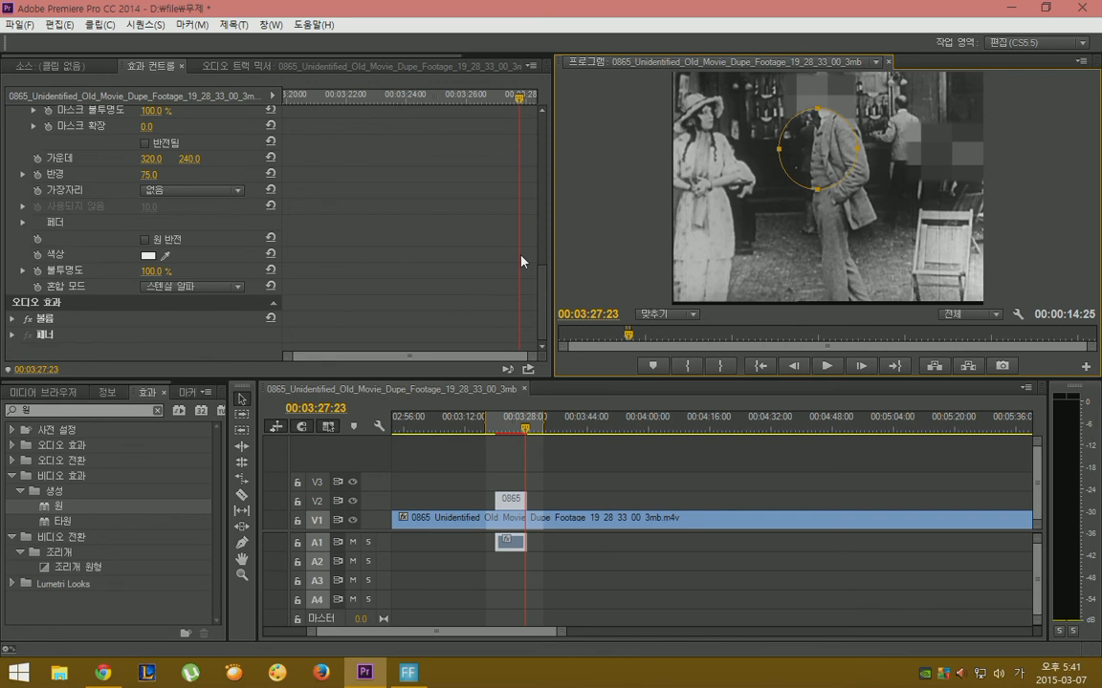
# Step: Review the V2 clip's effect settings and examine the tracking method options of the first mosaic's mask path
pyautogui.scroll(5, 106, 306)
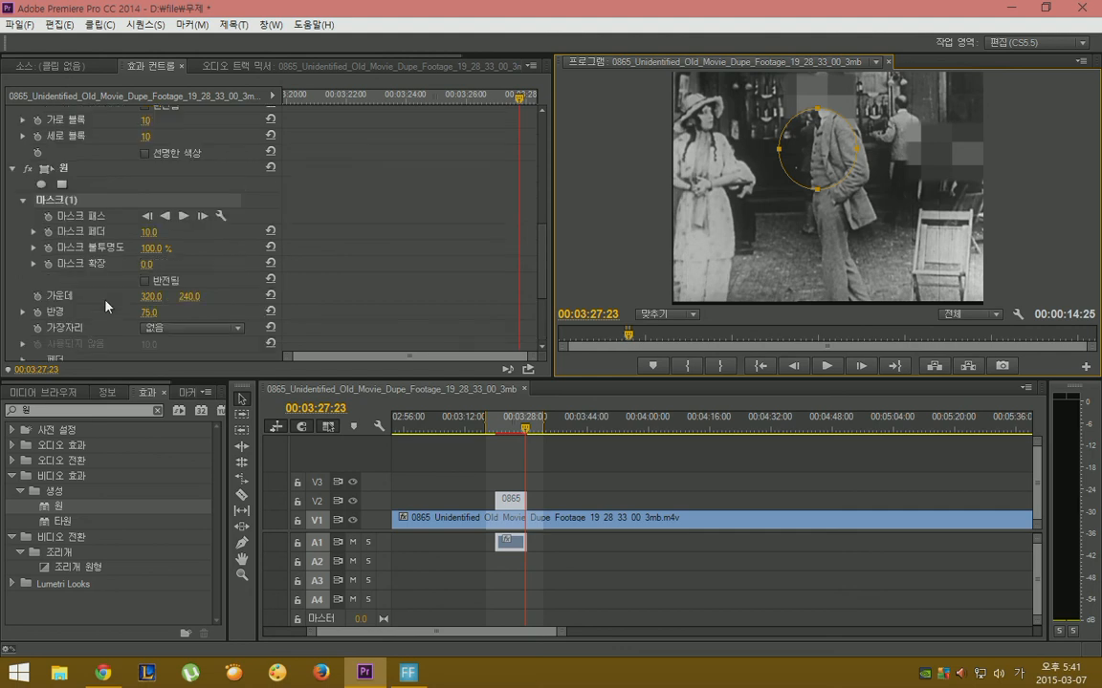
pyautogui.scroll(4, 106, 304)
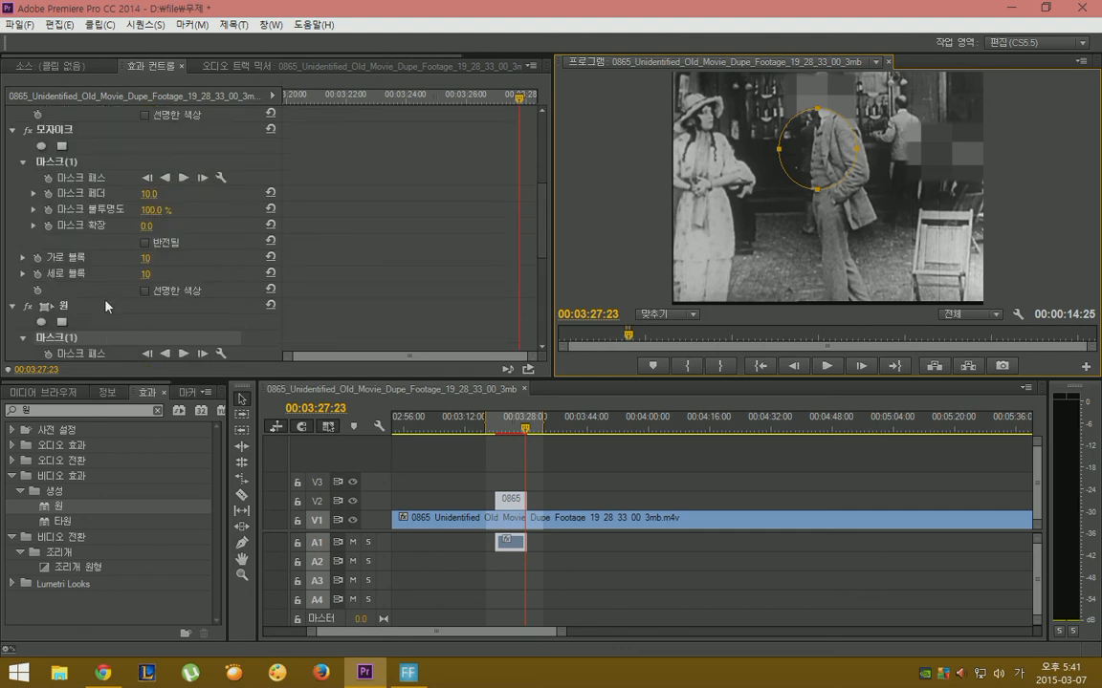
pyautogui.scroll(2, 131, 285)
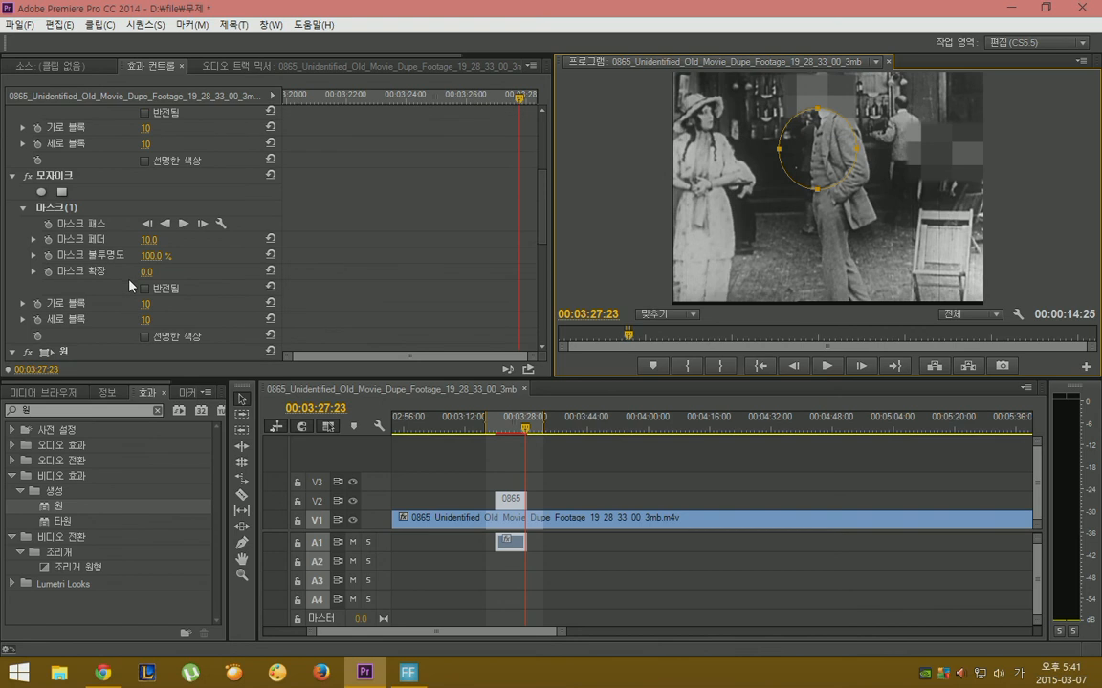
pyautogui.scroll(5, 131, 285)
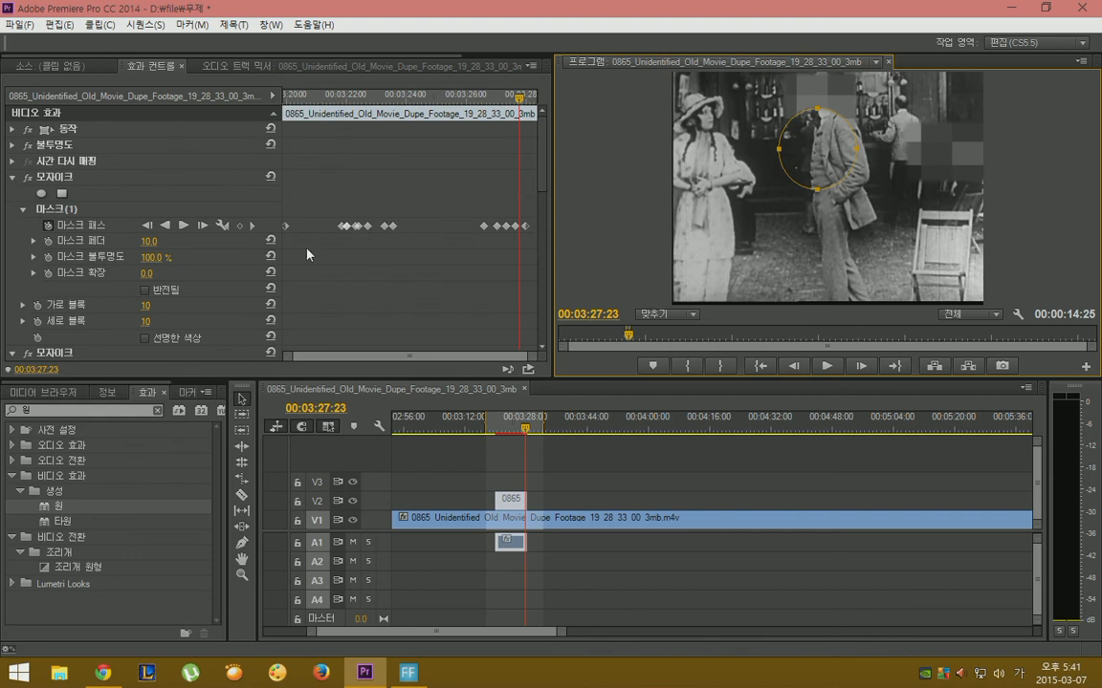
pyautogui.click(221, 225)
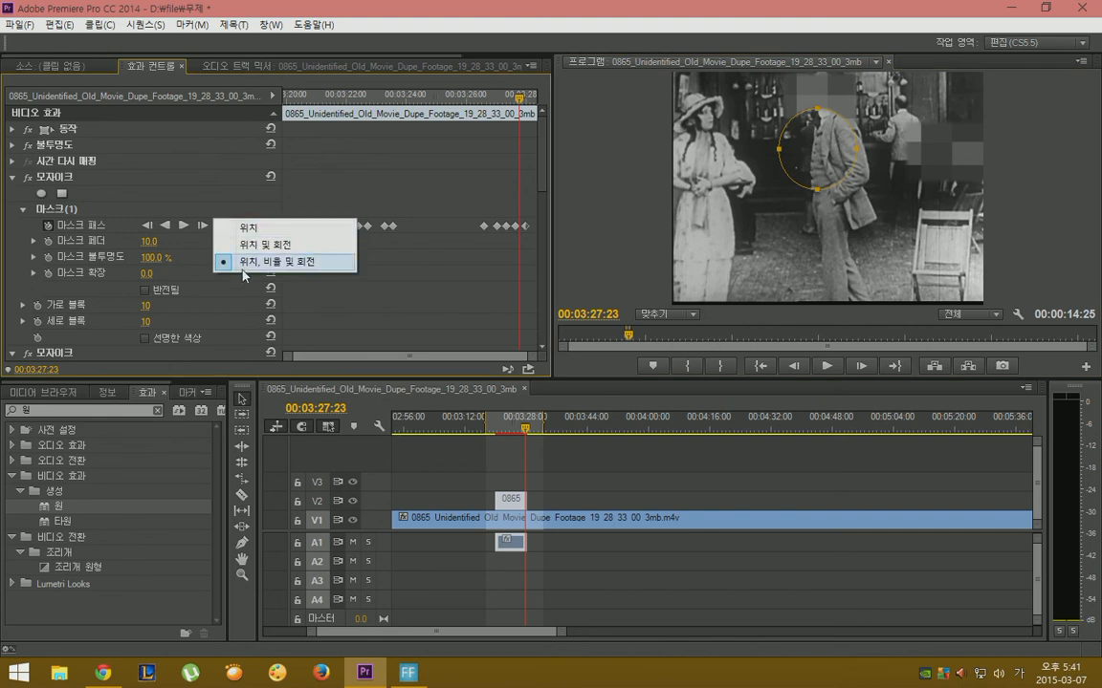
pyautogui.click(408, 48)
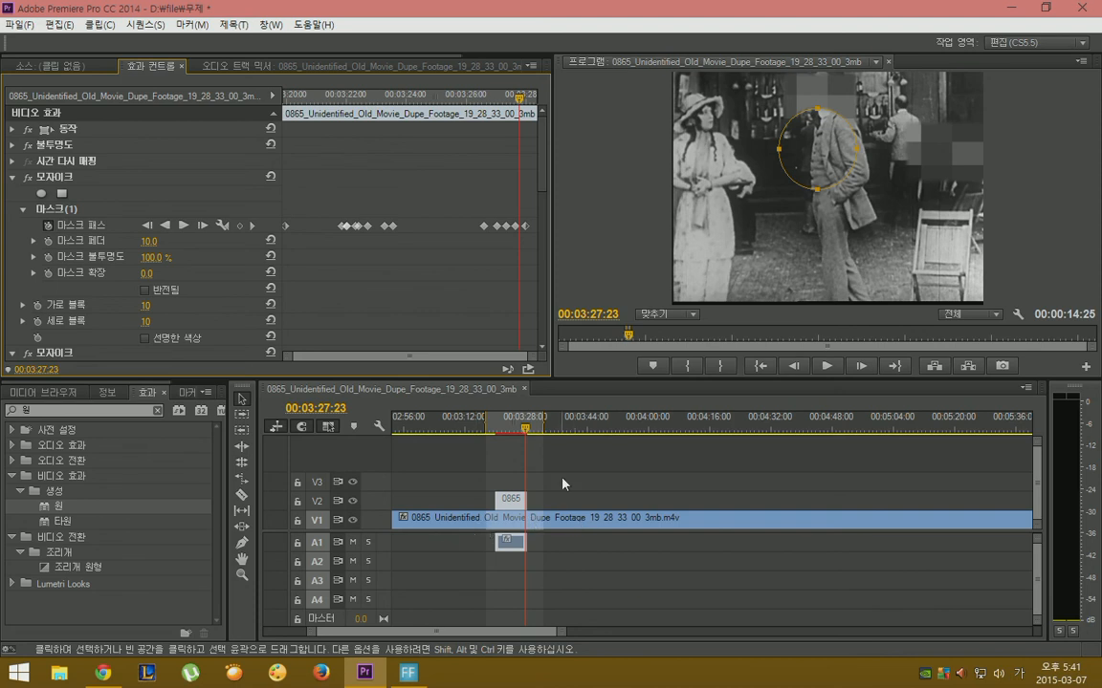
pyautogui.click(409, 672)
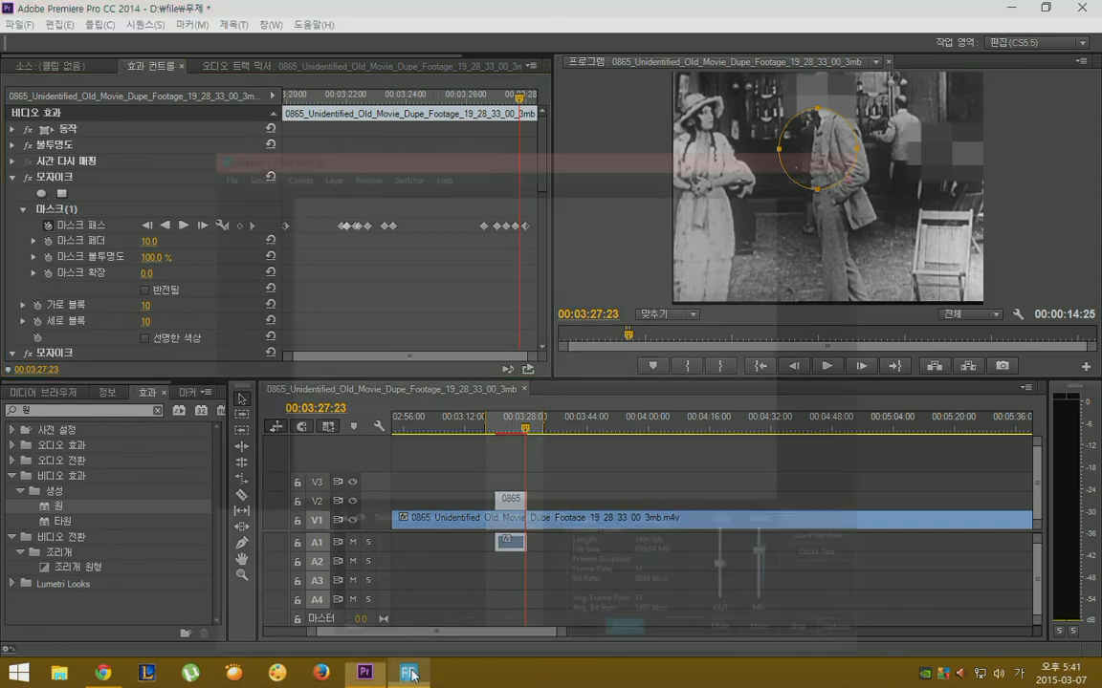